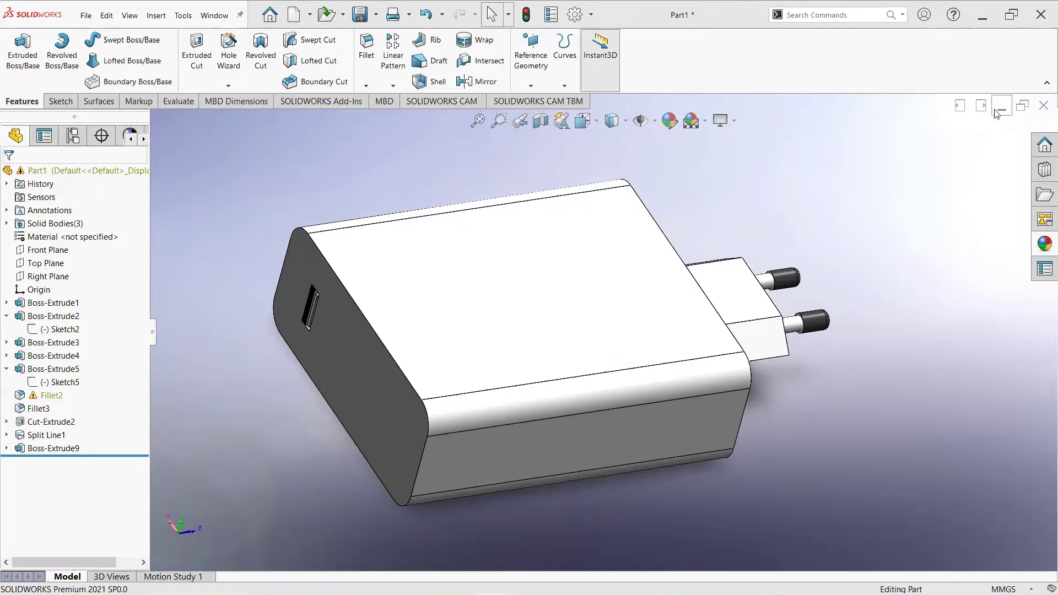
# Create a new blank part document, Part3, and select its Right Plane.
pyautogui.click(85, 15)
pyautogui.click(99, 38)
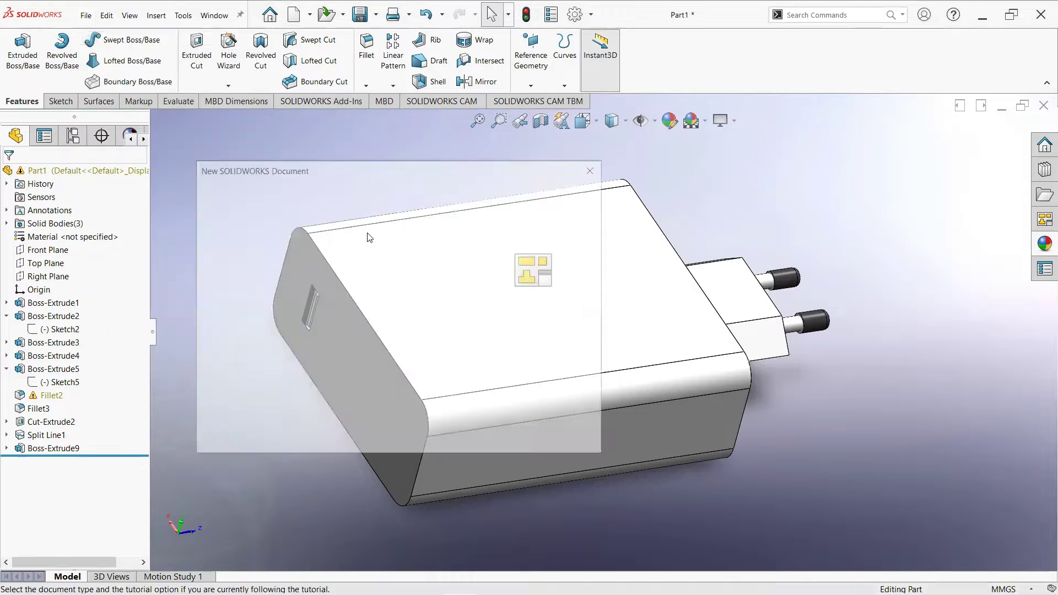
pyautogui.click(456, 436)
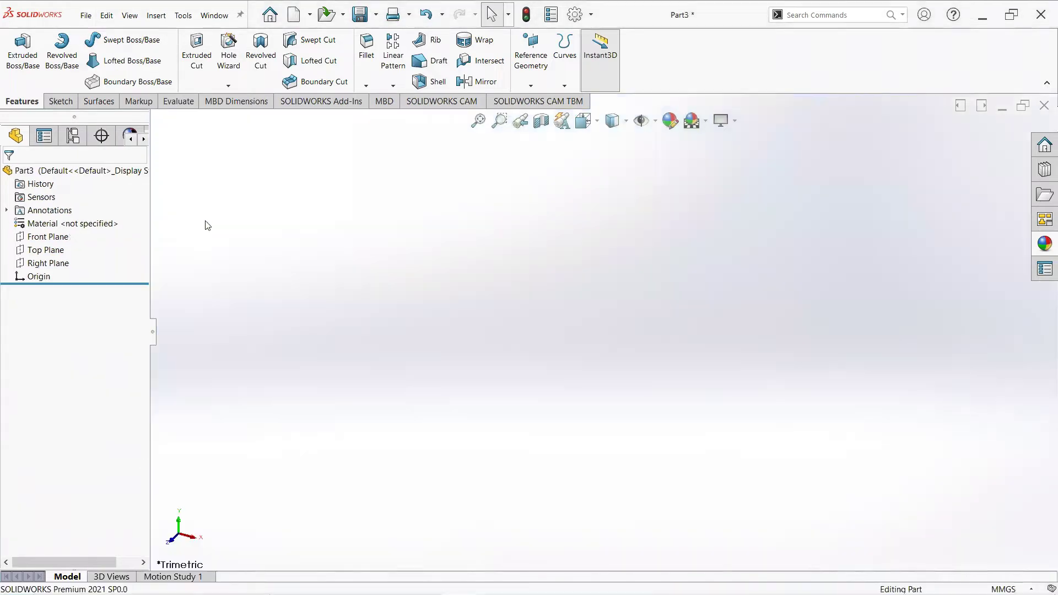
pyautogui.click(45, 263)
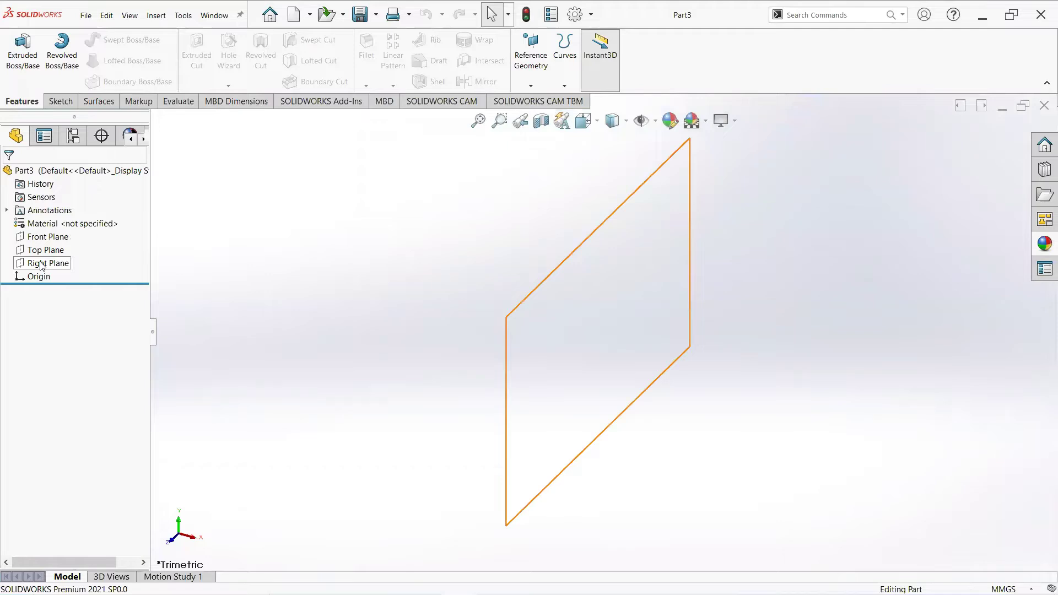
pyautogui.click(41, 265)
# Sketch a center rectangle on the Right Plane, centred on the origin.
pyautogui.click(61, 246)
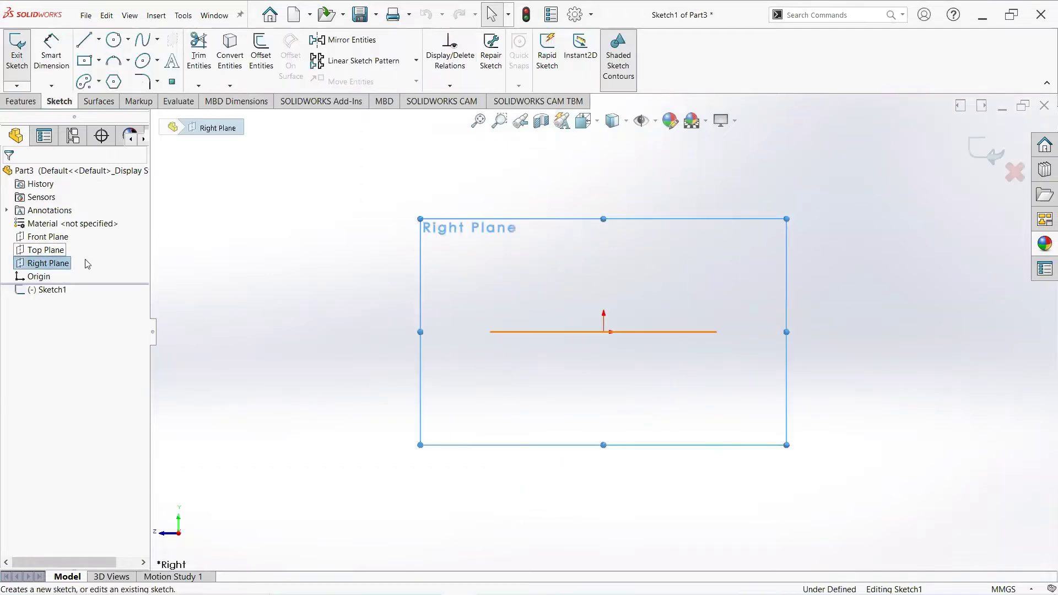
pyautogui.click(99, 60)
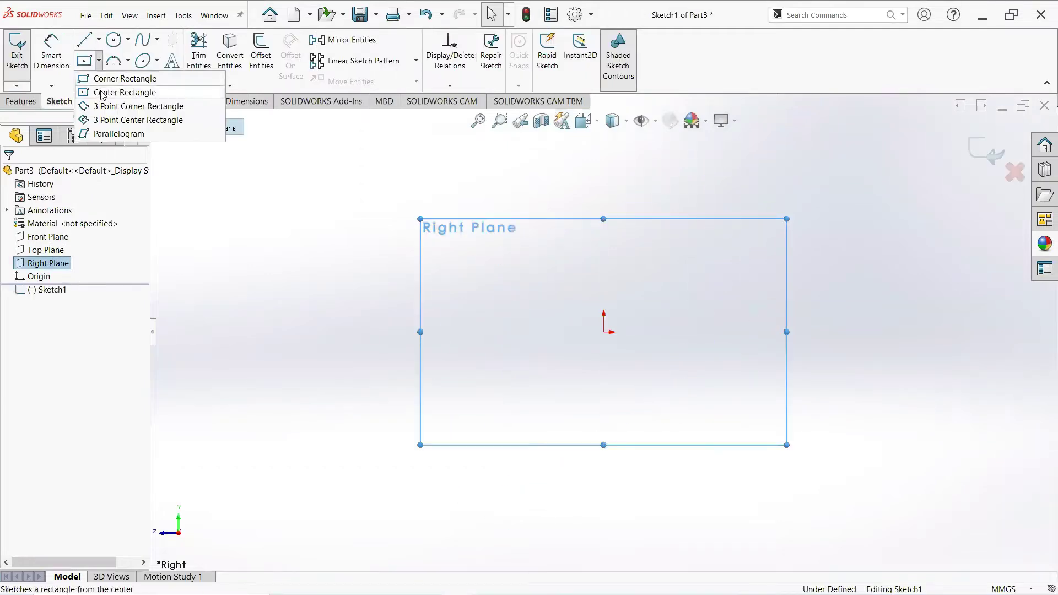
pyautogui.click(104, 92)
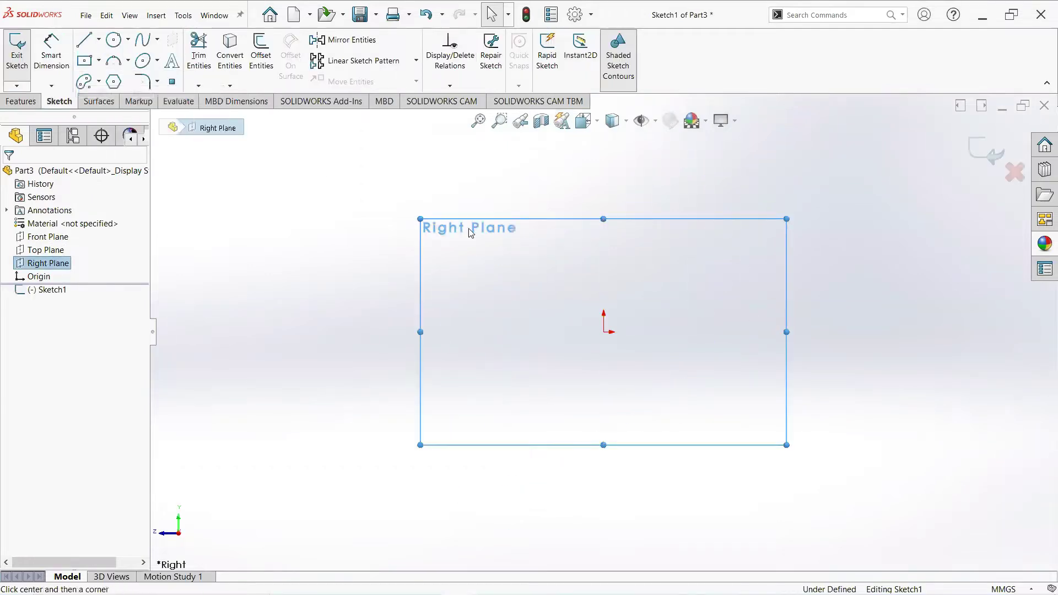
pyautogui.click(604, 333)
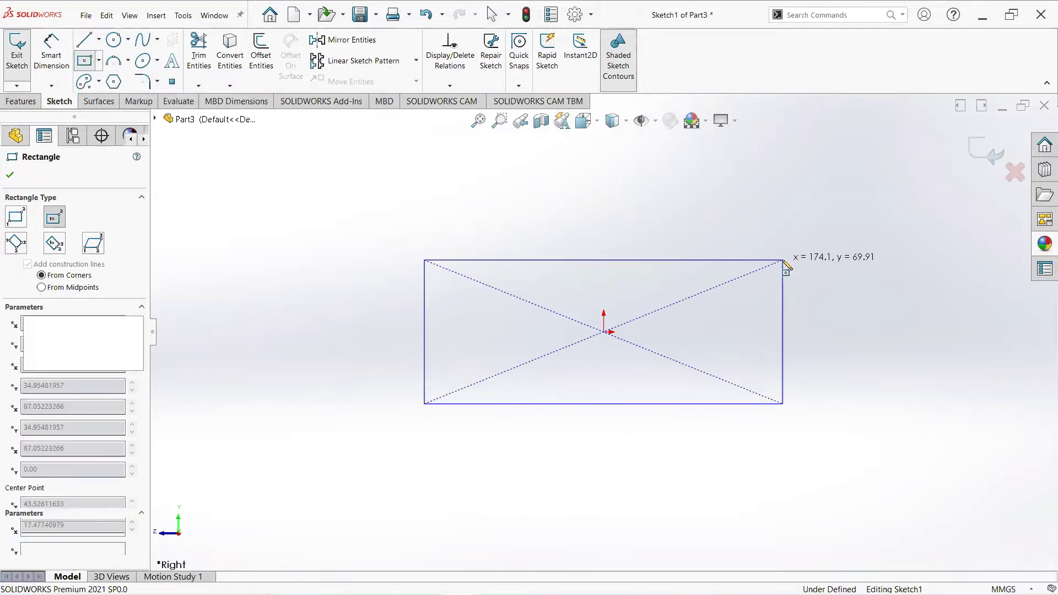
pyautogui.click(783, 261)
pyautogui.rightClick(784, 263)
pyautogui.click(814, 267)
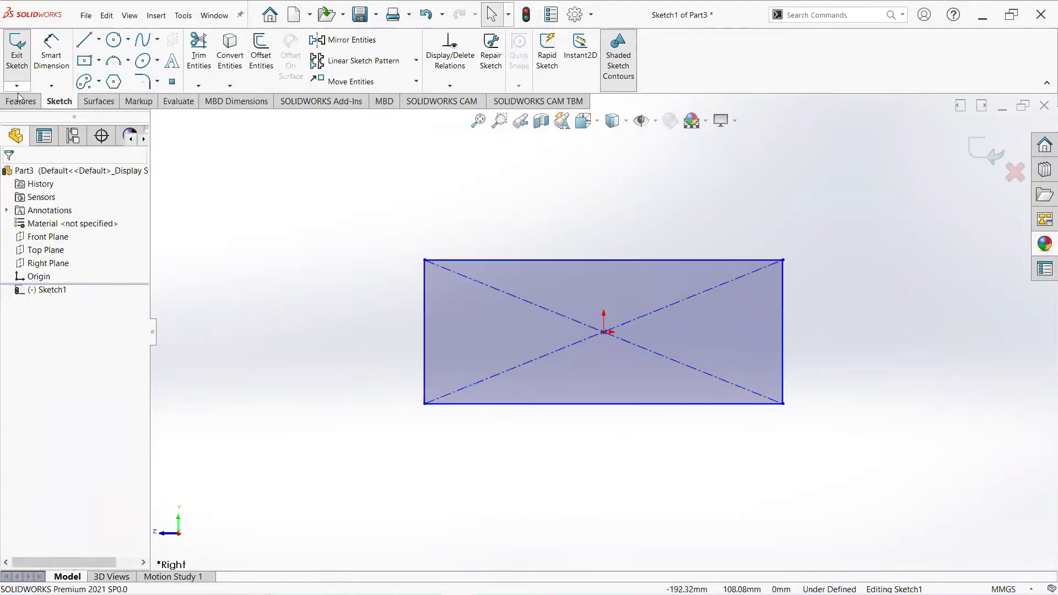
pyautogui.click(51, 55)
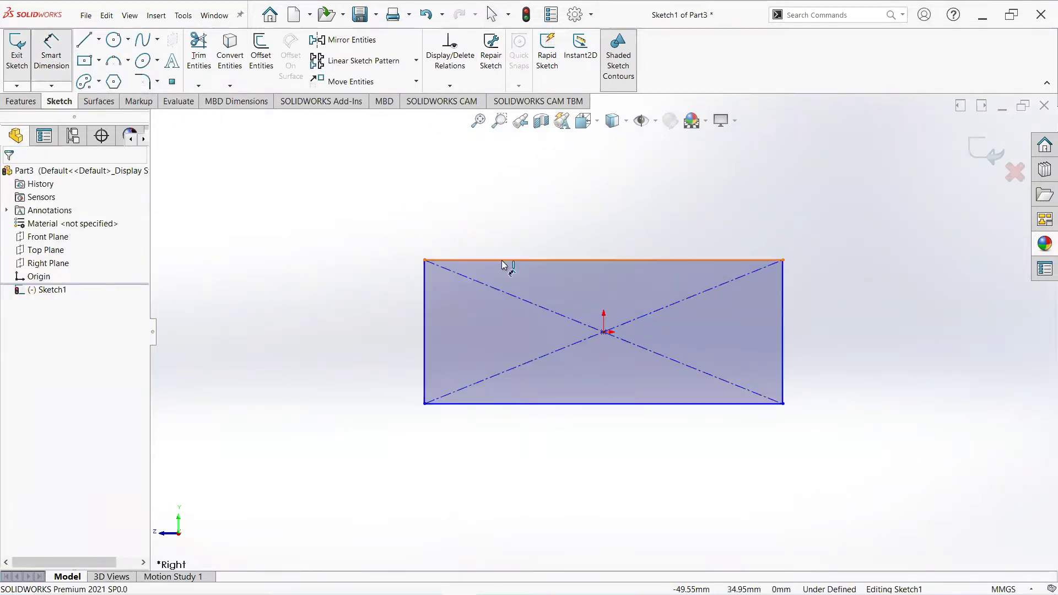
# Dimension the rectangle's top edge at 60 mm and its left edge at 25 mm.
pyautogui.click(503, 234)
pyautogui.click(573, 193)
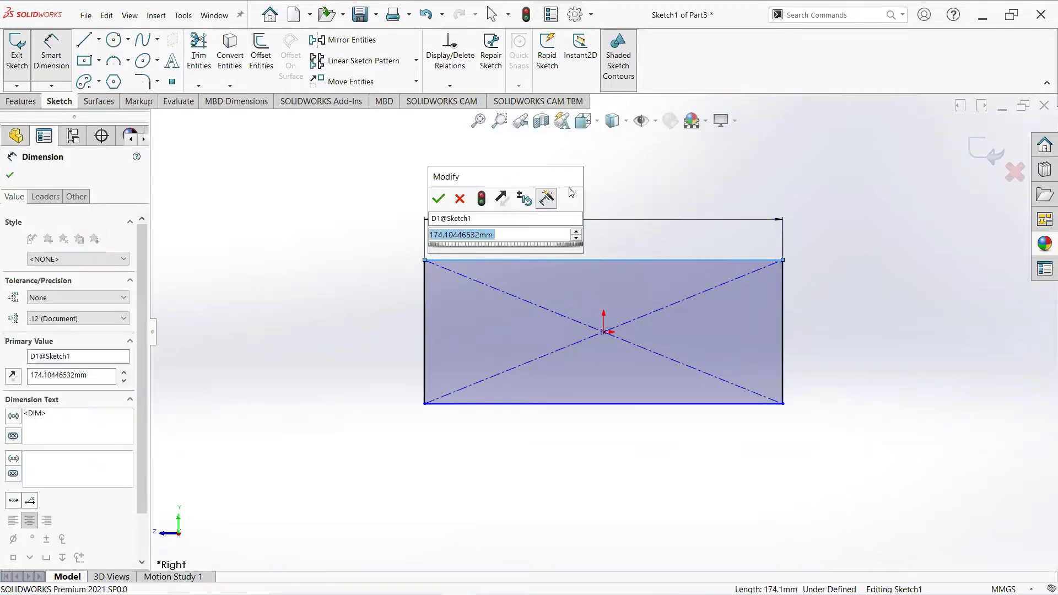
pyautogui.write('60')
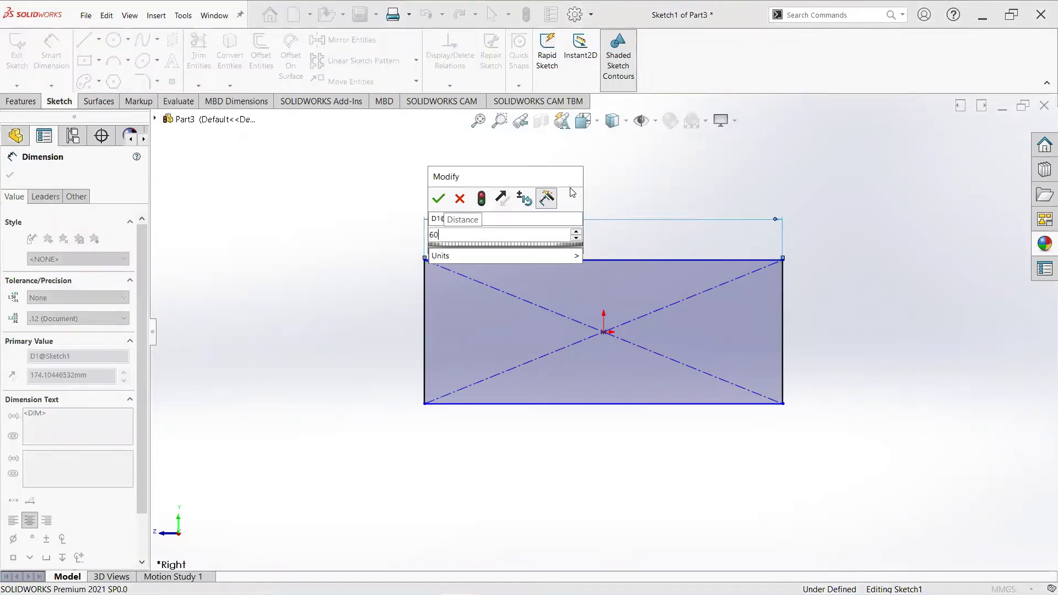
pyautogui.press('Return')
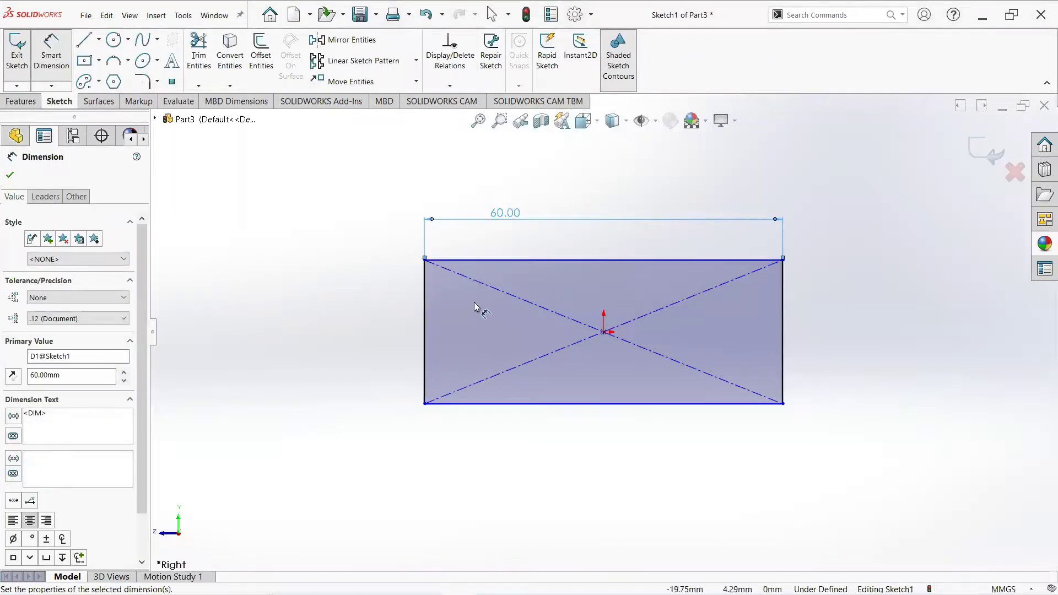
pyautogui.click(425, 309)
pyautogui.click(370, 322)
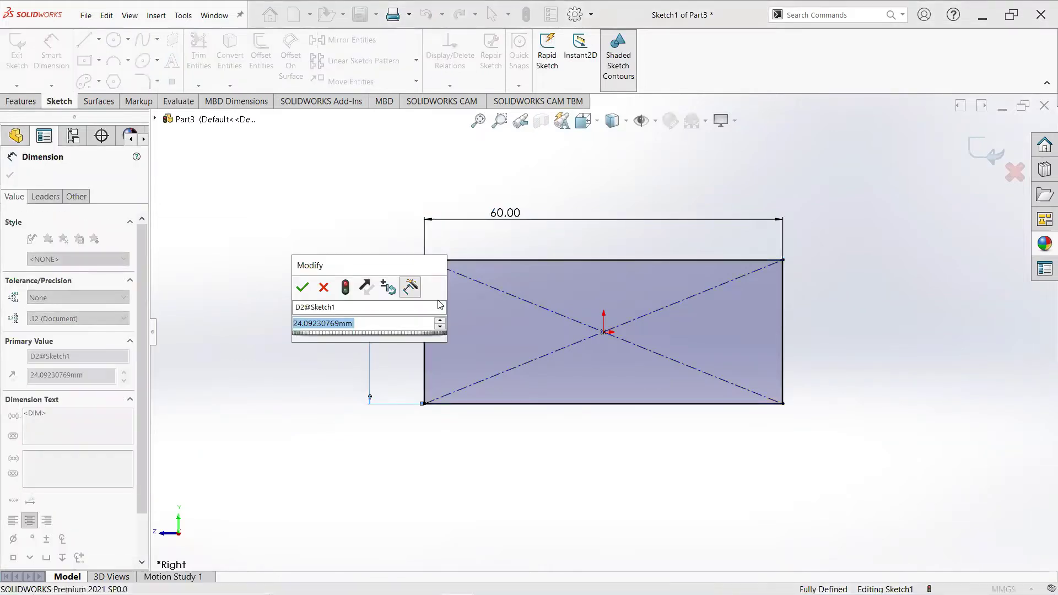
pyautogui.write('25')
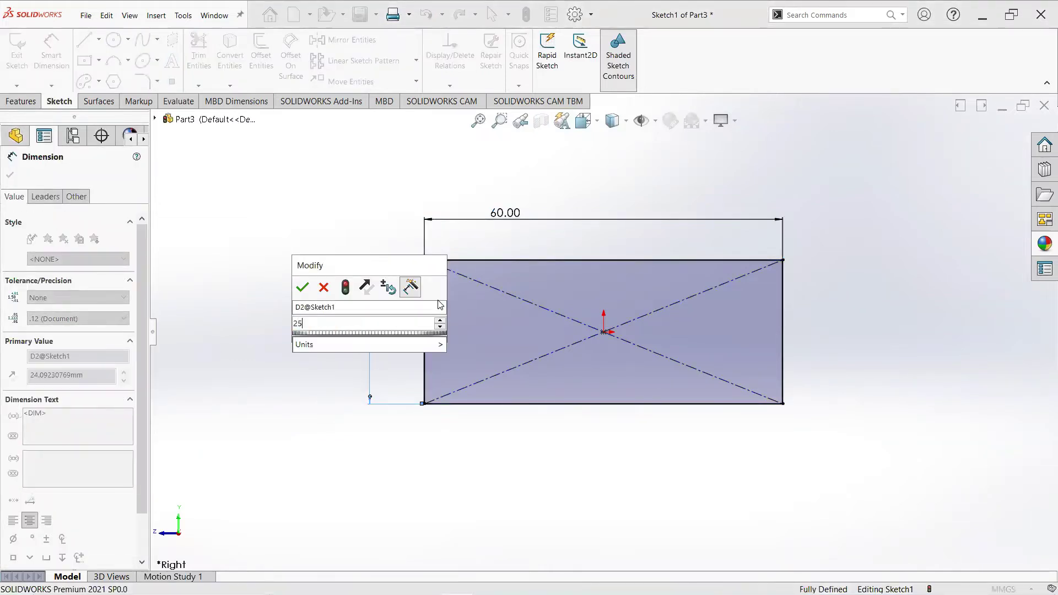
pyautogui.press('Return')
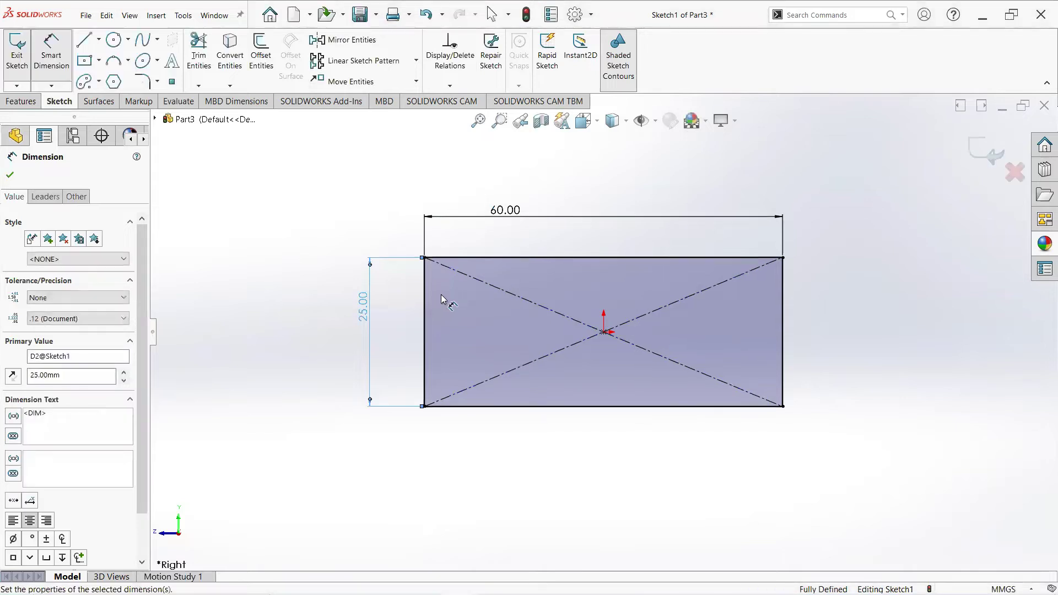
pyautogui.click(11, 176)
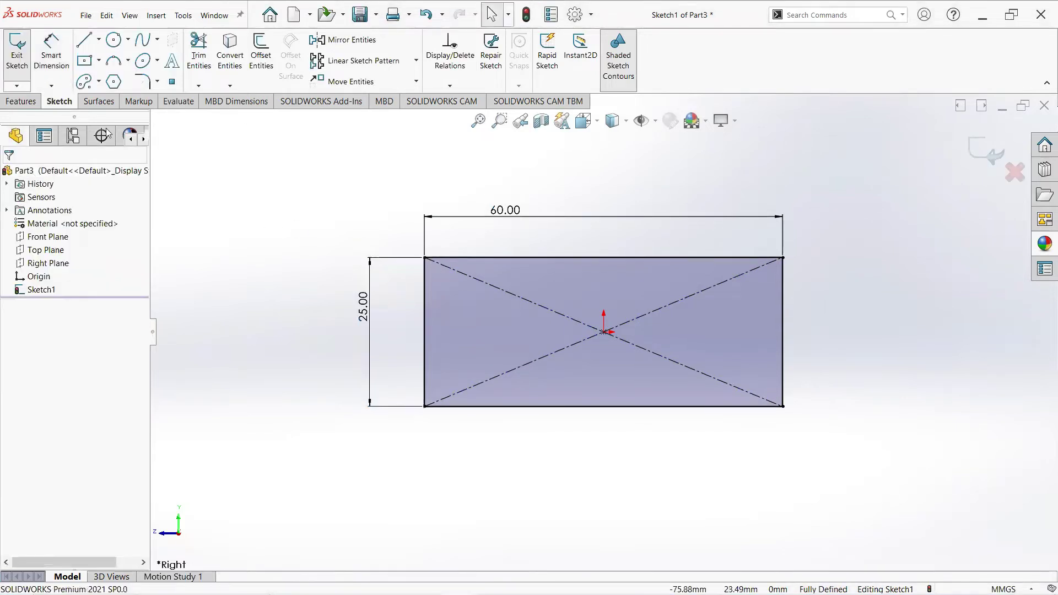
pyautogui.click(143, 82)
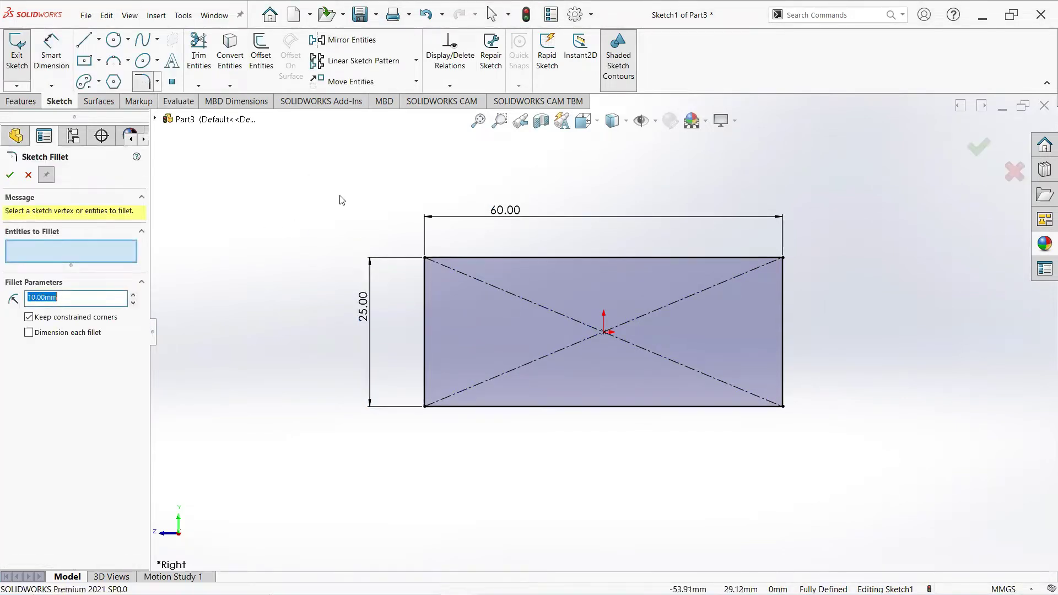
# Apply 5 mm sketch fillets to all four corners of the 60 × 25 rectangle.
pyautogui.click(448, 258)
pyautogui.click(424, 273)
pyautogui.click(439, 406)
pyautogui.click(425, 392)
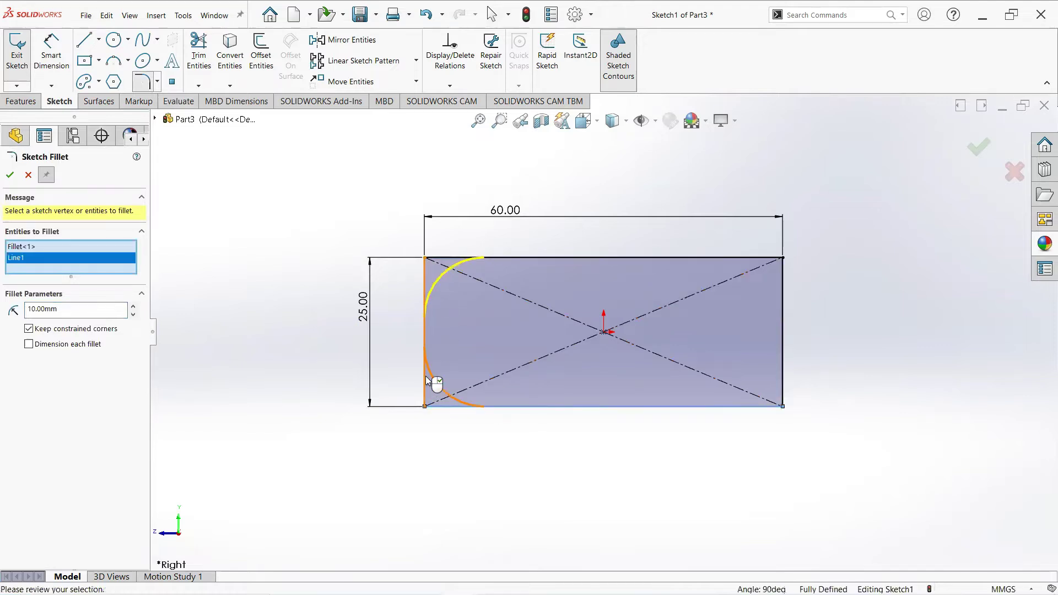
pyautogui.click(752, 407)
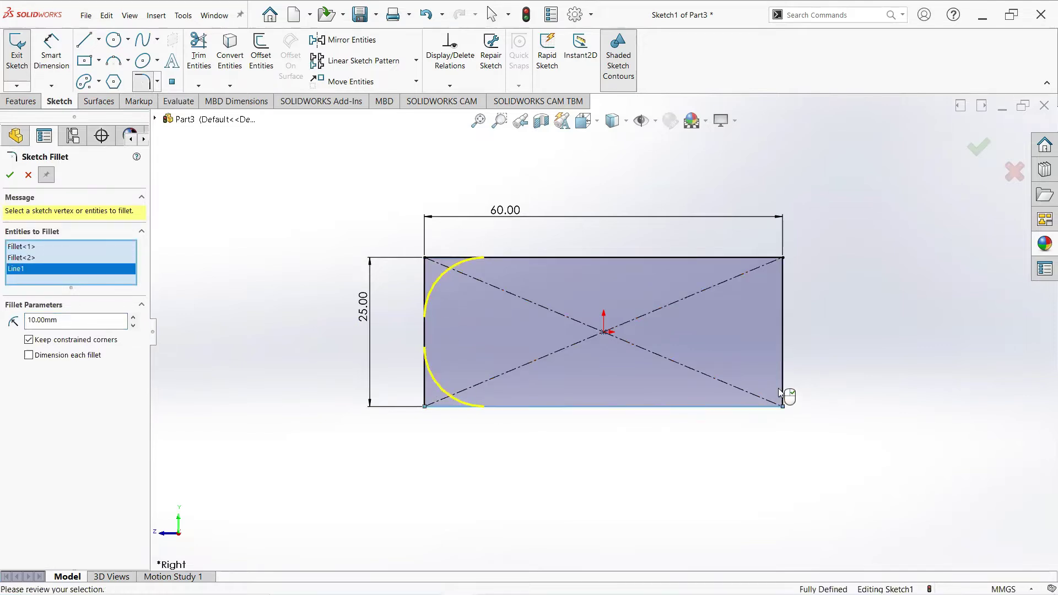
pyautogui.click(782, 339)
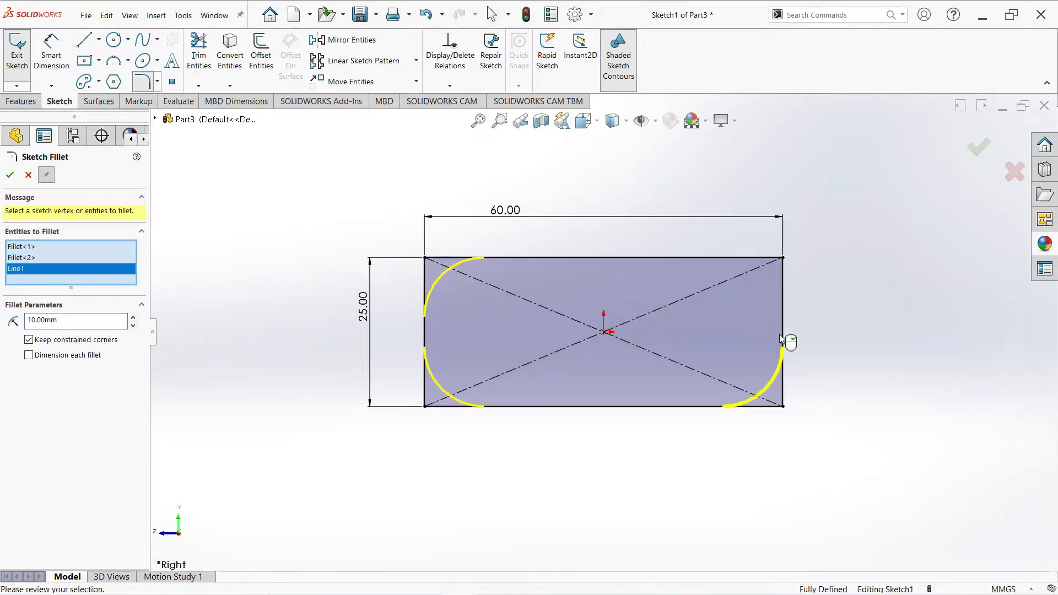
pyautogui.click(773, 257)
pyautogui.click(782, 295)
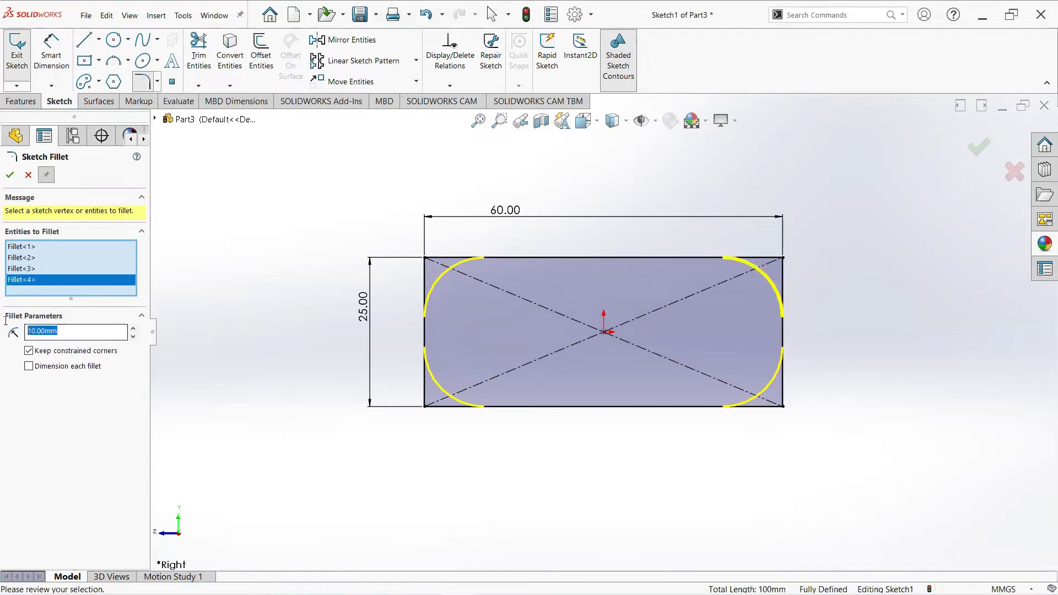
pyautogui.write('5')
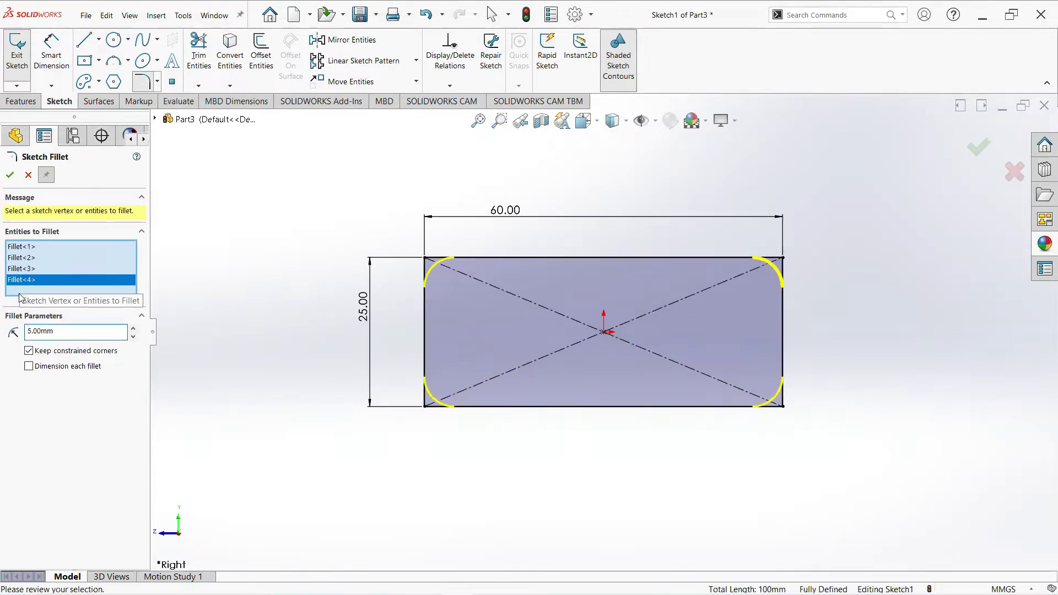
pyautogui.click(10, 175)
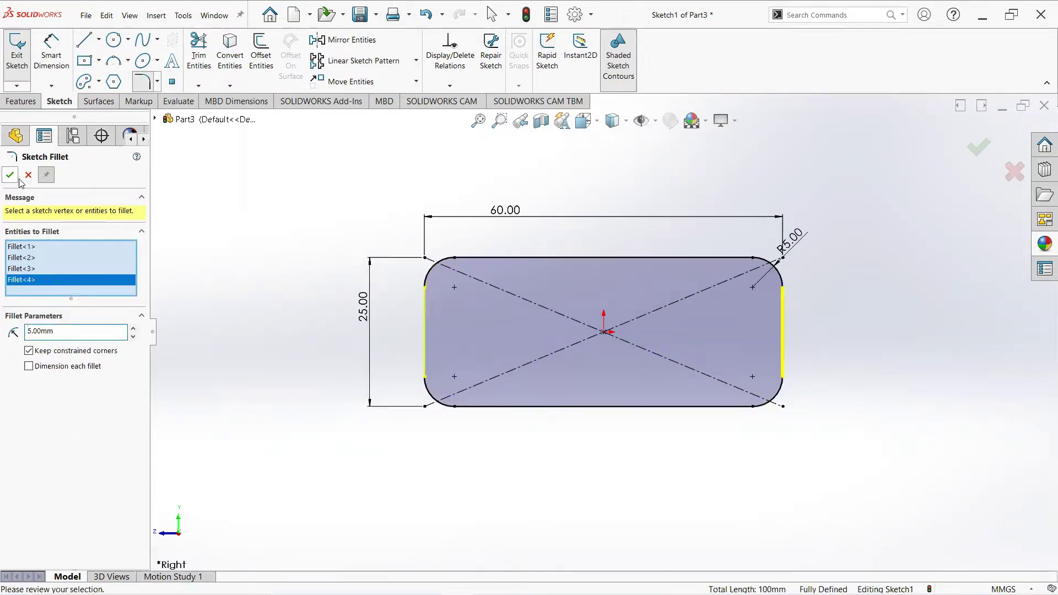
pyautogui.moveTo(478, 306)
pyautogui.mouseDown(button='middle')
pyautogui.moveTo(501, 321)
pyautogui.moveTo(402, 281)
pyautogui.mouseUp(button='middle')
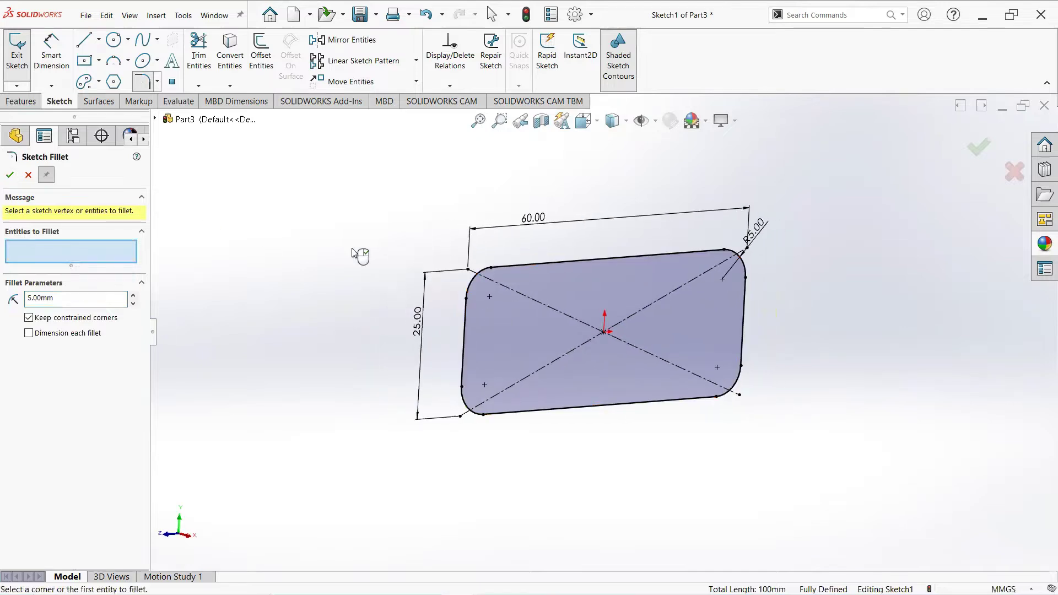
# Extrude the filleted rectangle sketch to a 70 mm Blind depth as Boss-Extrude1.
pyautogui.click(22, 101)
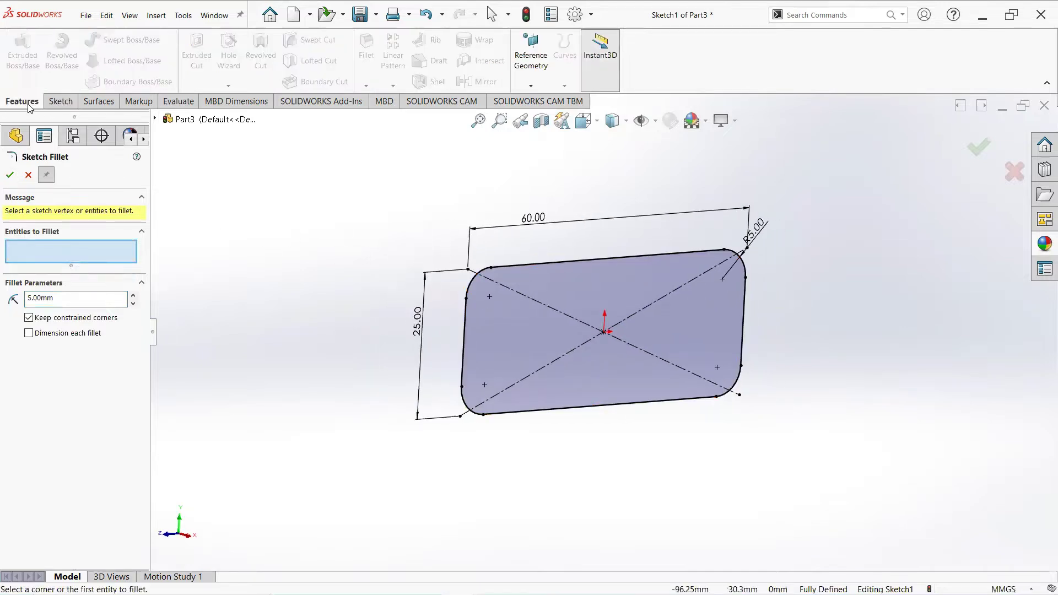
pyautogui.click(32, 177)
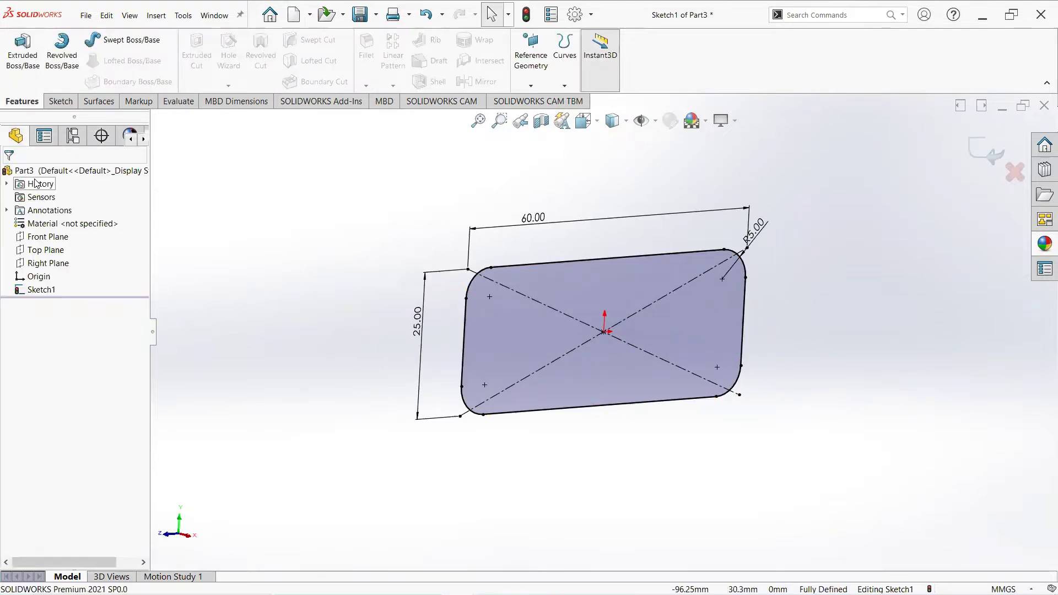
pyautogui.click(23, 50)
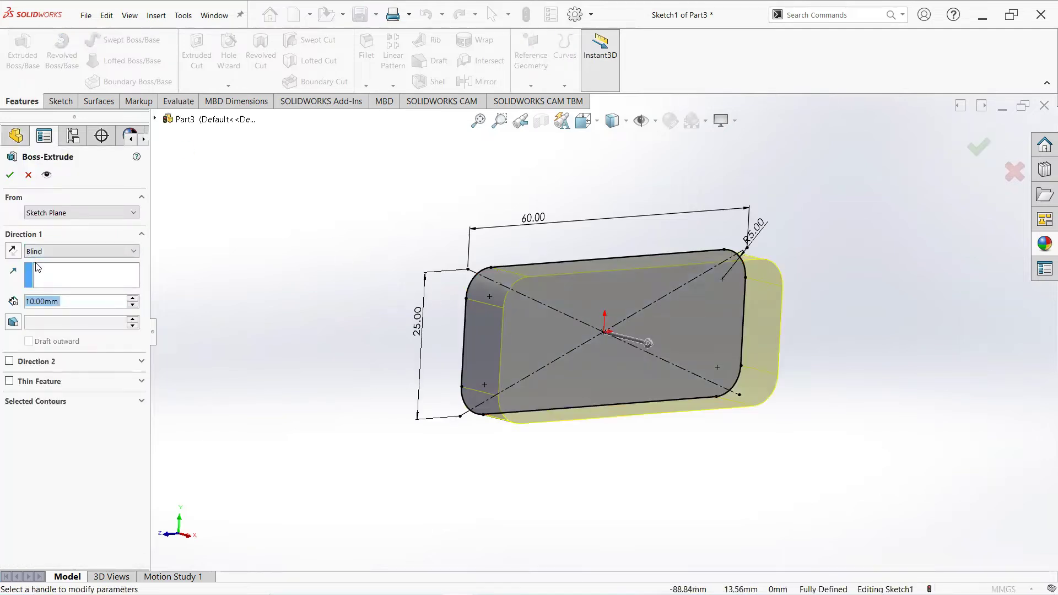
pyautogui.write('70')
pyautogui.press('Return')
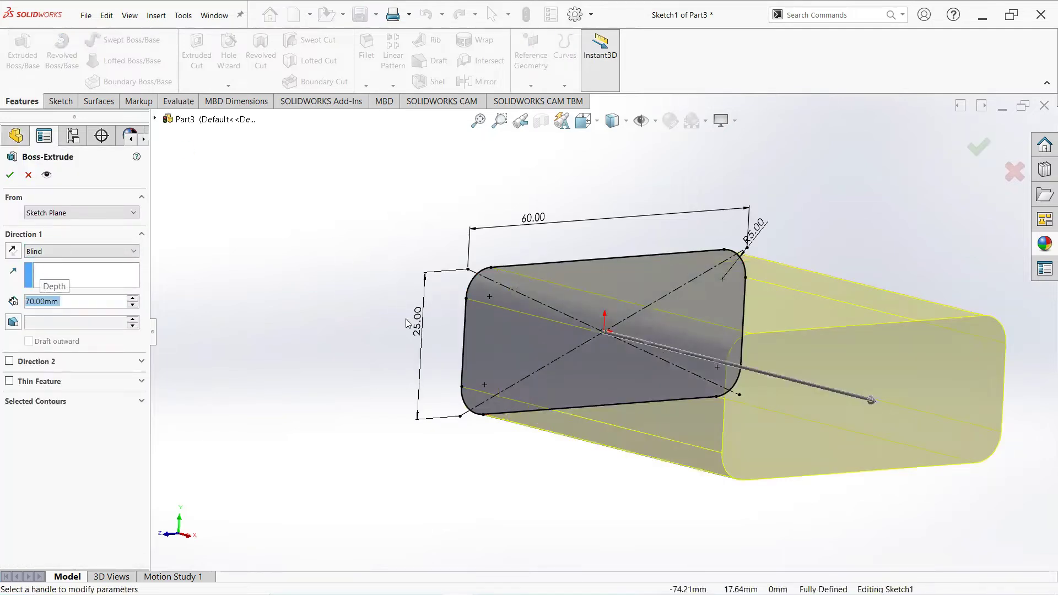
pyautogui.moveTo(345, 292); pyautogui.dragTo(458, 389, button='middle')
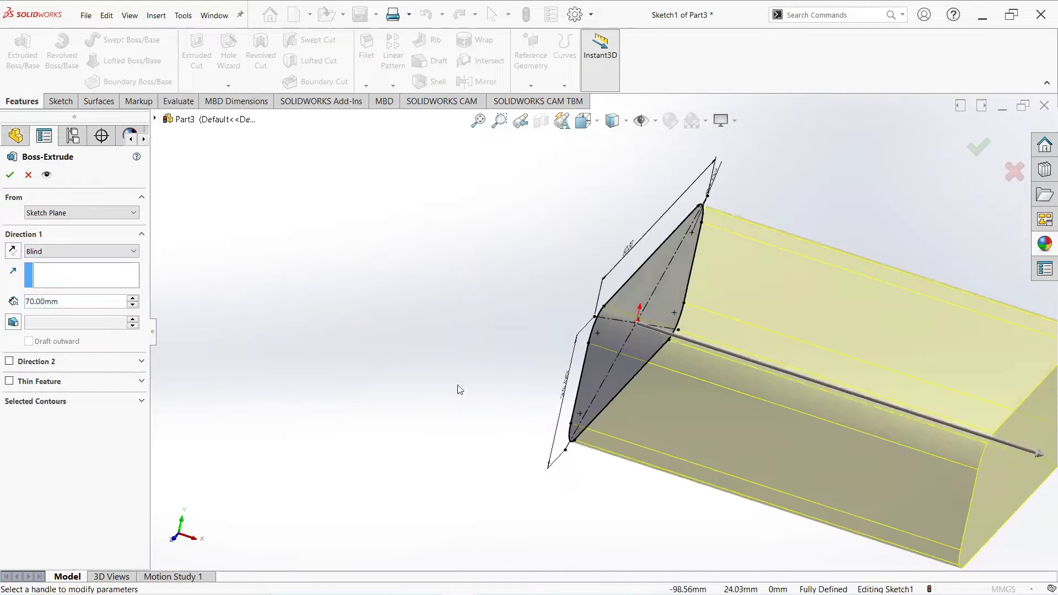
pyautogui.click(10, 176)
pyautogui.moveTo(772, 399); pyautogui.dragTo(826, 398, button='middle')
# Start a sketch on the box's end face and draw a center rectangle from the origin.
pyautogui.click(827, 397)
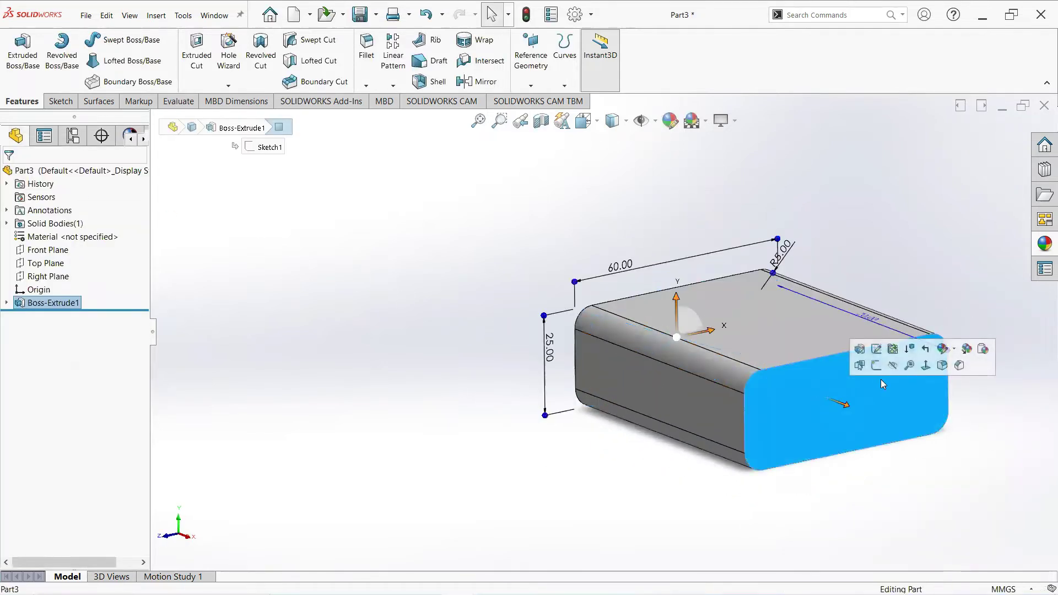
pyautogui.click(877, 366)
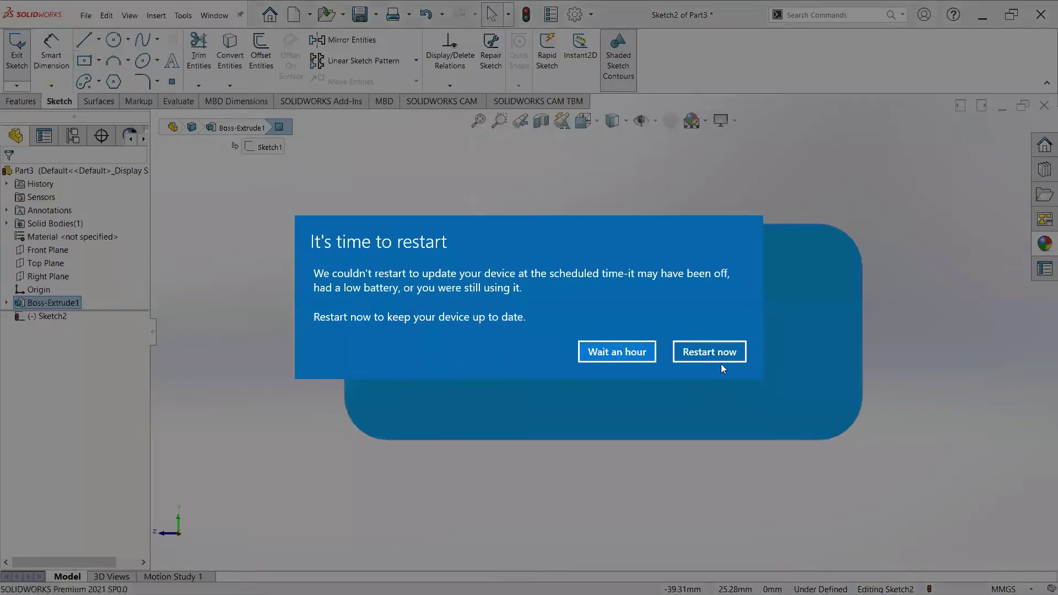
pyautogui.click(616, 351)
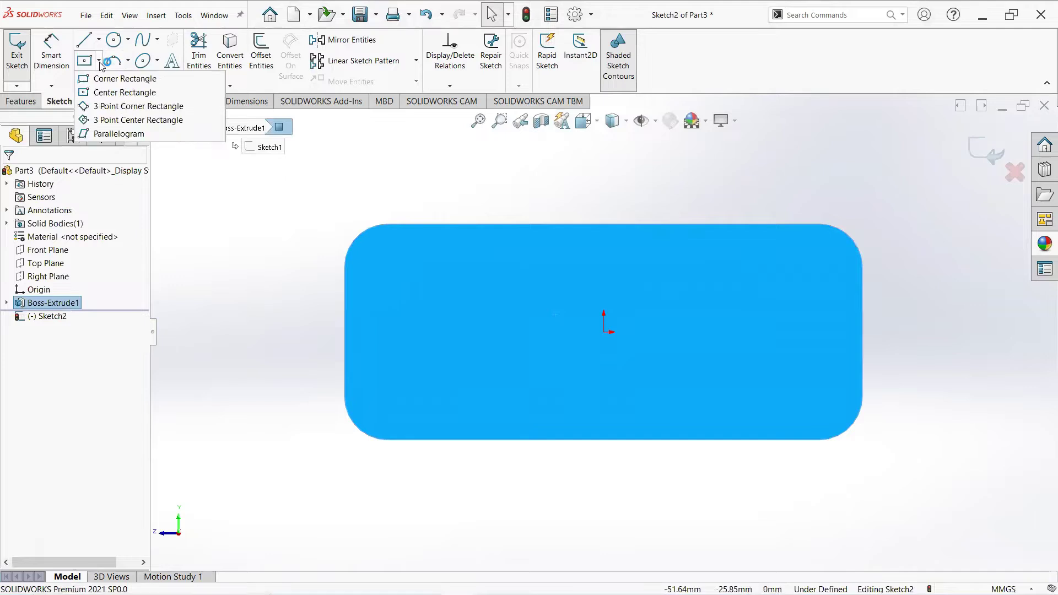
pyautogui.click(98, 62)
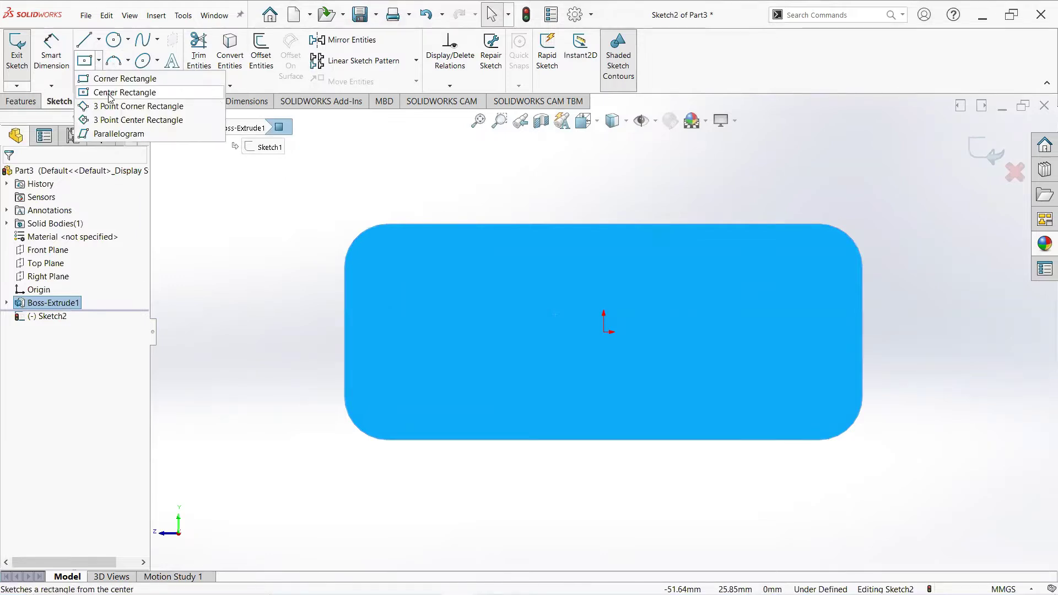
pyautogui.click(110, 93)
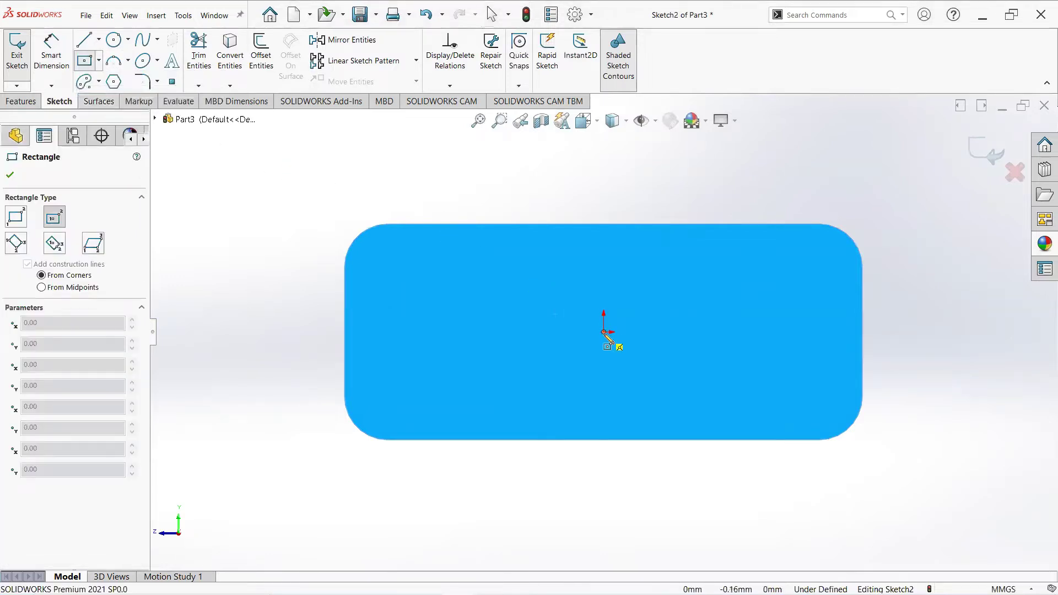
pyautogui.click(604, 332)
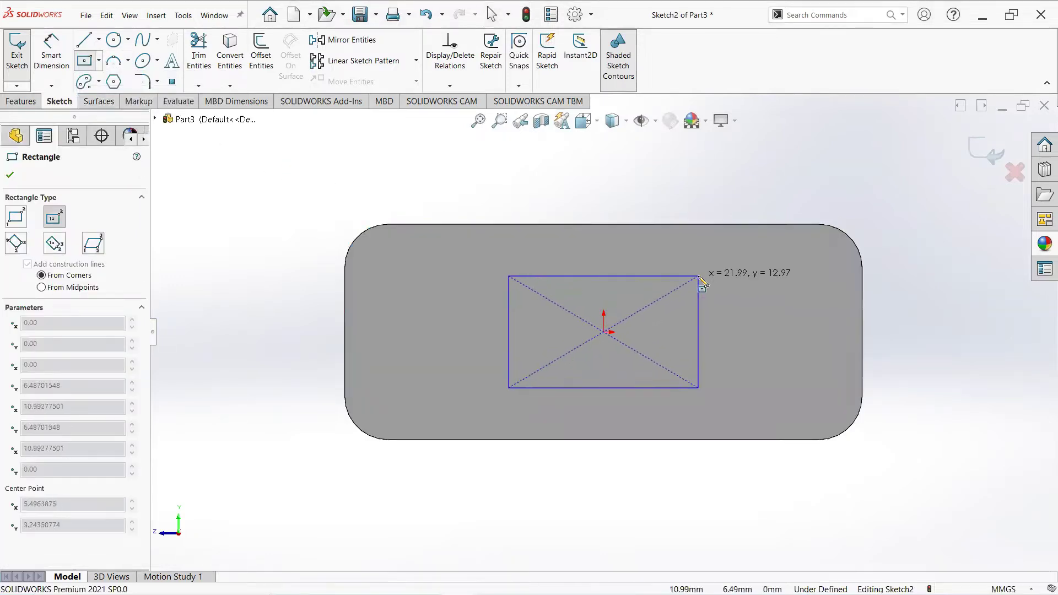
pyautogui.click(707, 279)
pyautogui.rightClick(711, 282)
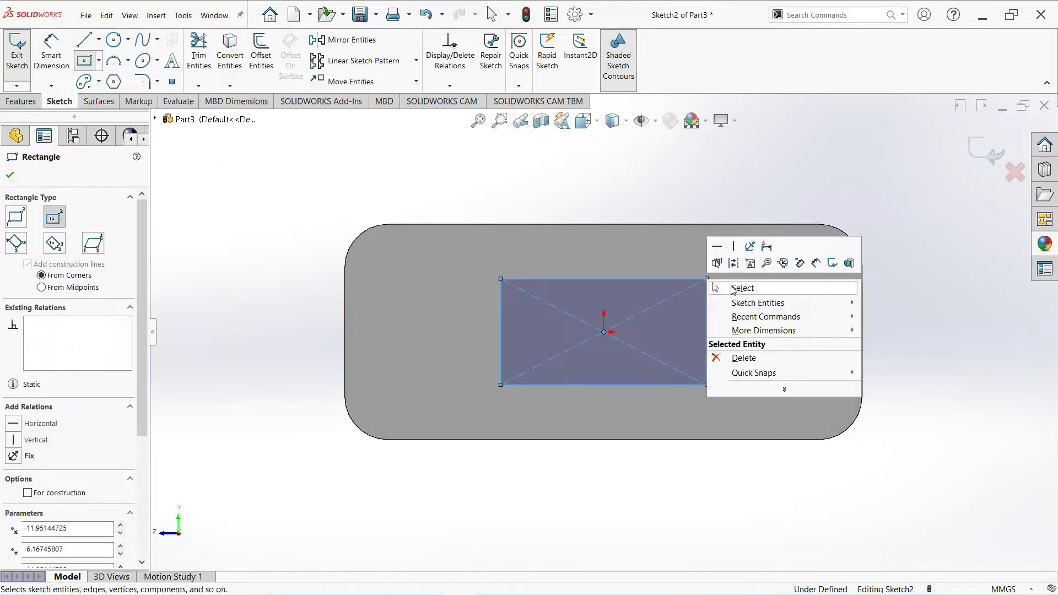
pyautogui.click(719, 286)
pyautogui.moveTo(718, 287); pyautogui.dragTo(716, 294, button='middle')
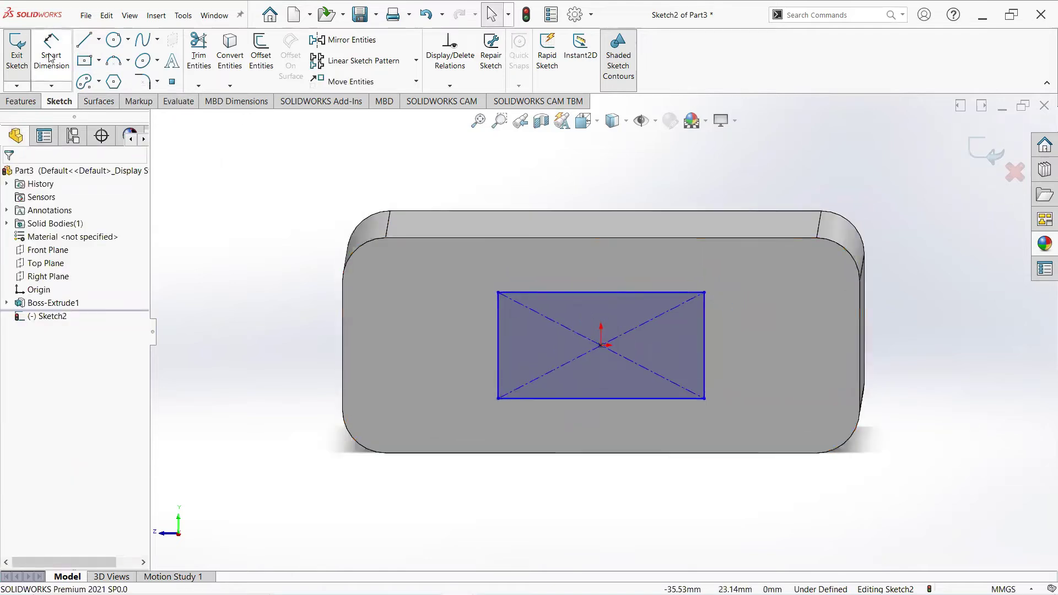
# Dimension the rectangle's height to 12 mm.
pyautogui.click(51, 55)
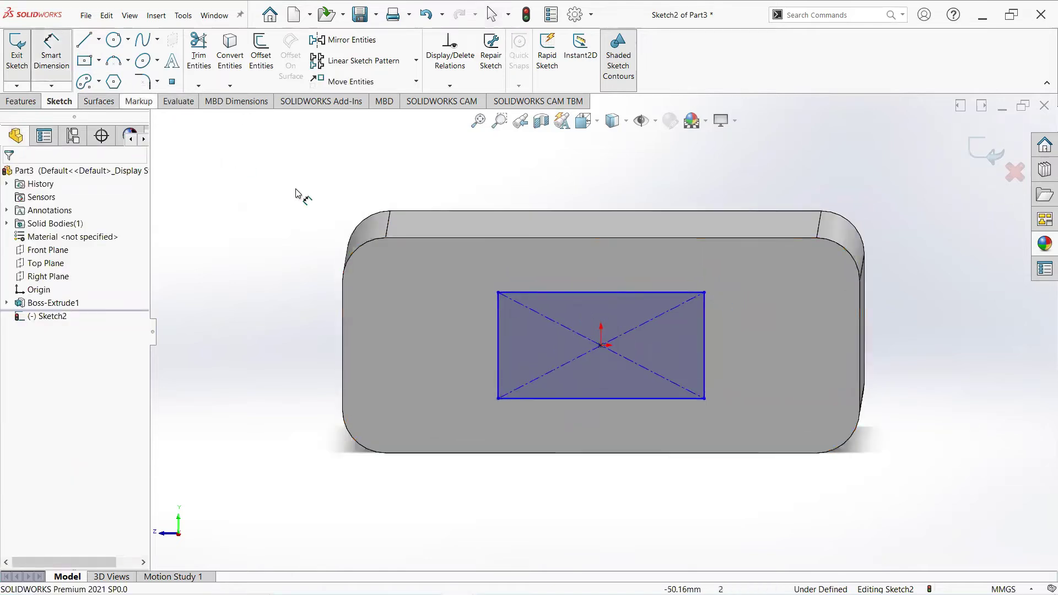
pyautogui.click(399, 320)
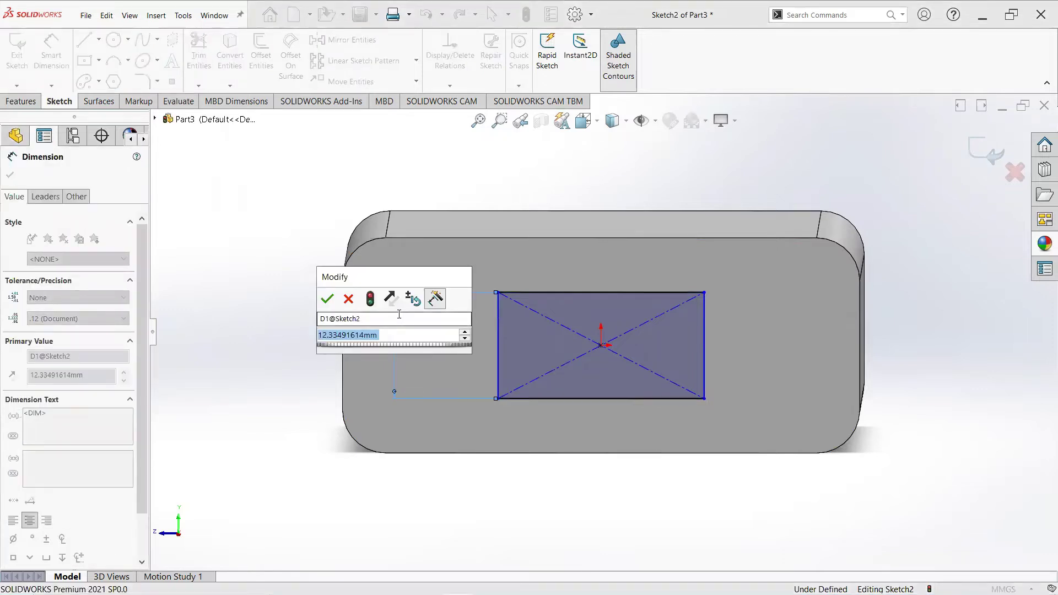
pyautogui.write('12')
pyautogui.press('Return')
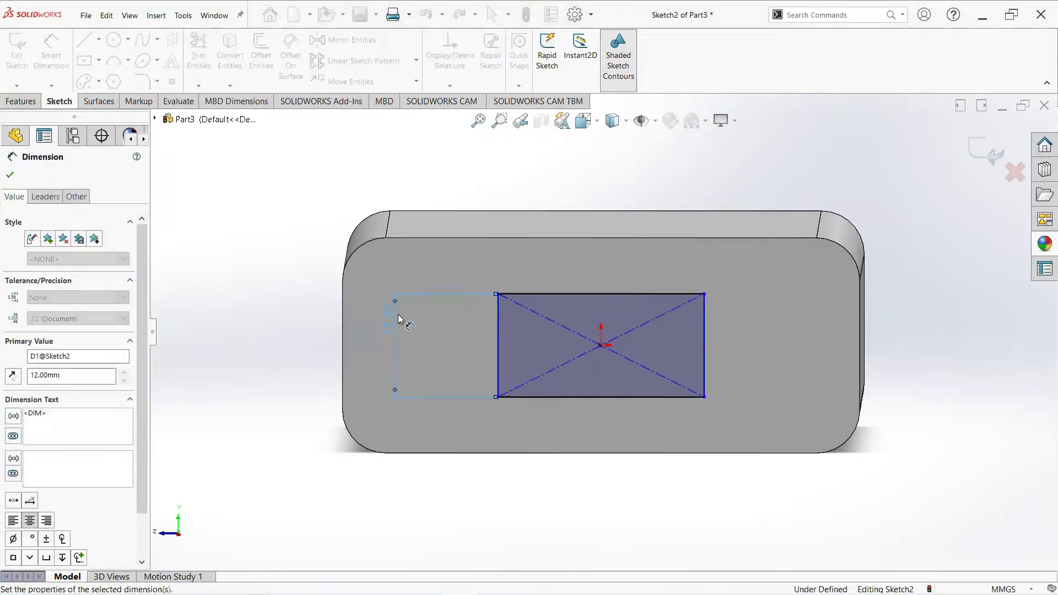
pyautogui.click(11, 177)
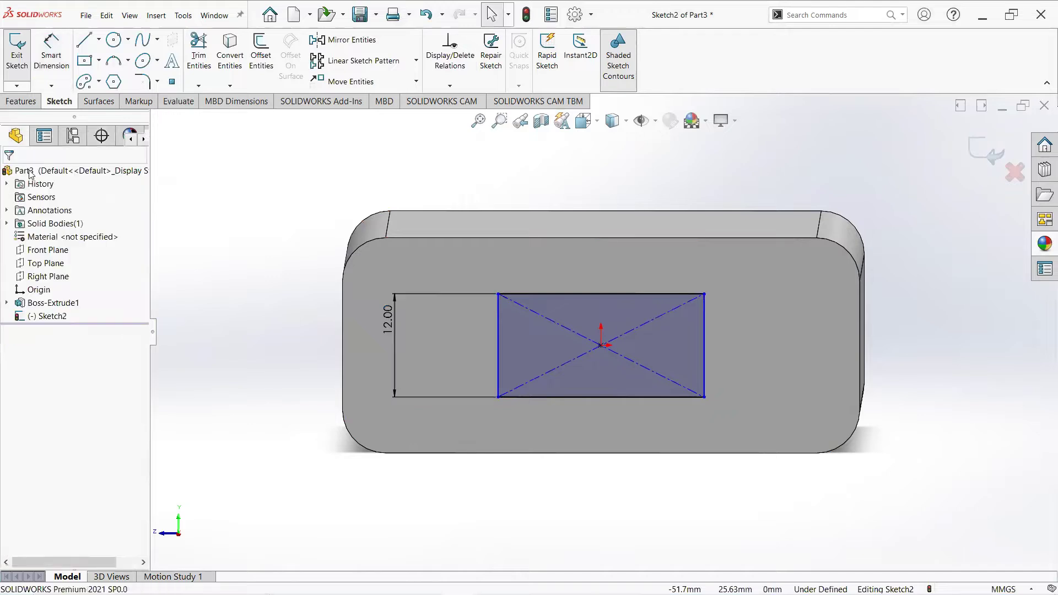
# Draw a horizontal line from the origin out past the rectangle's right side.
pyautogui.click(88, 44)
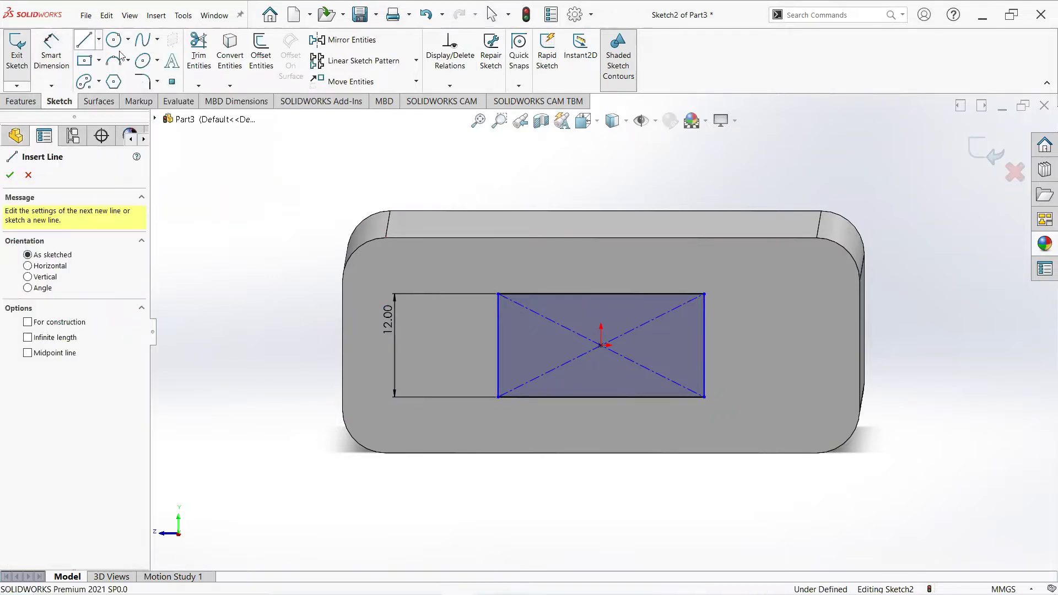
pyautogui.click(601, 345)
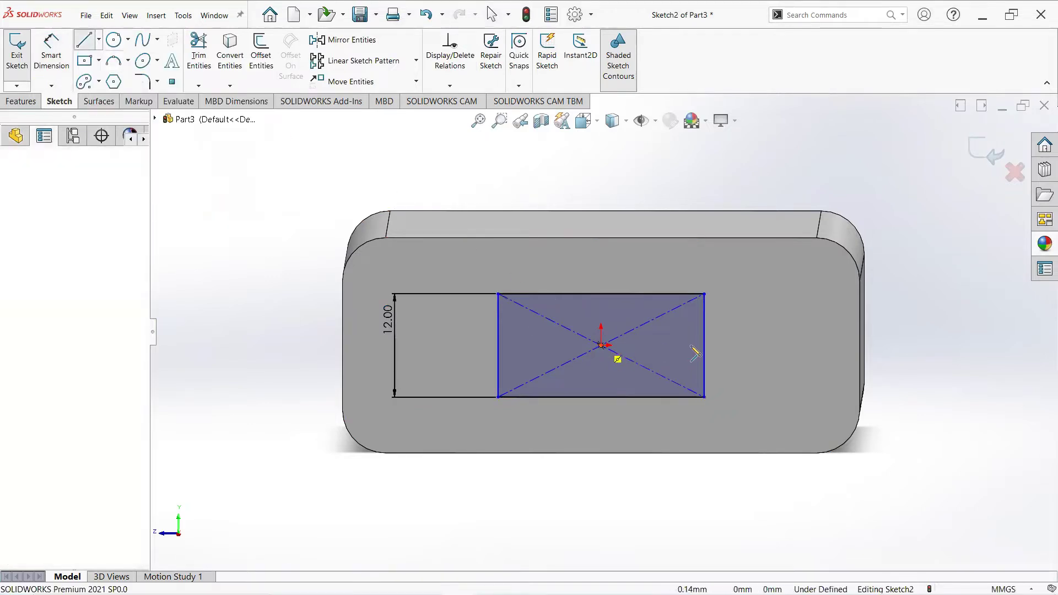
pyautogui.click(766, 346)
pyautogui.rightClick(768, 347)
pyautogui.click(805, 356)
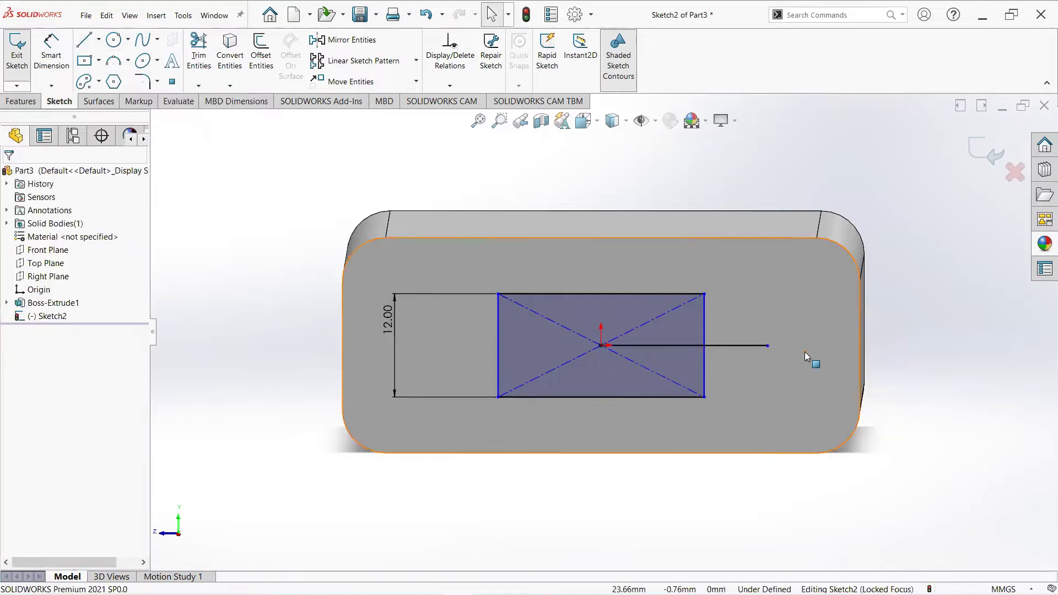
# Draw a slanted line from the top-right corner, dimensioned at 40° to the right edge.
pyautogui.click(91, 43)
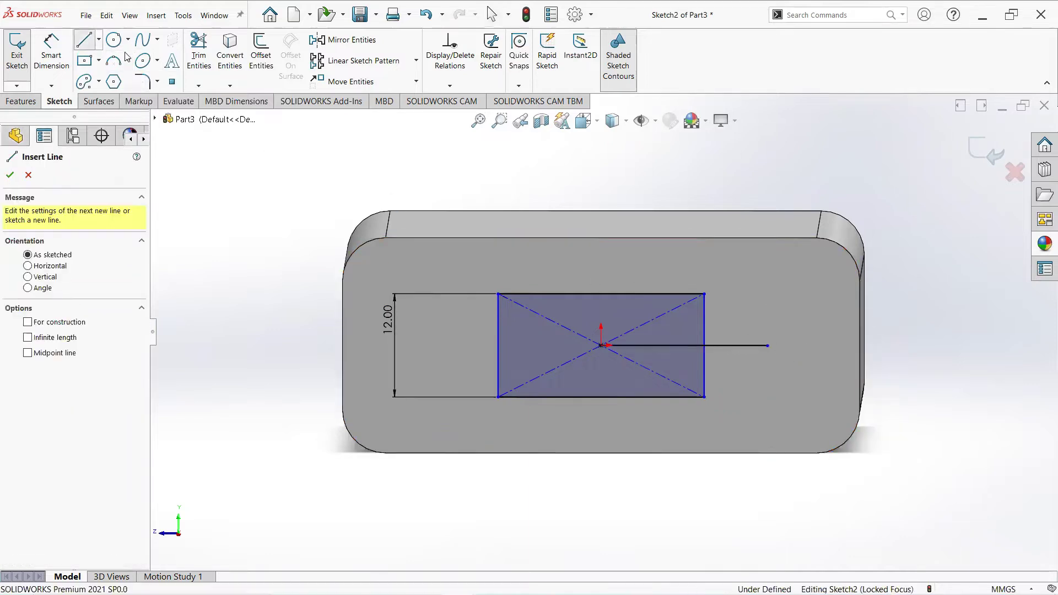
pyautogui.click(704, 294)
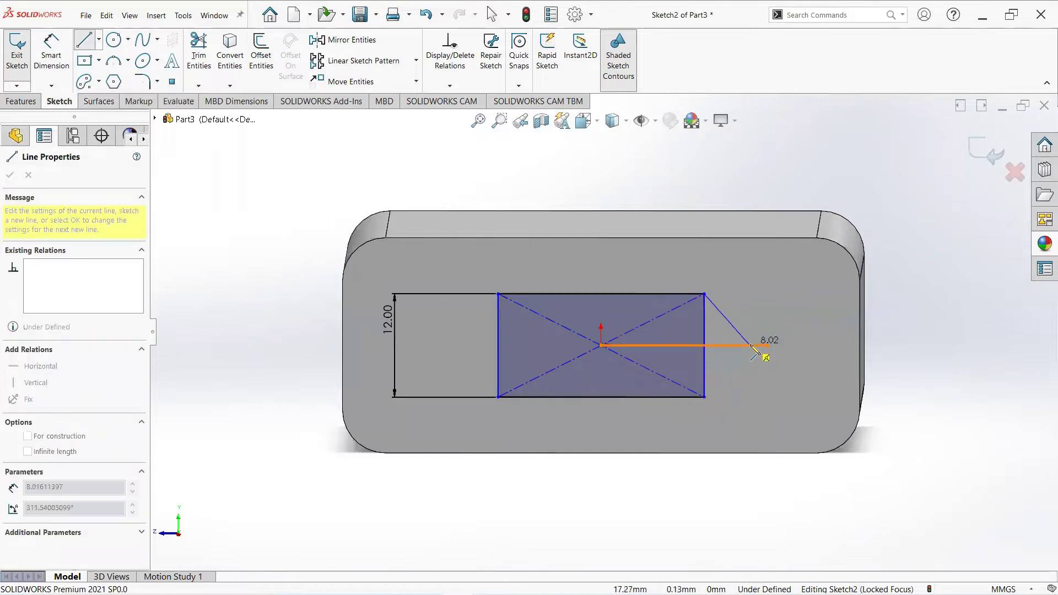
pyautogui.rightClick(751, 346)
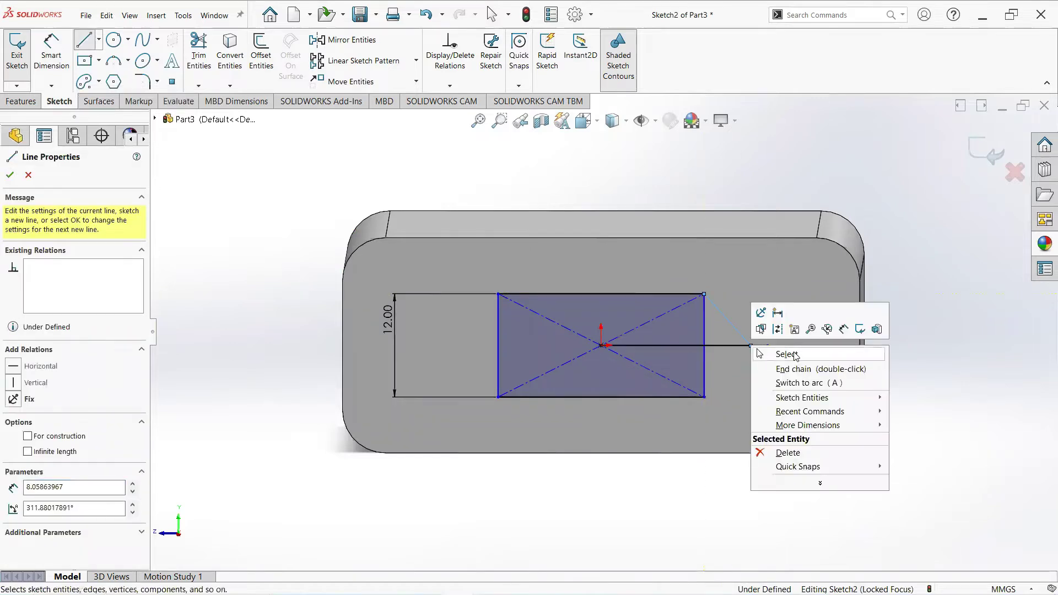
pyautogui.click(794, 354)
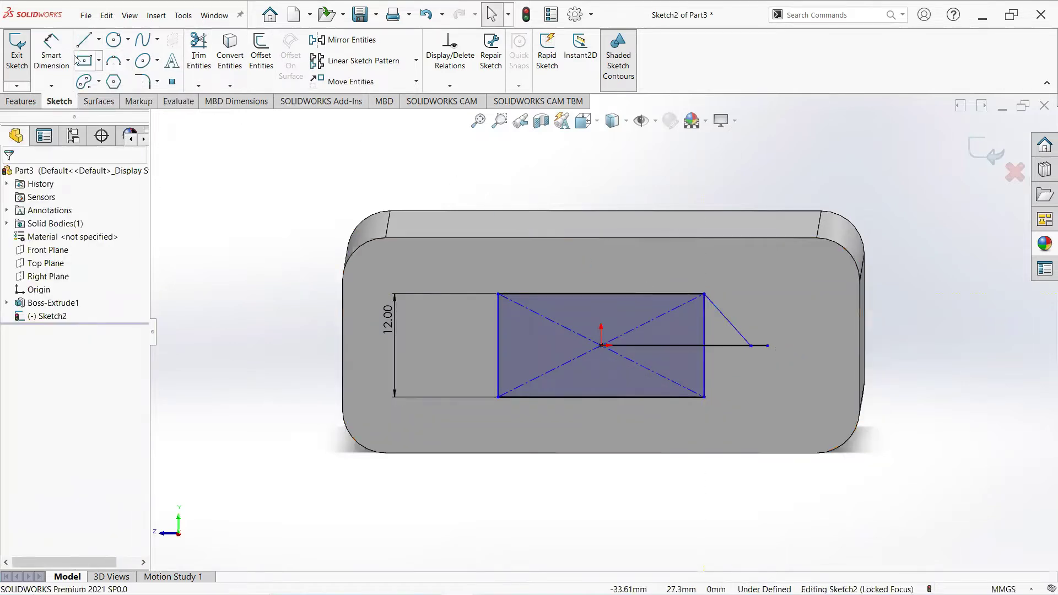
pyautogui.click(51, 52)
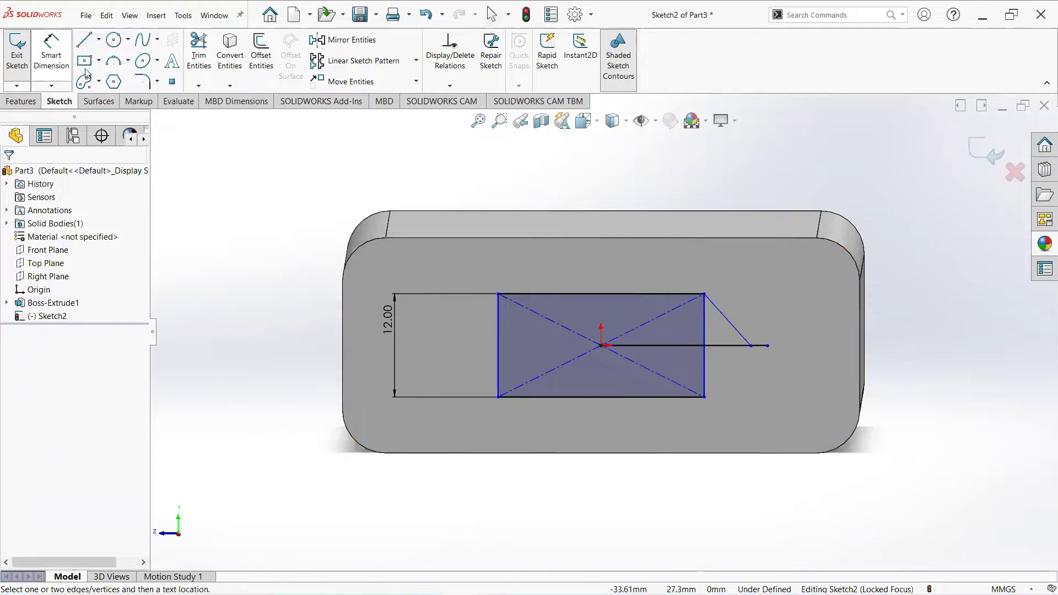
pyautogui.click(705, 315)
pyautogui.click(728, 319)
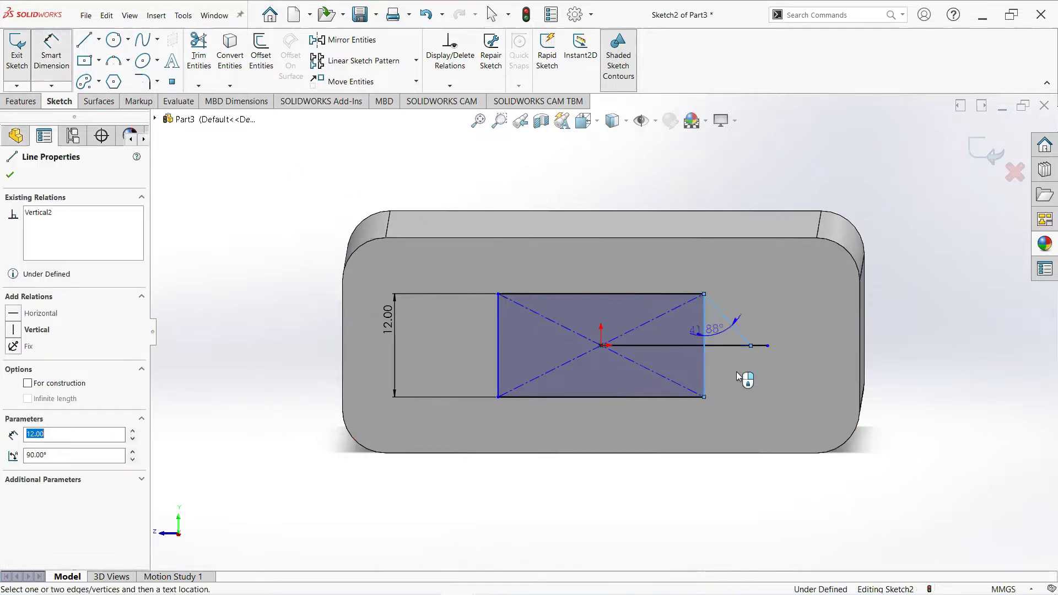
pyautogui.click(741, 412)
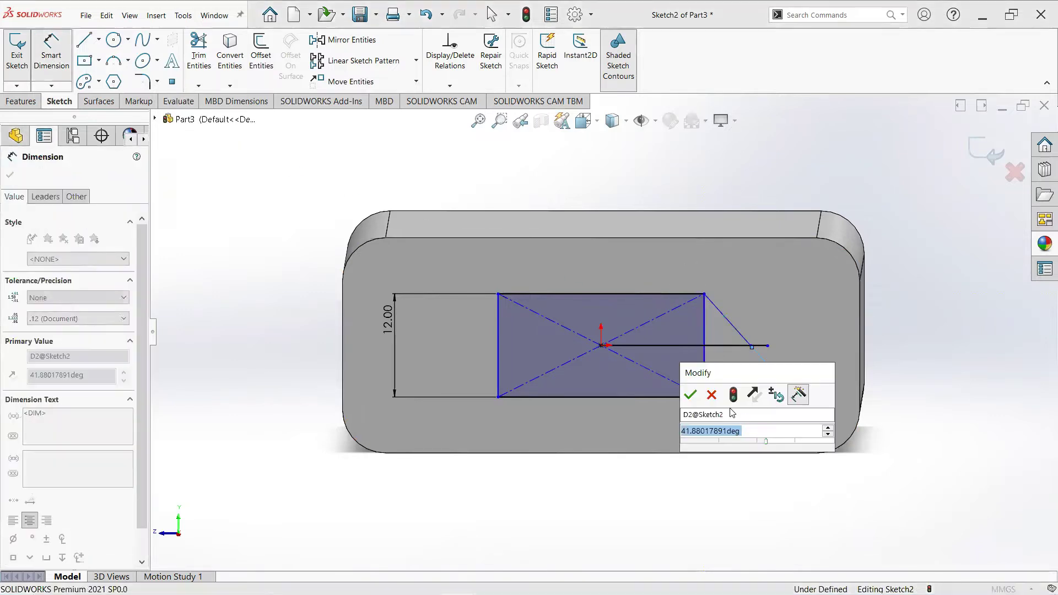
pyautogui.write('40')
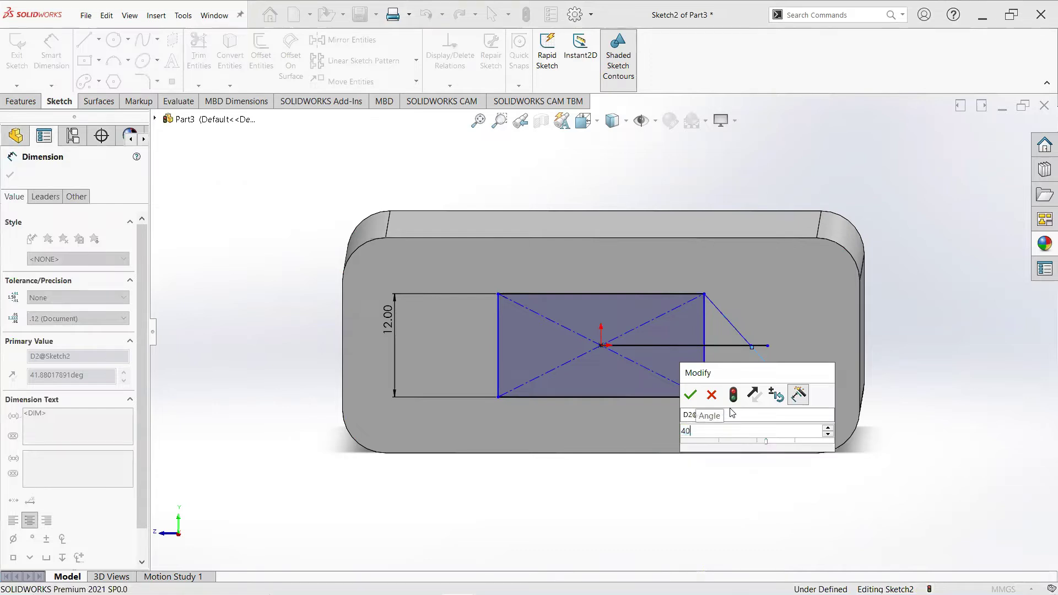
pyautogui.press('Return')
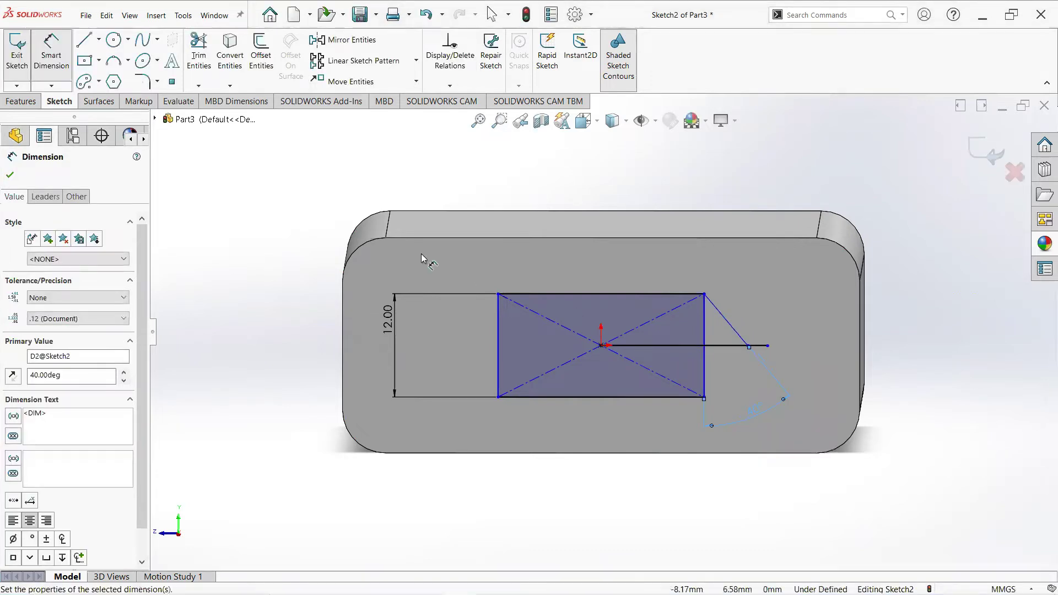
pyautogui.click(11, 174)
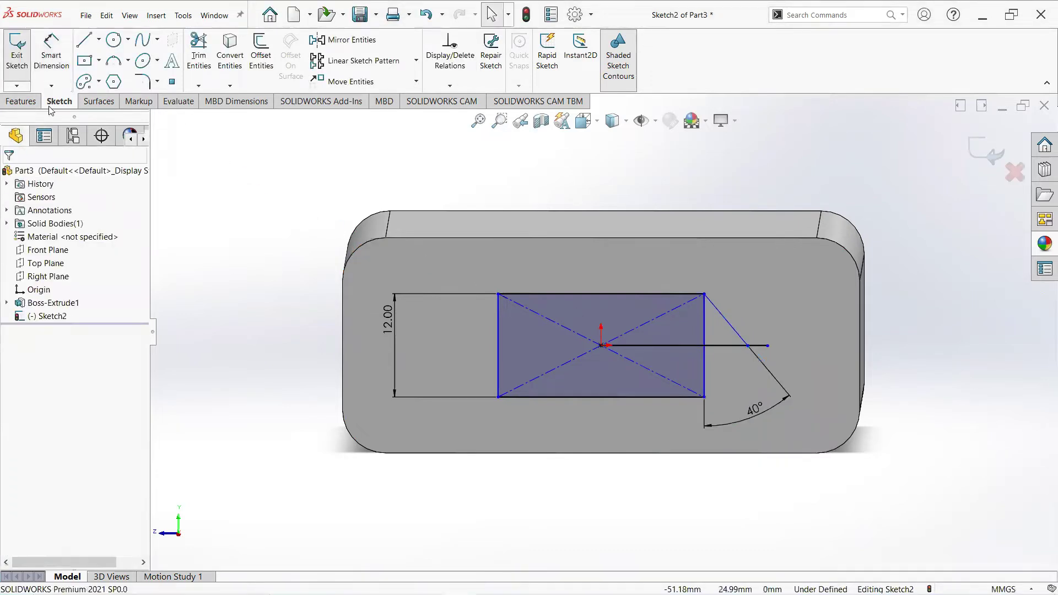
# Draw a line from the rectangle's lower-right corner to form the right point.
pyautogui.click(84, 41)
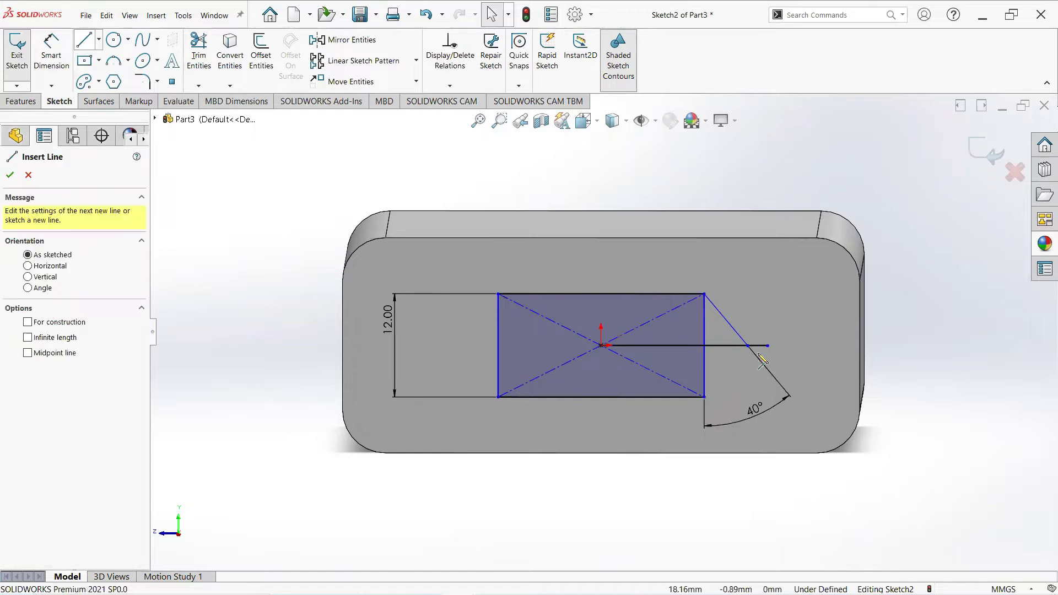
pyautogui.click(704, 396)
pyautogui.rightClick(711, 395)
pyautogui.press('Escape')
pyautogui.press('Escape')
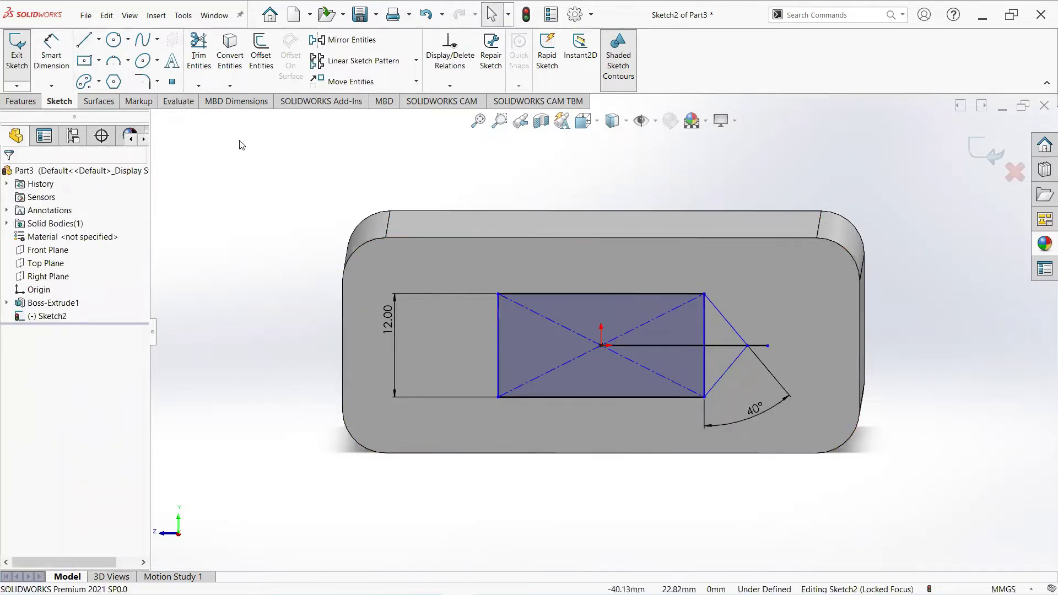
# Draw a horizontal line from the origin out past the rectangle's left side.
pyautogui.click(87, 43)
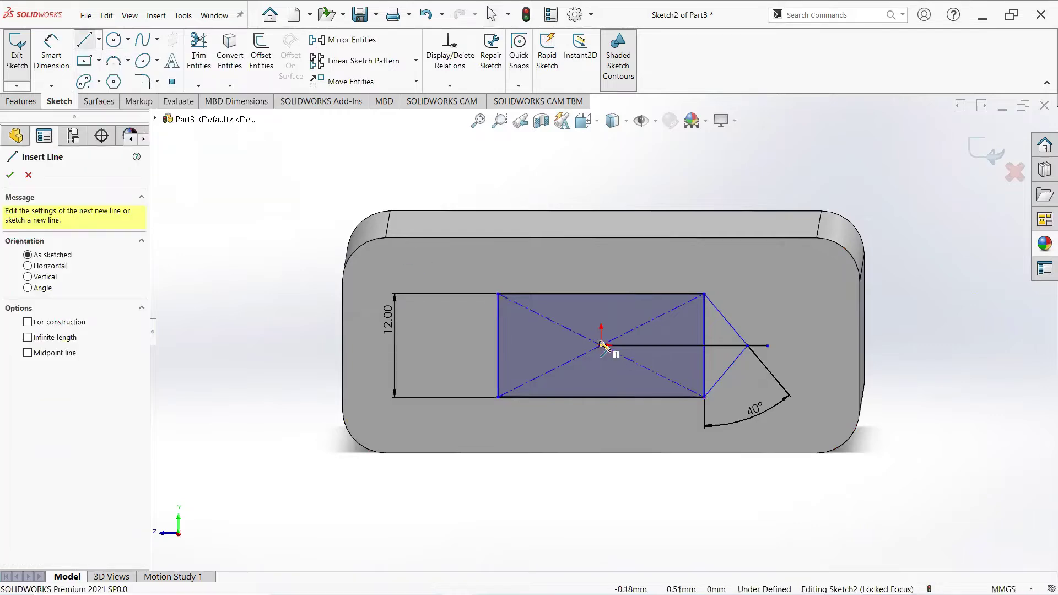
pyautogui.click(602, 345)
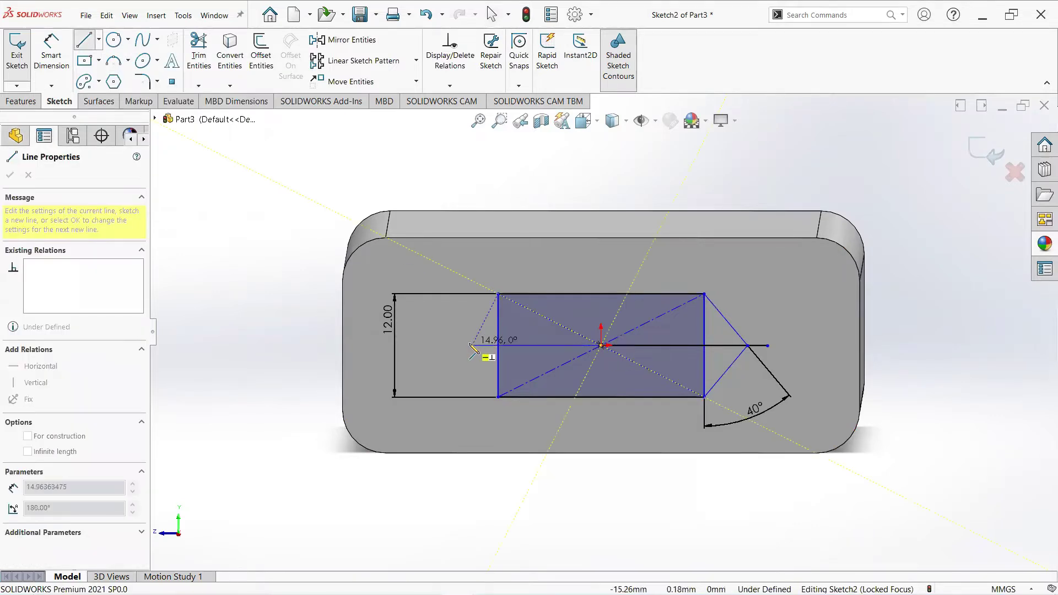
pyautogui.click(469, 346)
pyautogui.rightClick(469, 346)
pyautogui.click(477, 352)
pyautogui.press('Escape')
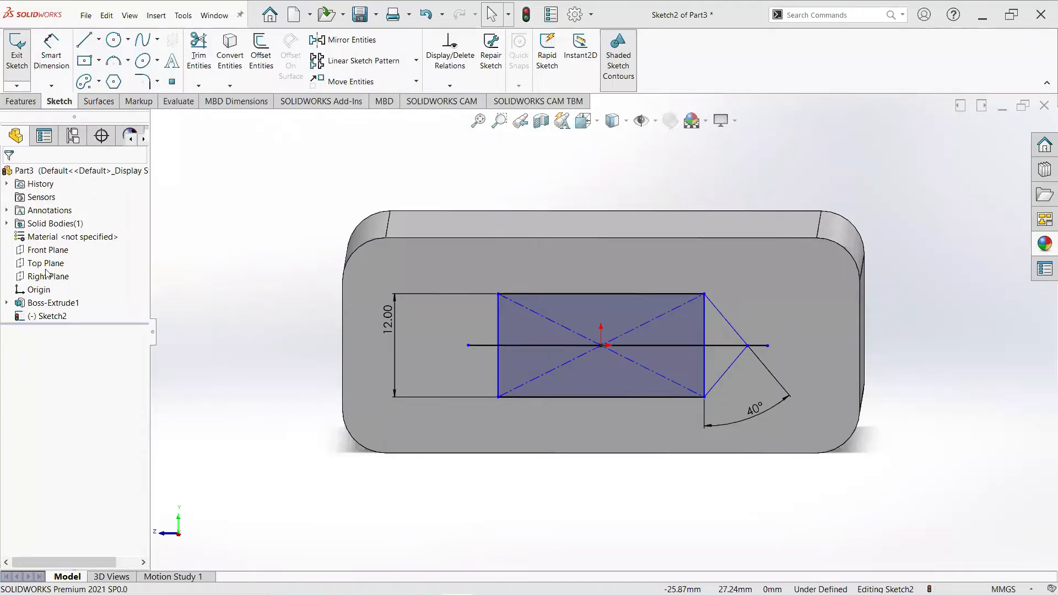
# Draw a slanted line from the top-left corner down to the left horizontal line.
pyautogui.click(89, 39)
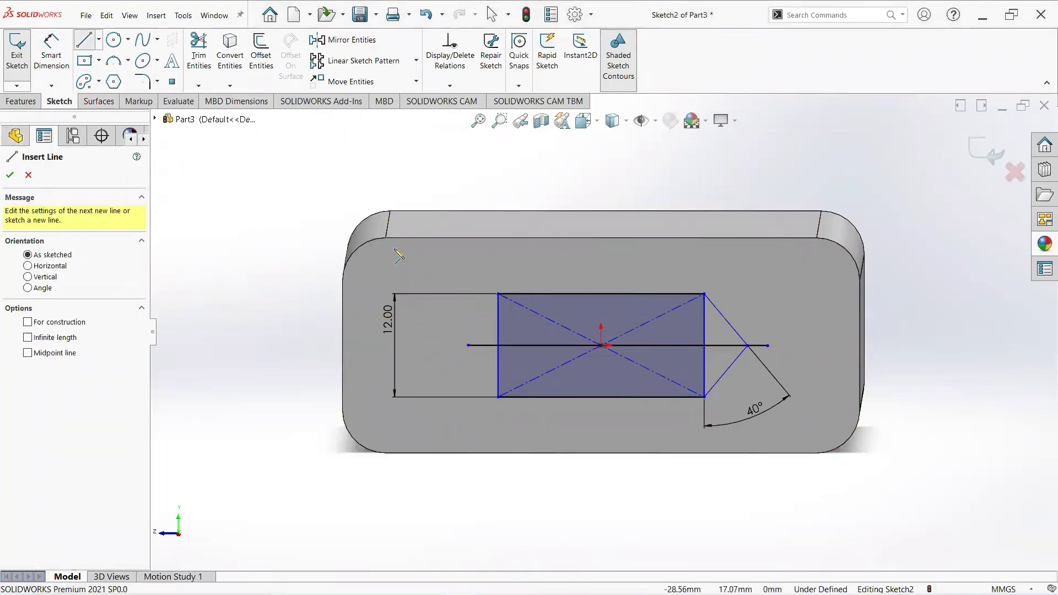
pyautogui.click(497, 296)
pyautogui.click(467, 345)
pyautogui.rightClick(468, 343)
pyautogui.click(503, 352)
pyautogui.press('Escape')
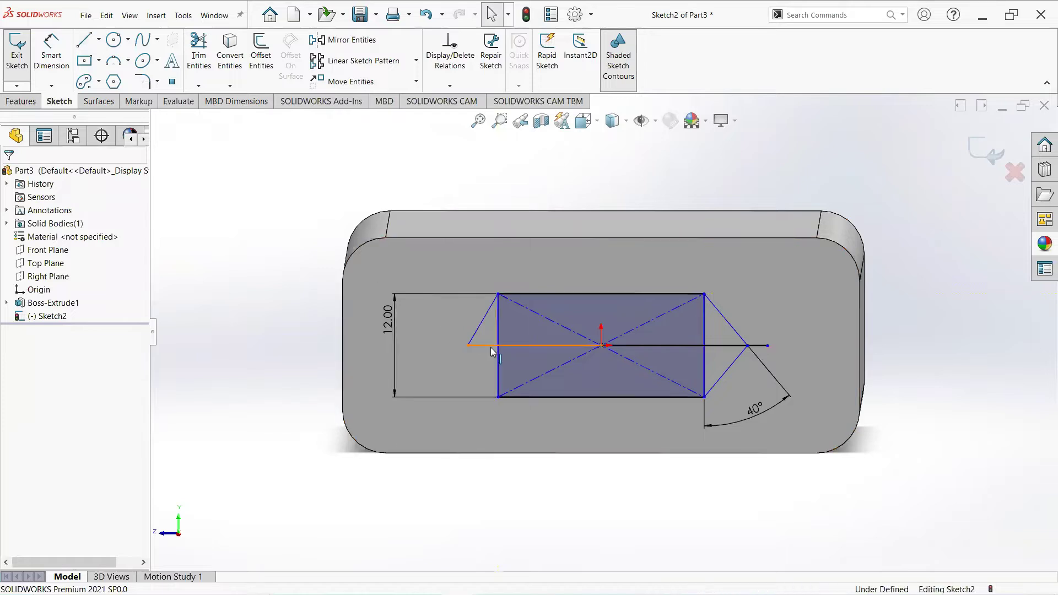
pyautogui.click(492, 346)
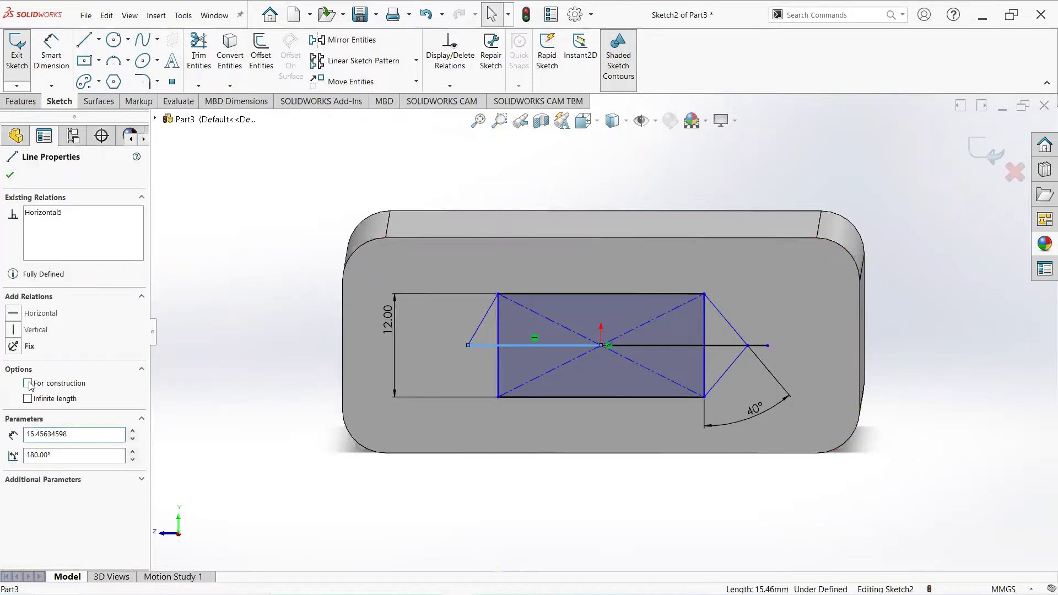
pyautogui.click(8, 176)
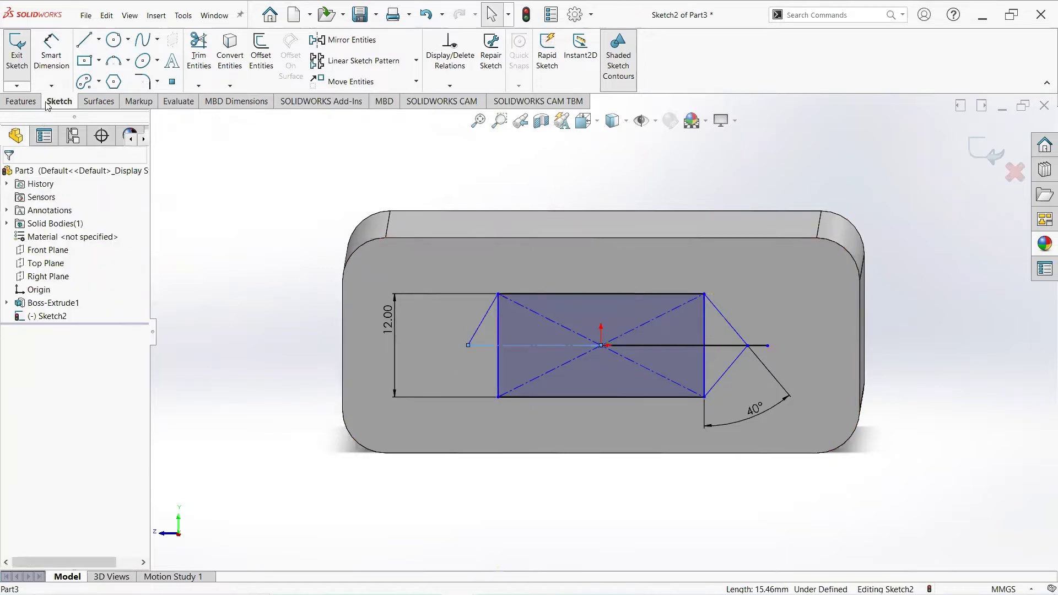
# Dimension the left slanted line at 40° to the rectangle's left side.
pyautogui.click(52, 58)
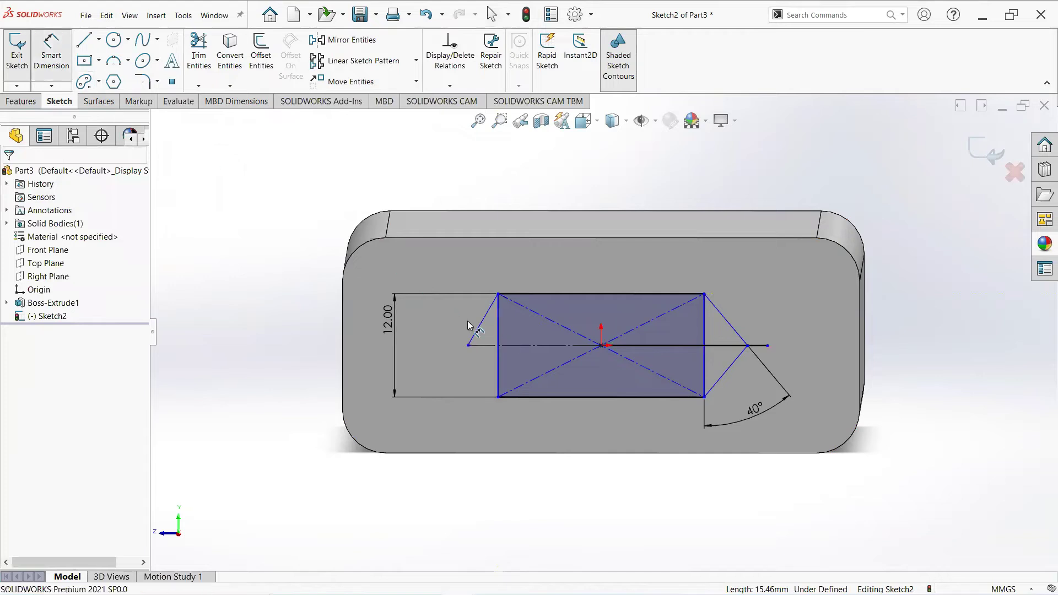
pyautogui.click(504, 326)
pyautogui.click(480, 353)
pyautogui.click(453, 496)
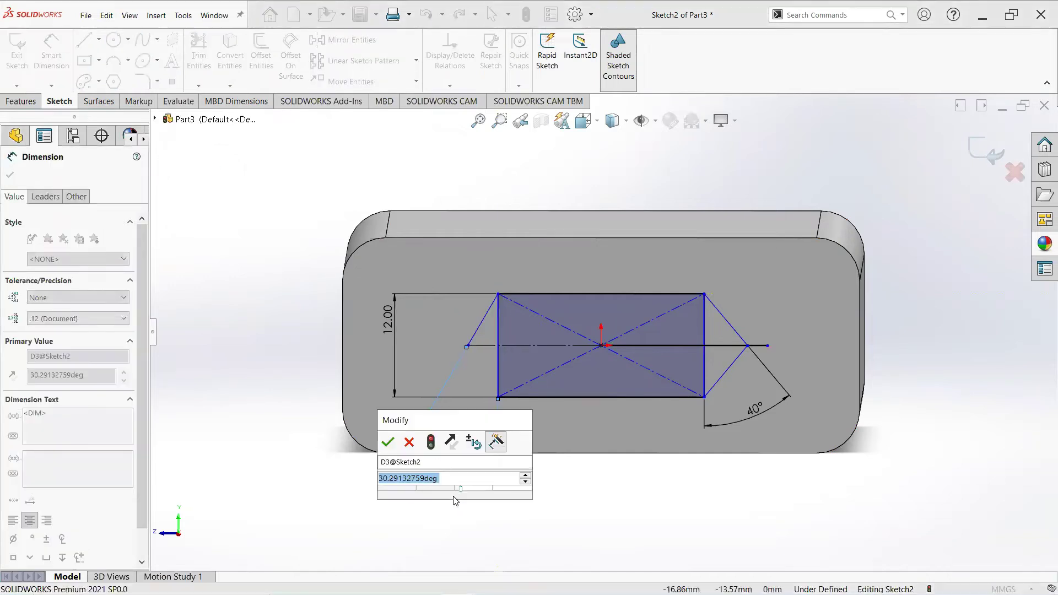
pyautogui.write('40')
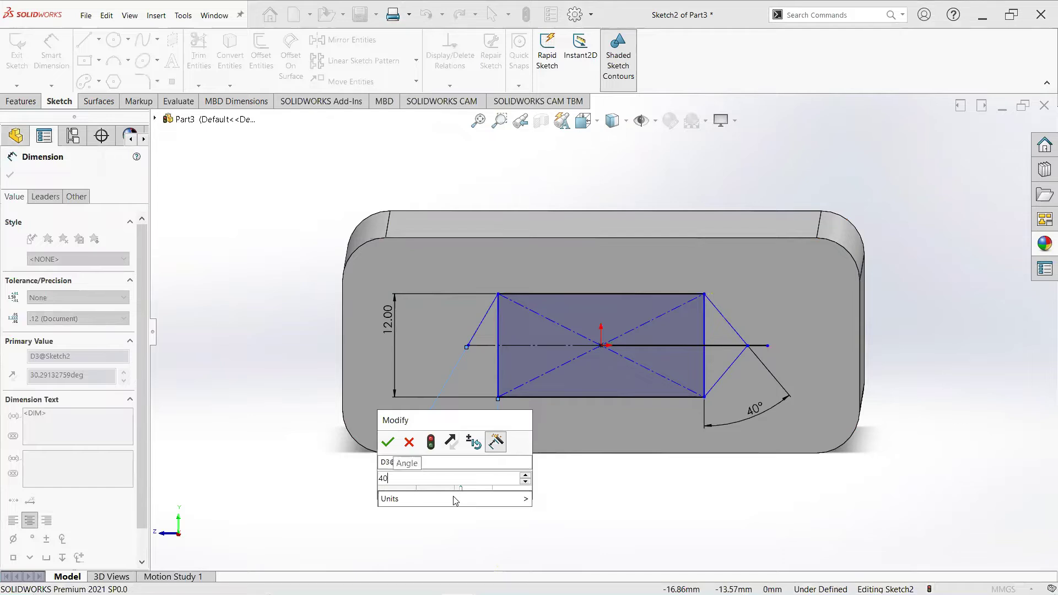
pyautogui.press('Return')
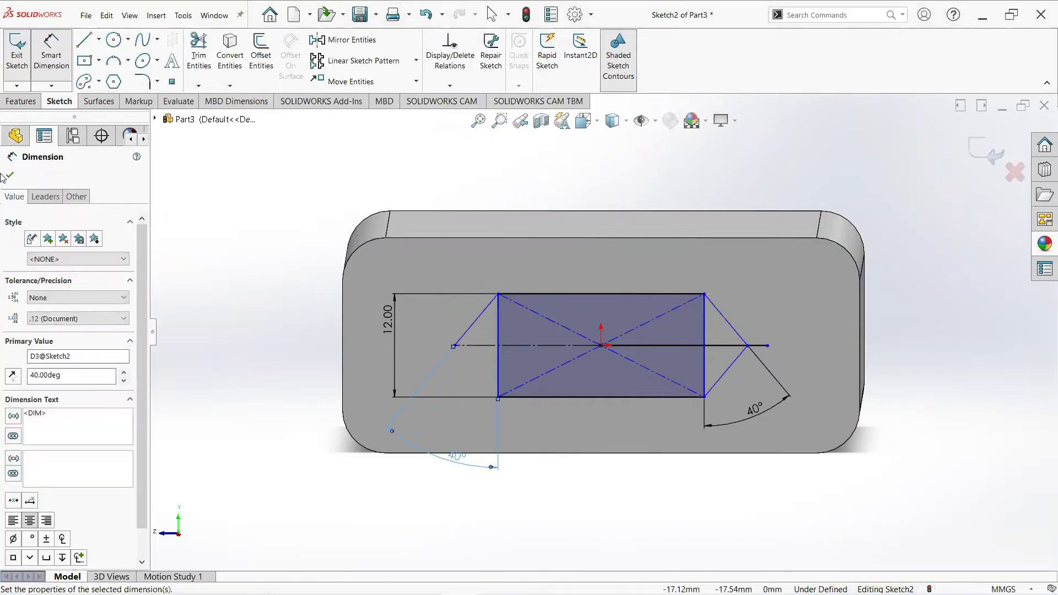
pyautogui.click(9, 177)
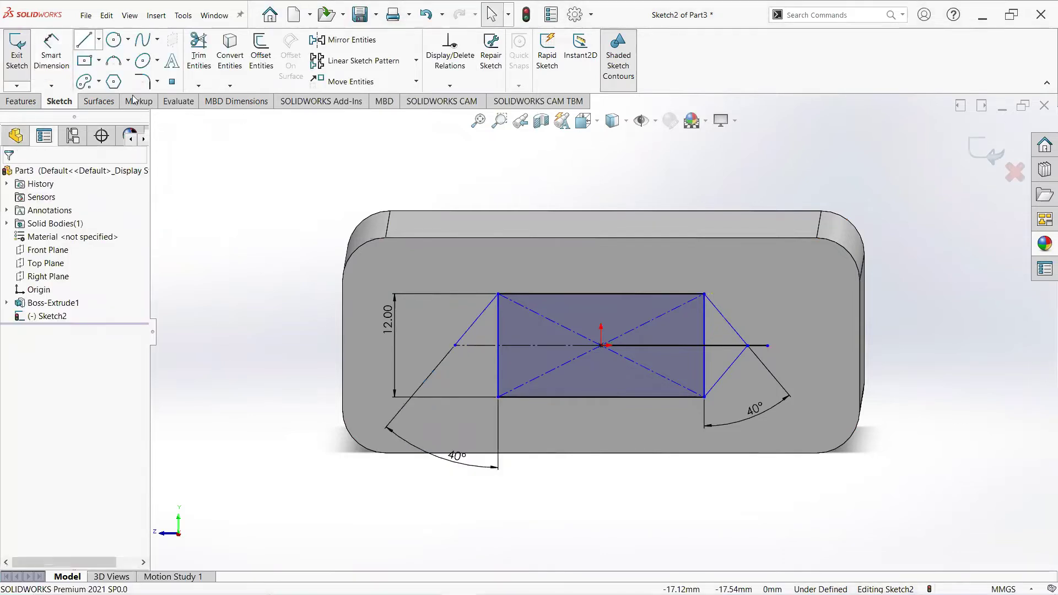
# Draw a line from the left pointed tip to the rectangle's bottom-left corner.
pyautogui.click(83, 40)
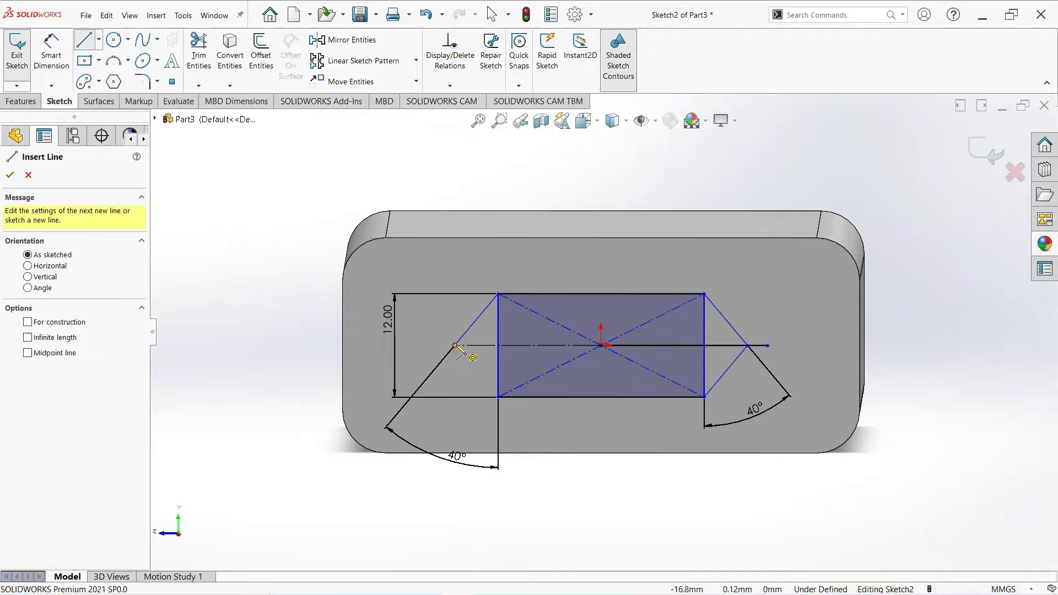
pyautogui.click(455, 346)
pyautogui.click(498, 397)
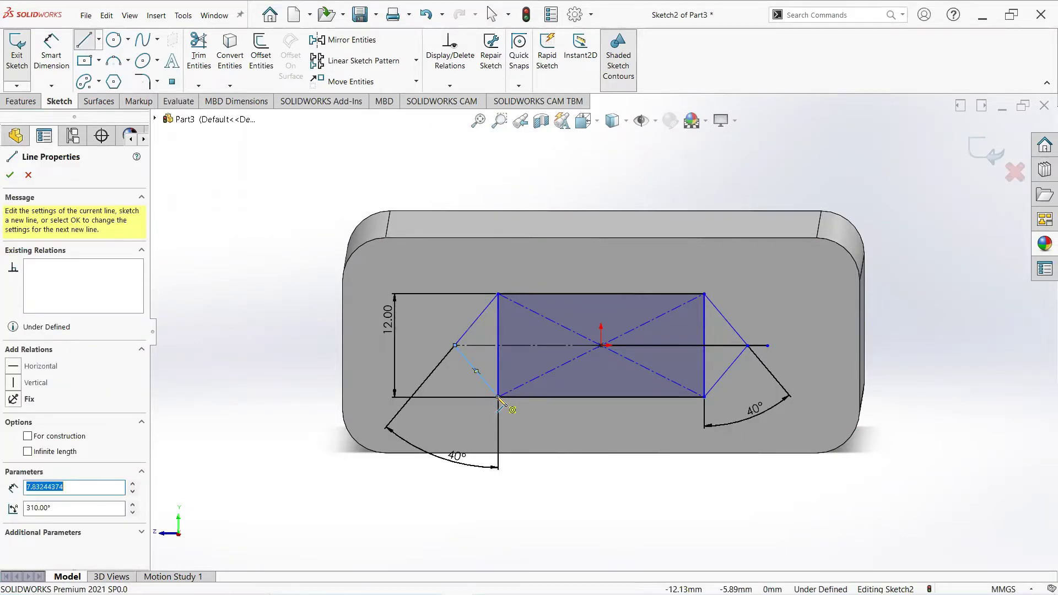
pyautogui.rightClick(499, 399)
pyautogui.click(518, 401)
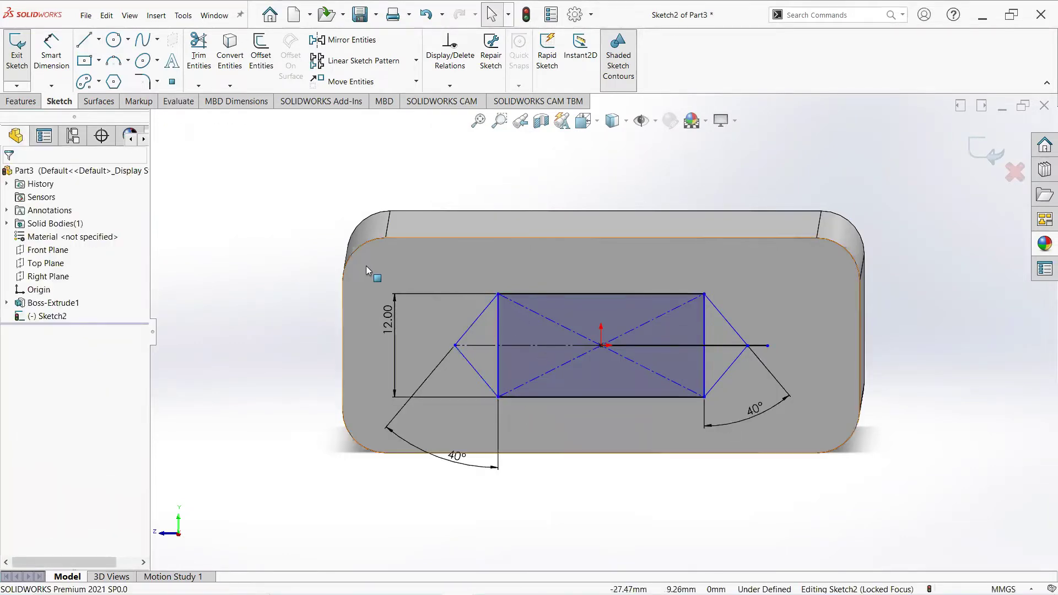
# Power-trim away the rectangle's short sides and inner guide lines, leaving the hexagon outline.
pyautogui.click(201, 65)
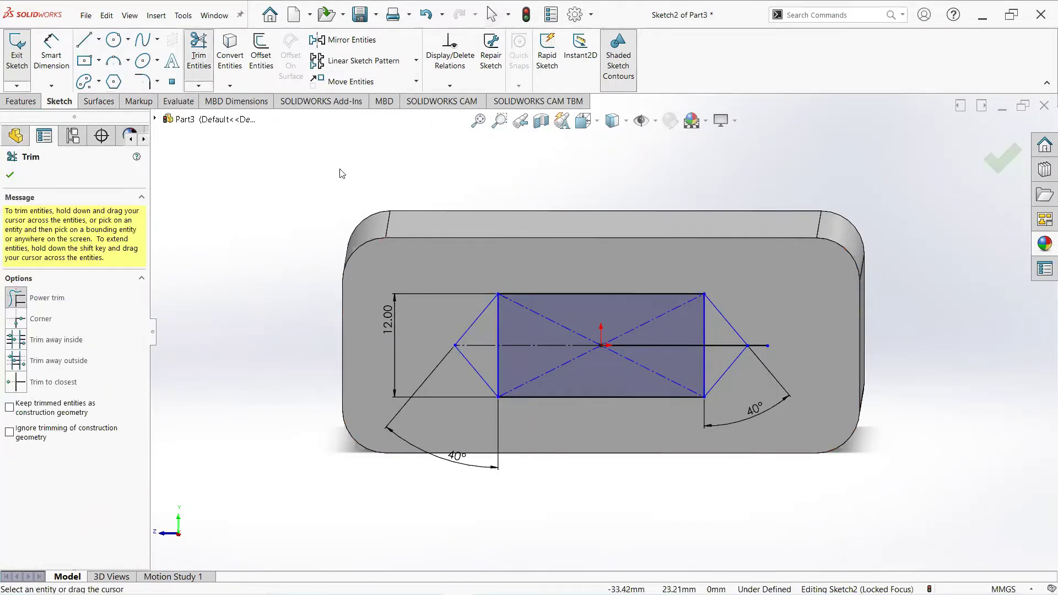
pyautogui.moveTo(491, 357)
pyautogui.mouseDown()
pyautogui.moveTo(505, 333)
pyautogui.moveTo(521, 329)
pyautogui.moveTo(520, 360)
pyautogui.moveTo(491, 359)
pyautogui.moveTo(561, 393)
pyautogui.mouseUp()
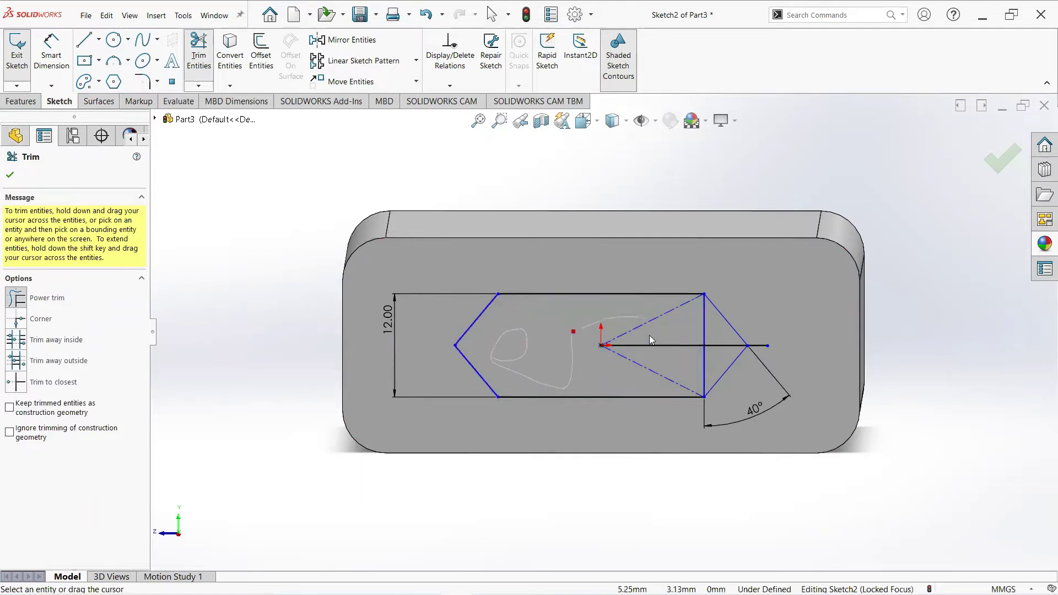
pyautogui.moveTo(665, 358)
pyautogui.mouseDown()
pyautogui.moveTo(711, 353)
pyautogui.moveTo(713, 337)
pyautogui.moveTo(770, 364)
pyautogui.mouseUp()
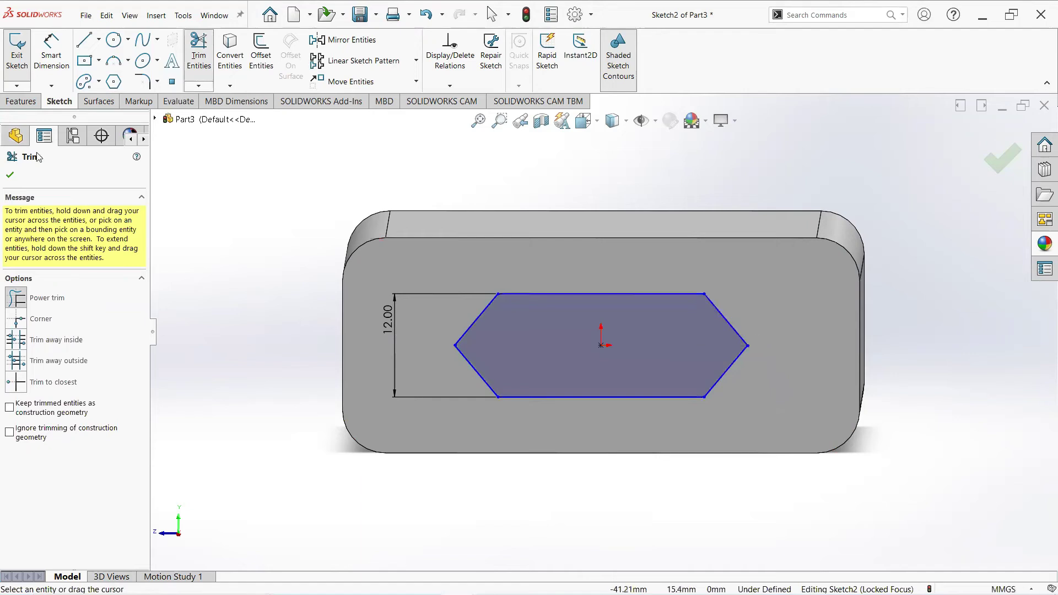
pyautogui.click(11, 174)
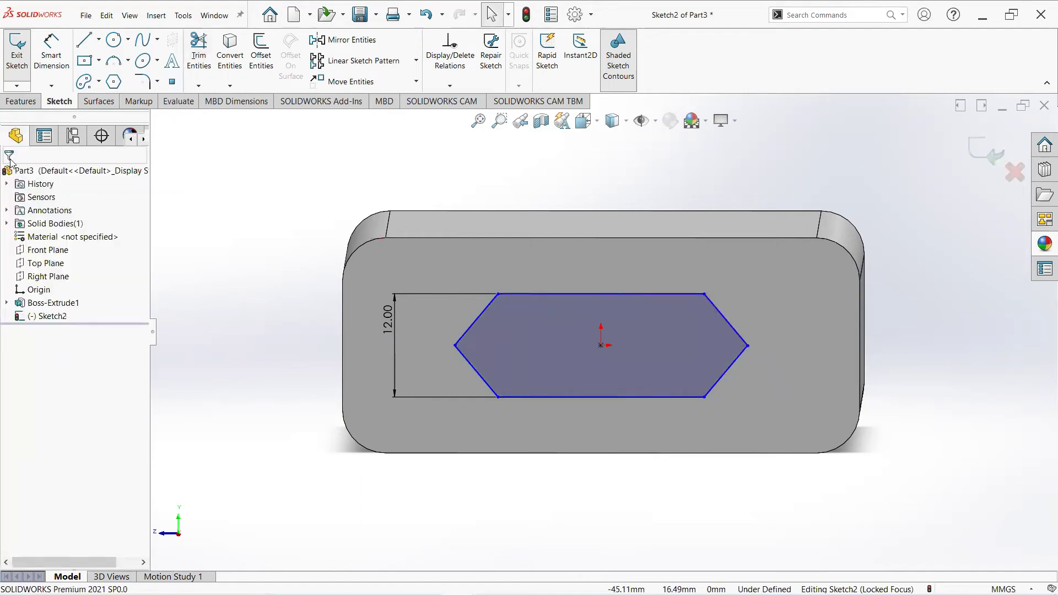
# Extrude the hexagonal Sketch2 to an 18 mm Blind depth as Boss-Extrude2.
pyautogui.click(23, 53)
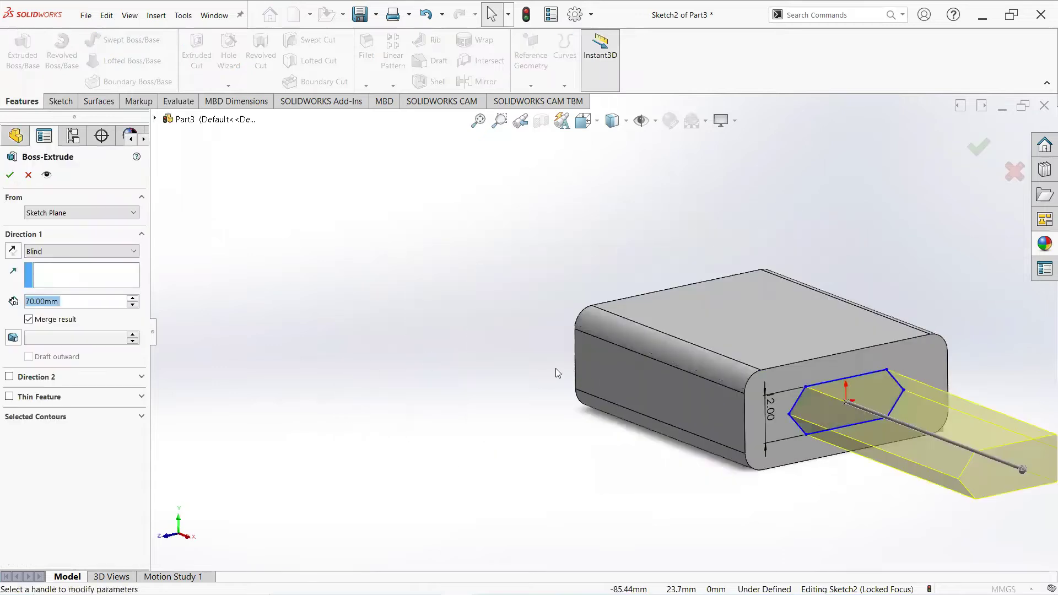
pyautogui.write('18')
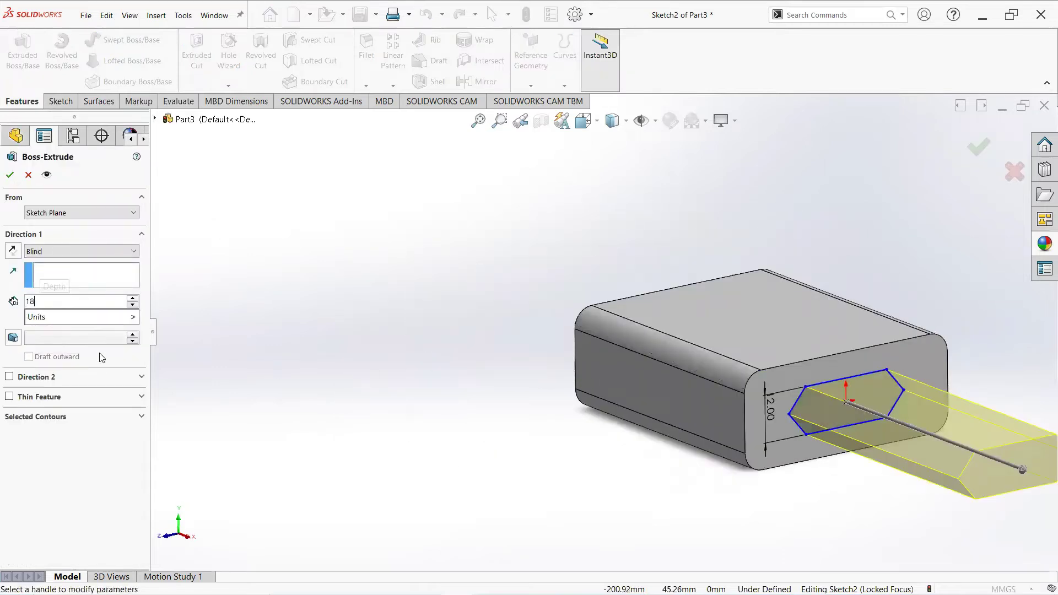
pyautogui.press('Return')
pyautogui.moveTo(578, 387); pyautogui.dragTo(641, 400, button='middle')
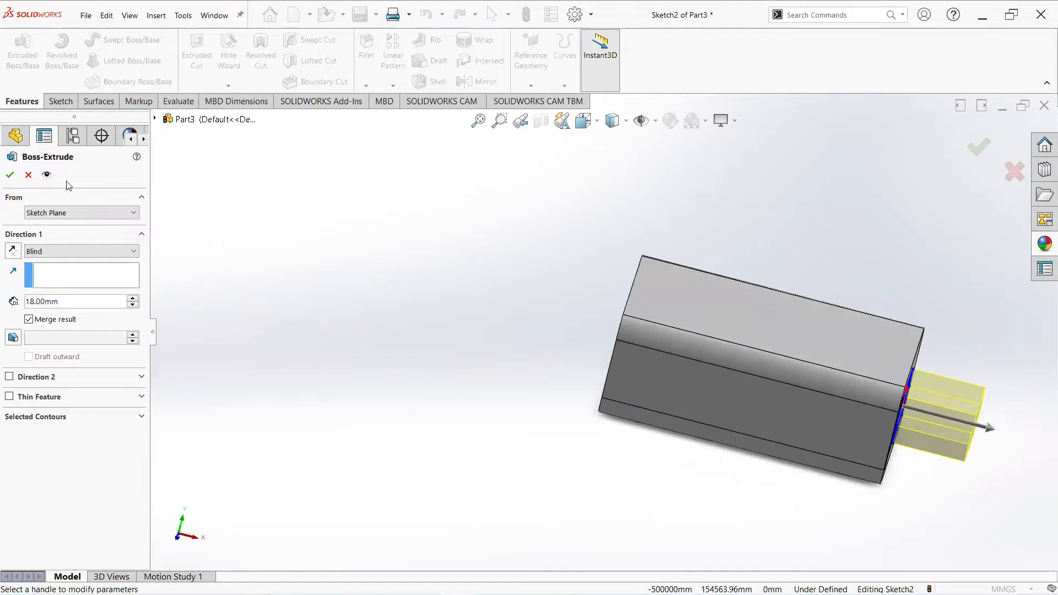
pyautogui.click(11, 175)
pyautogui.moveTo(934, 461); pyautogui.dragTo(887, 433, button='middle')
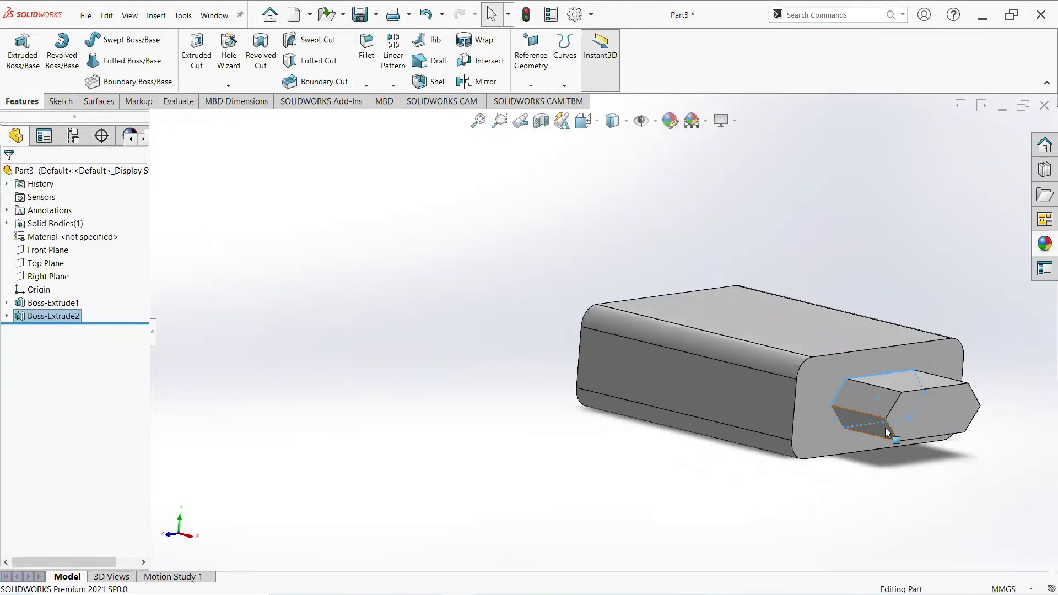
# Add the Rooftop scene from Basic Scenes to the part and fit the model in view.
pyautogui.click(1044, 245)
pyautogui.scroll(-4, 981, 208)
pyautogui.scroll(-1, 953, 207)
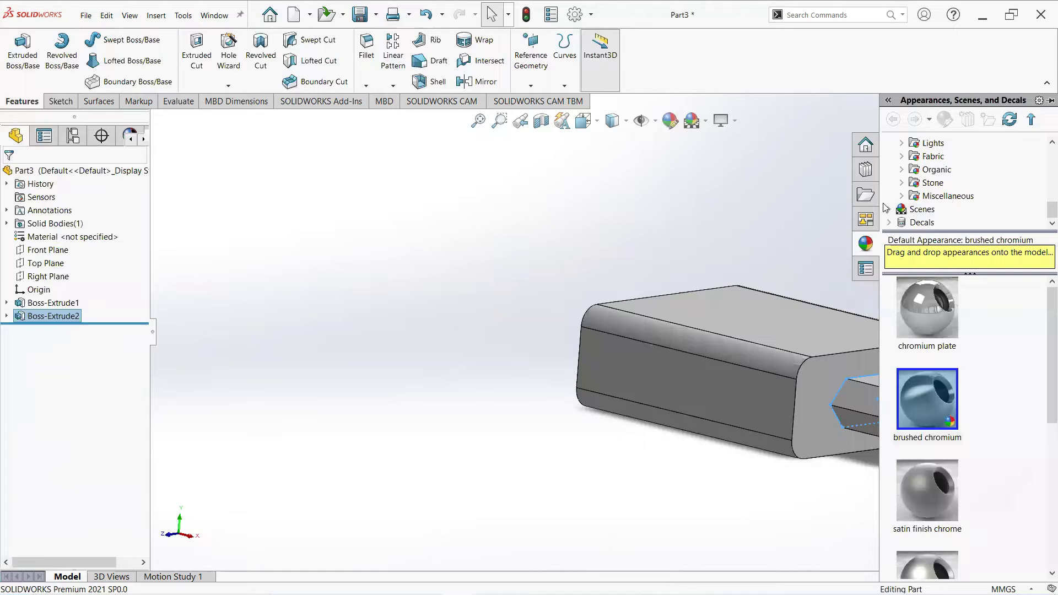
pyautogui.click(887, 211)
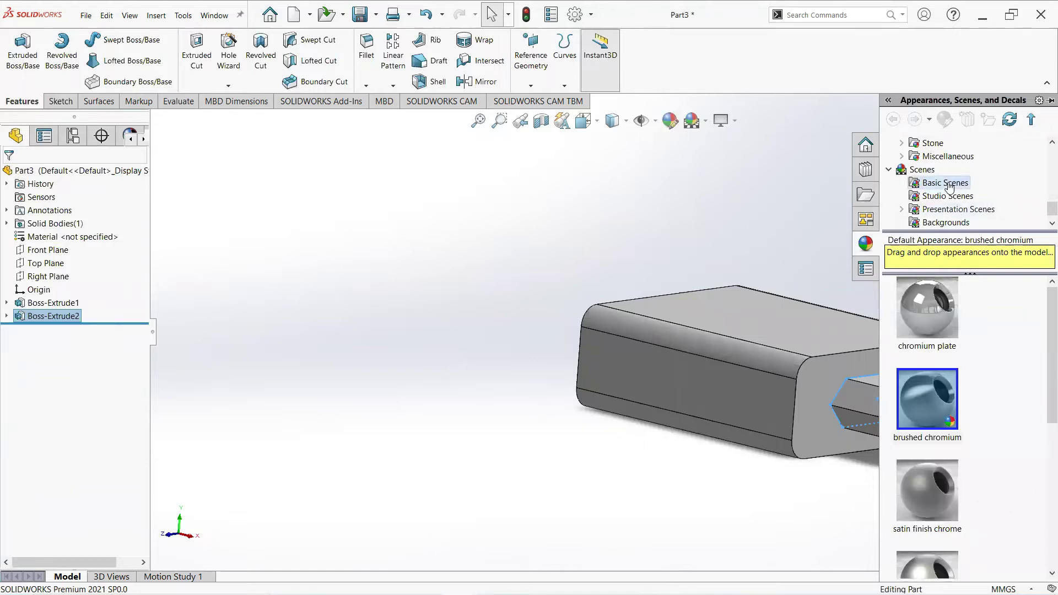
pyautogui.scroll(-8, 974, 404)
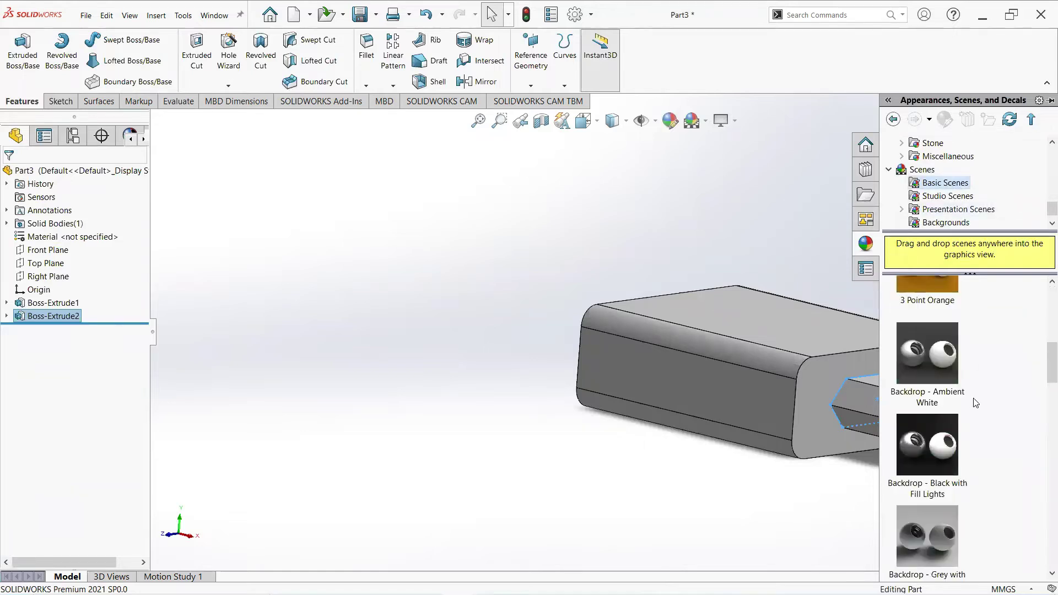
pyautogui.scroll(-10, 975, 403)
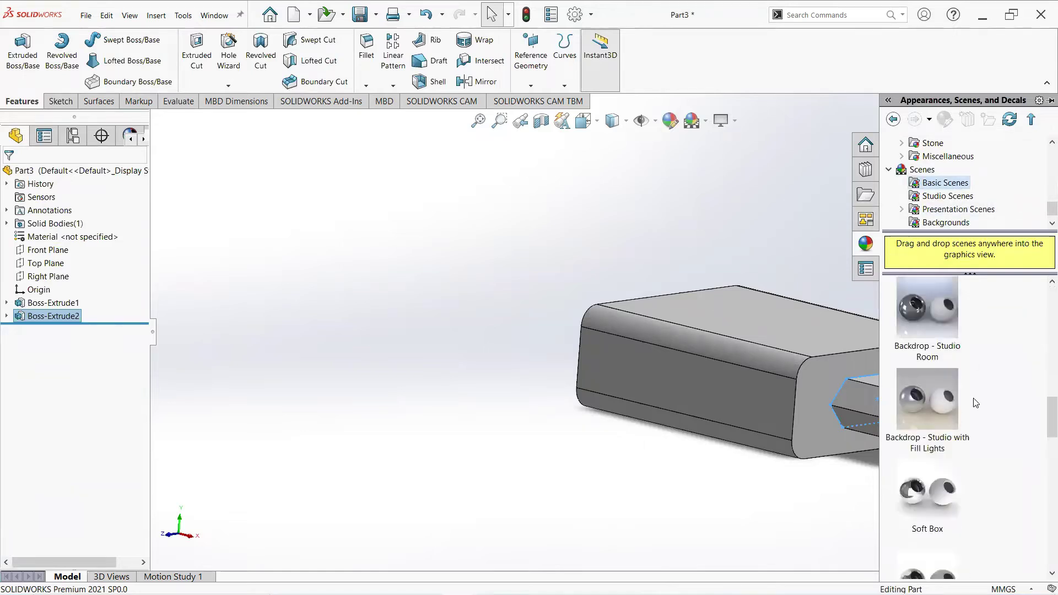
pyautogui.scroll(-5, 975, 403)
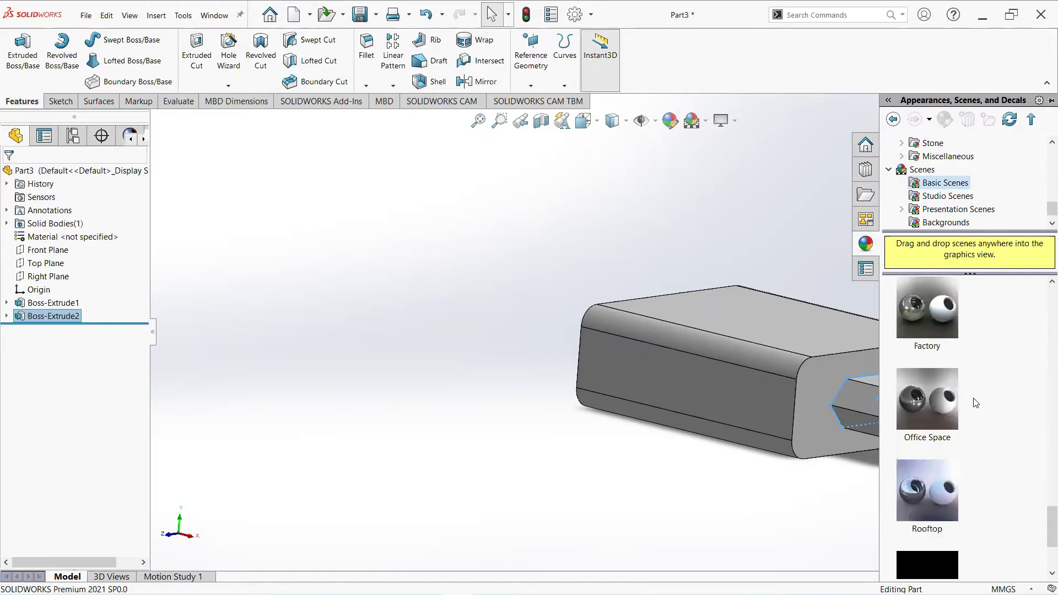
pyautogui.rightClick(928, 497)
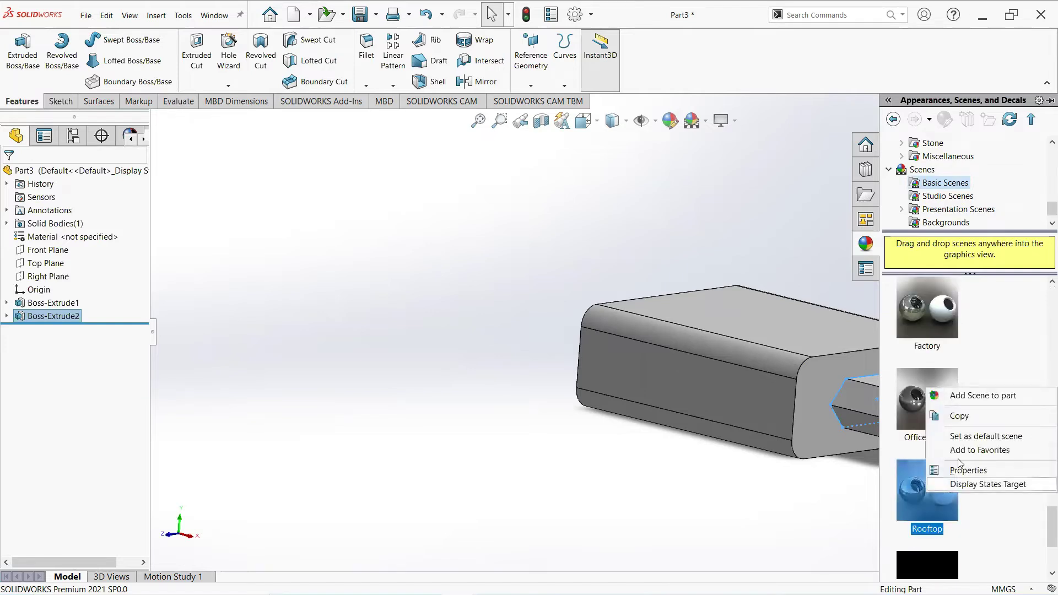
pyautogui.click(965, 396)
pyautogui.press('f')
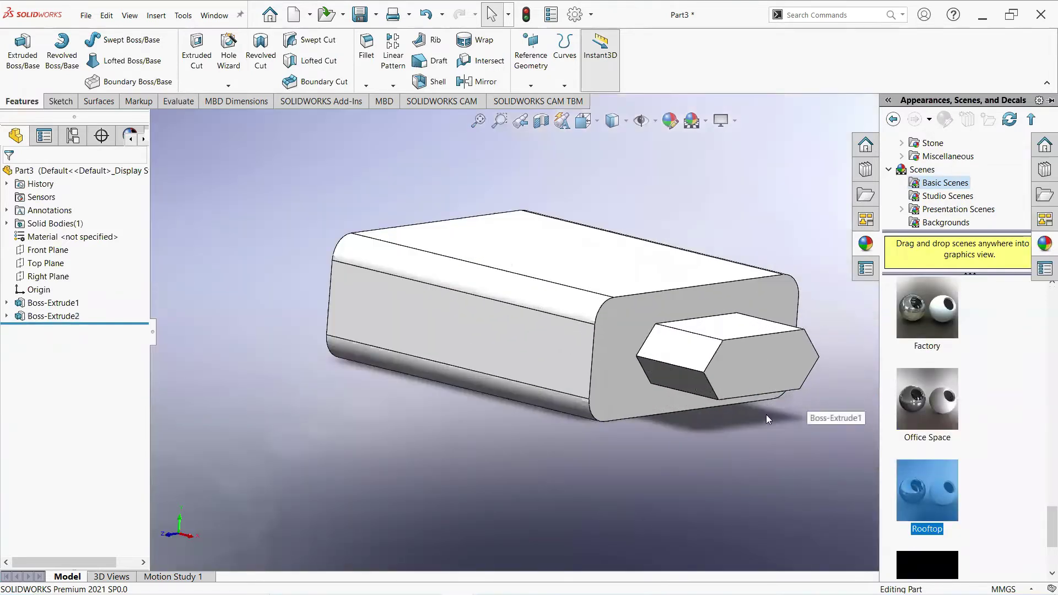
# Start a sketch on the hexagonal prong face with a vertical line from top edge to bottom edge.
pyautogui.click(752, 364)
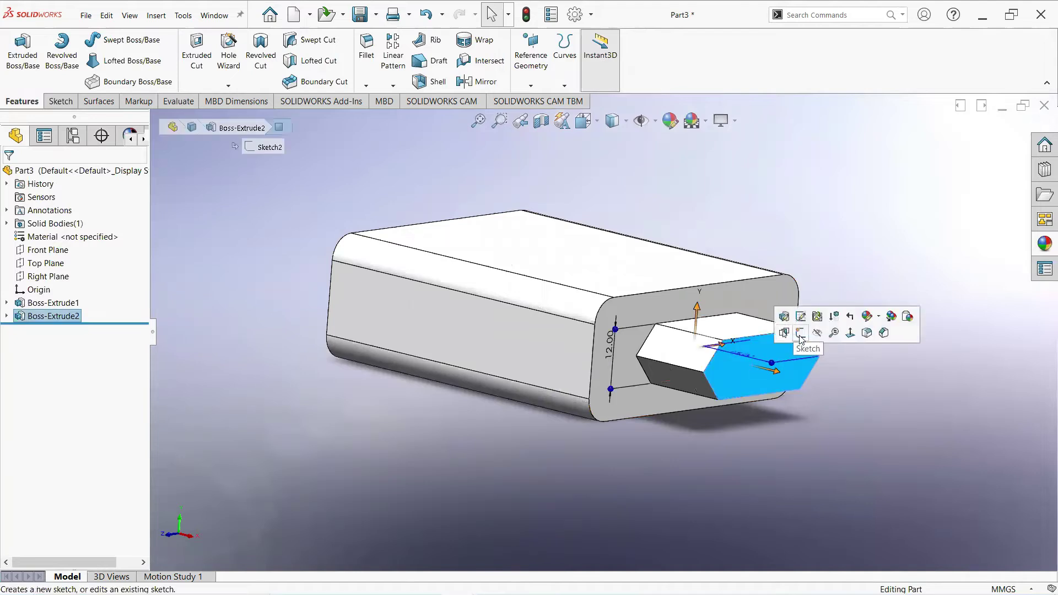
pyautogui.click(800, 334)
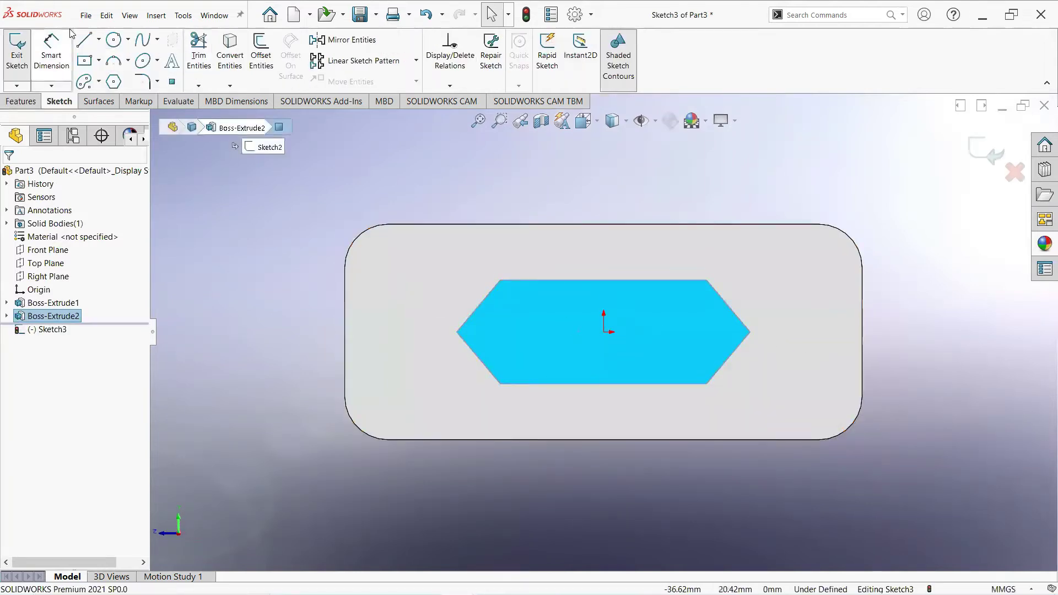
pyautogui.click(84, 40)
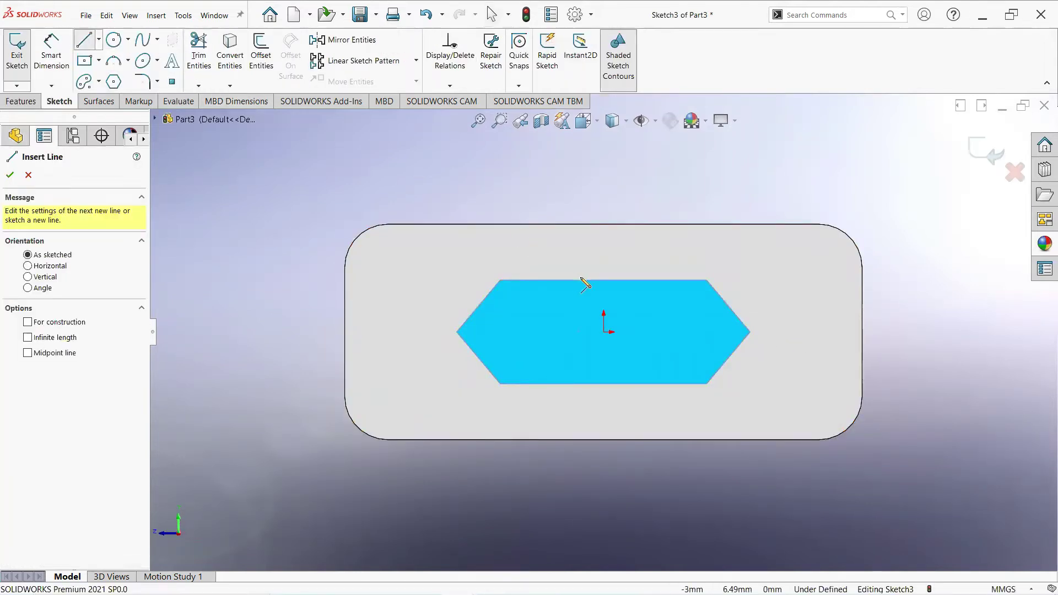
pyautogui.click(604, 280)
pyautogui.click(603, 384)
pyautogui.rightClick(603, 384)
pyautogui.click(638, 393)
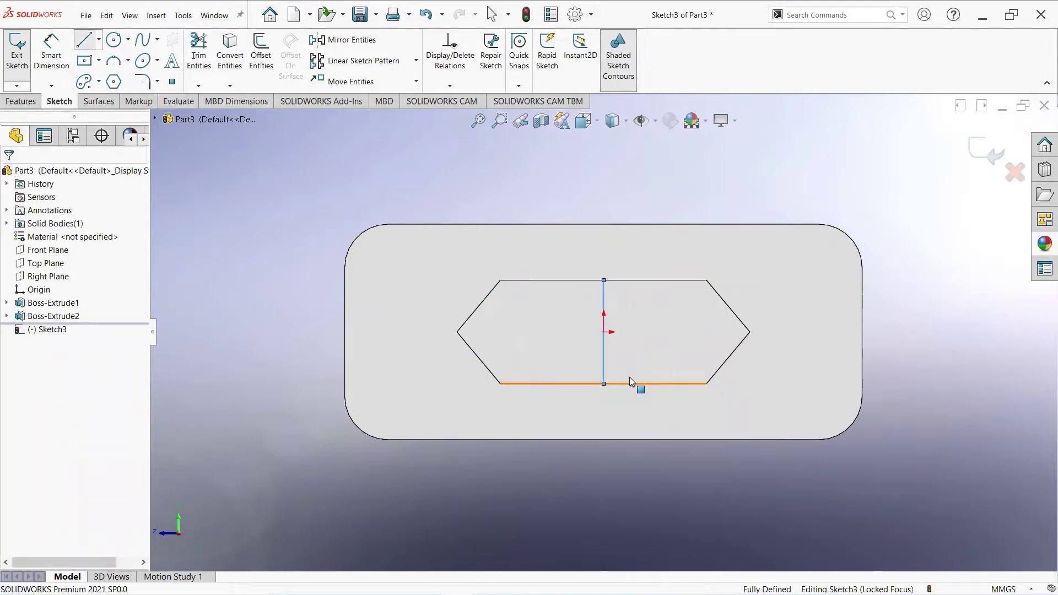
pyautogui.click(603, 352)
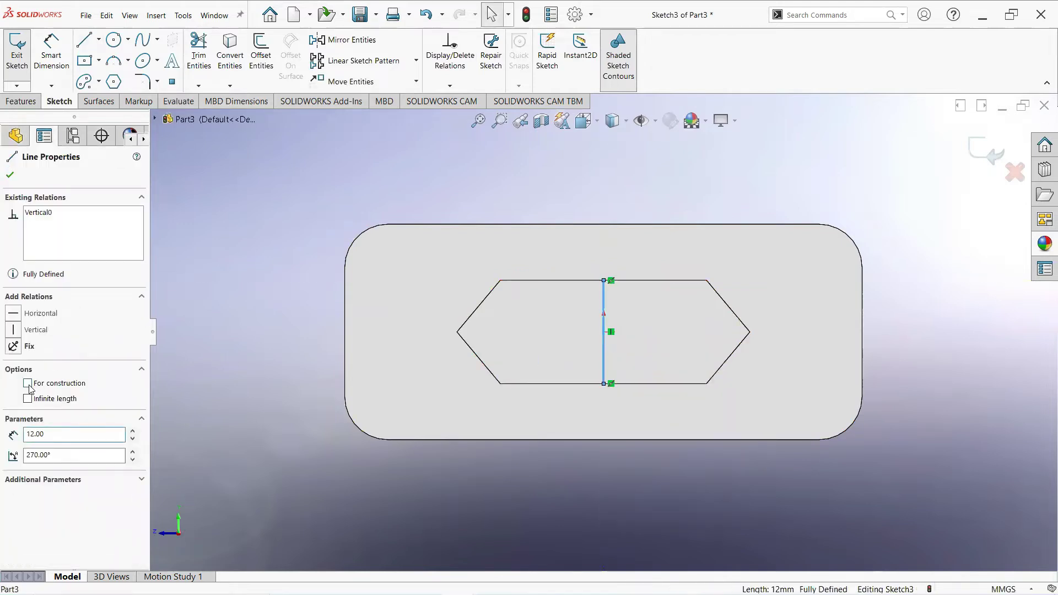
pyautogui.click(11, 175)
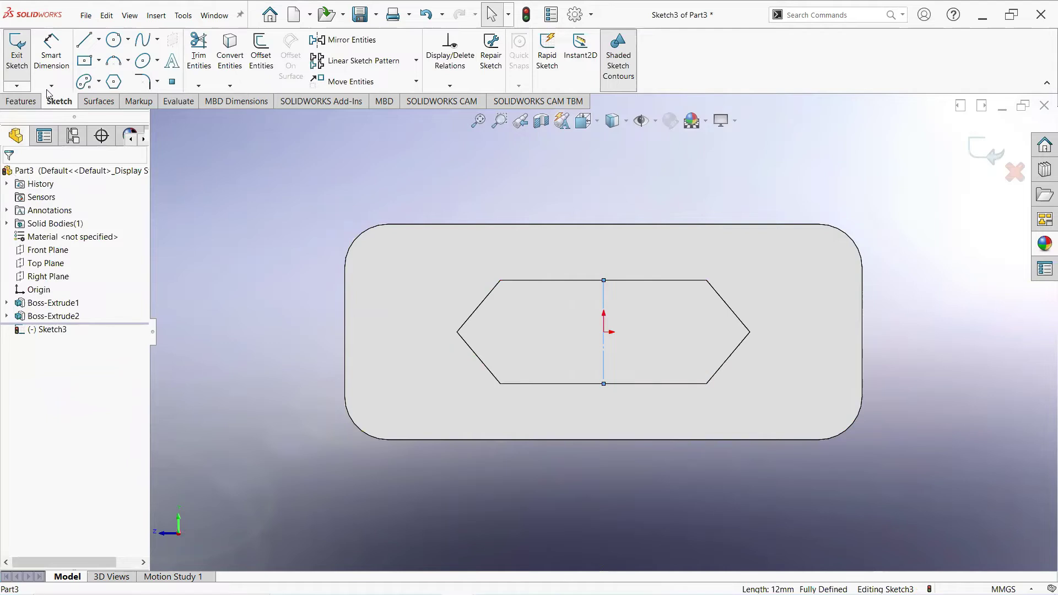
# Draw a short horizontal line leftward from the vertical line's midpoint.
pyautogui.click(84, 42)
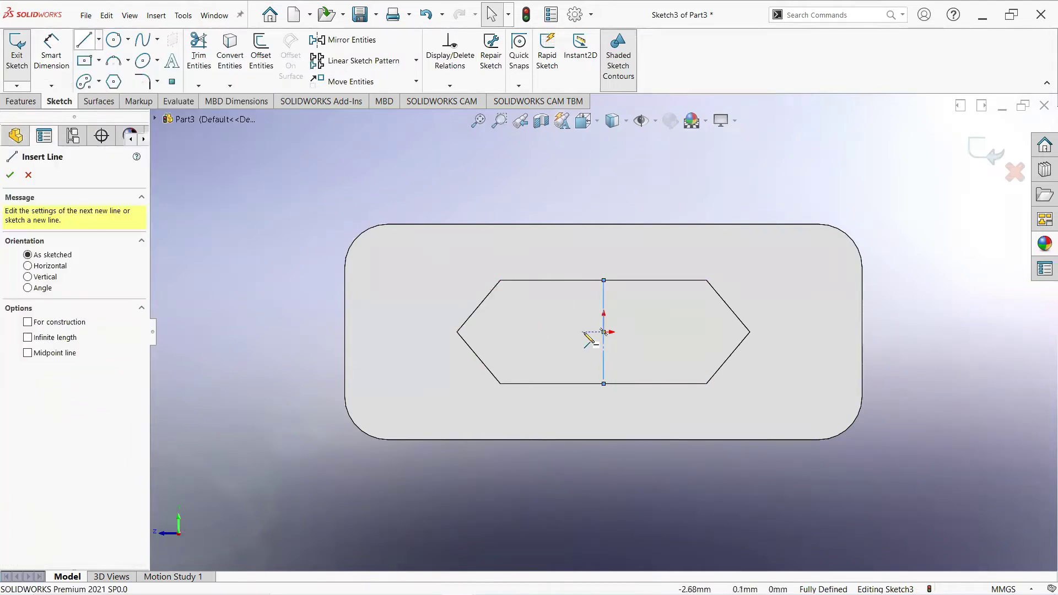
pyautogui.click(603, 332)
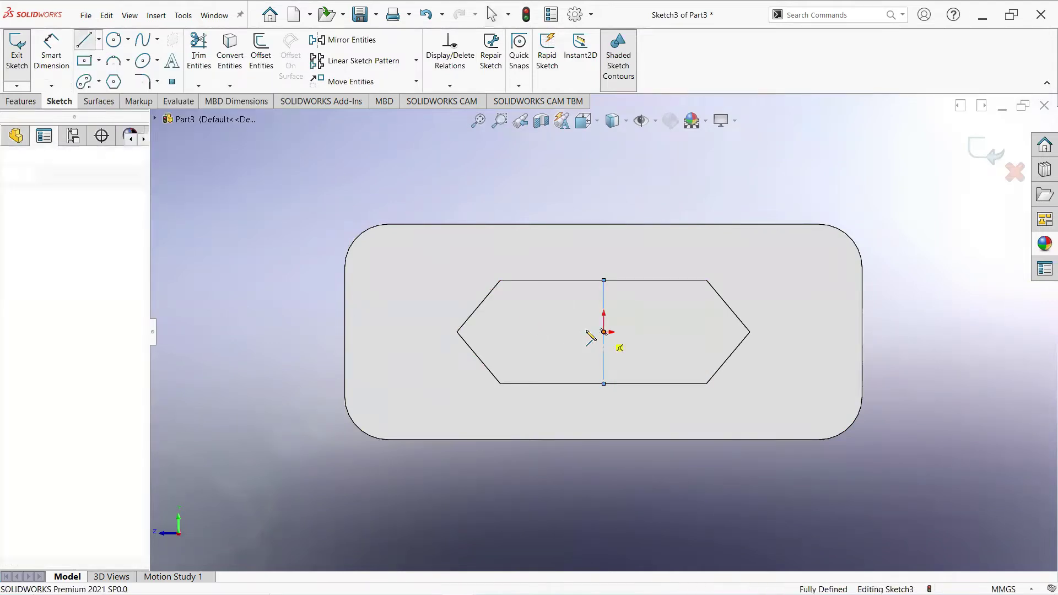
pyautogui.click(540, 332)
pyautogui.rightClick(542, 331)
pyautogui.click(576, 339)
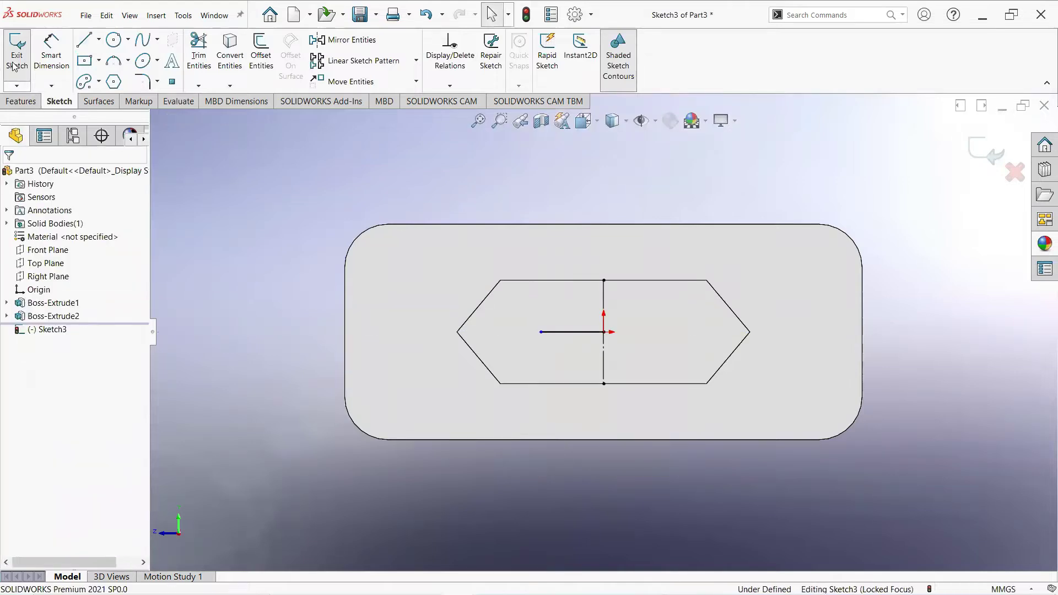
pyautogui.click(50, 54)
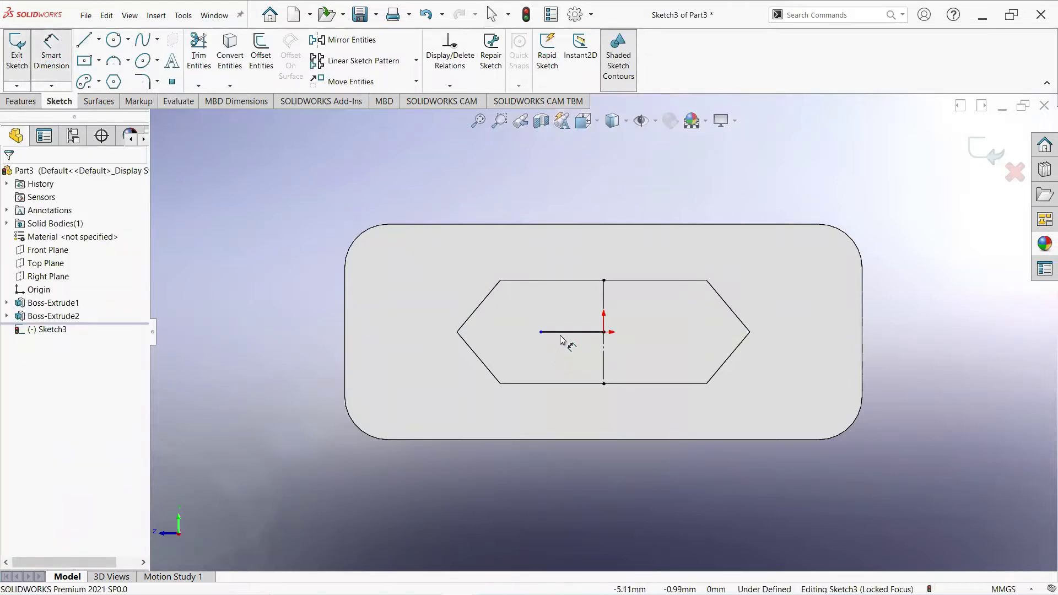
# Dimension the left horizontal line to 7.2 mm.
pyautogui.click(567, 331)
pyautogui.click(565, 267)
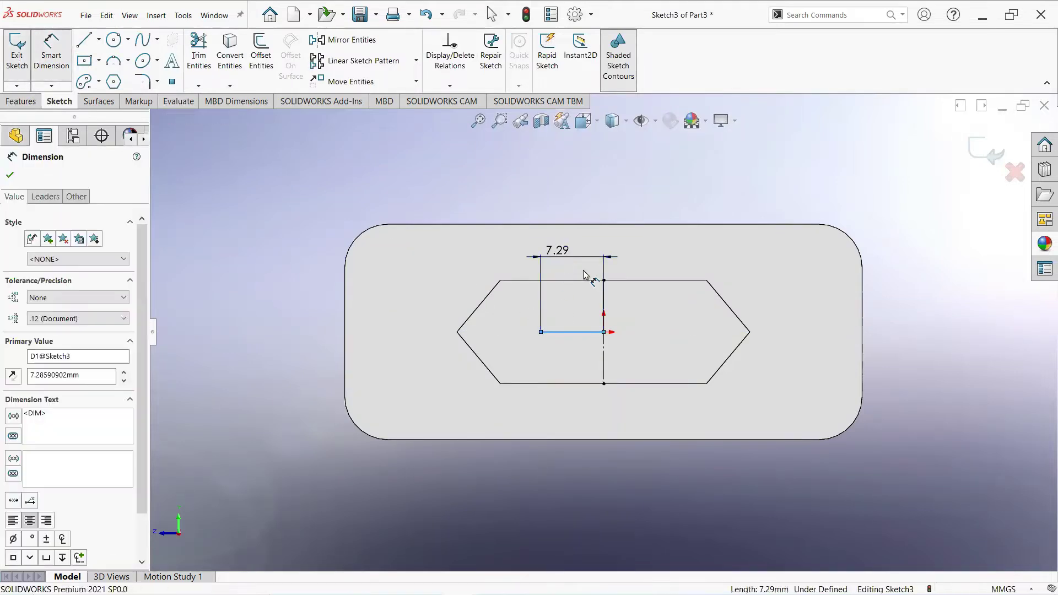
pyautogui.write('7')
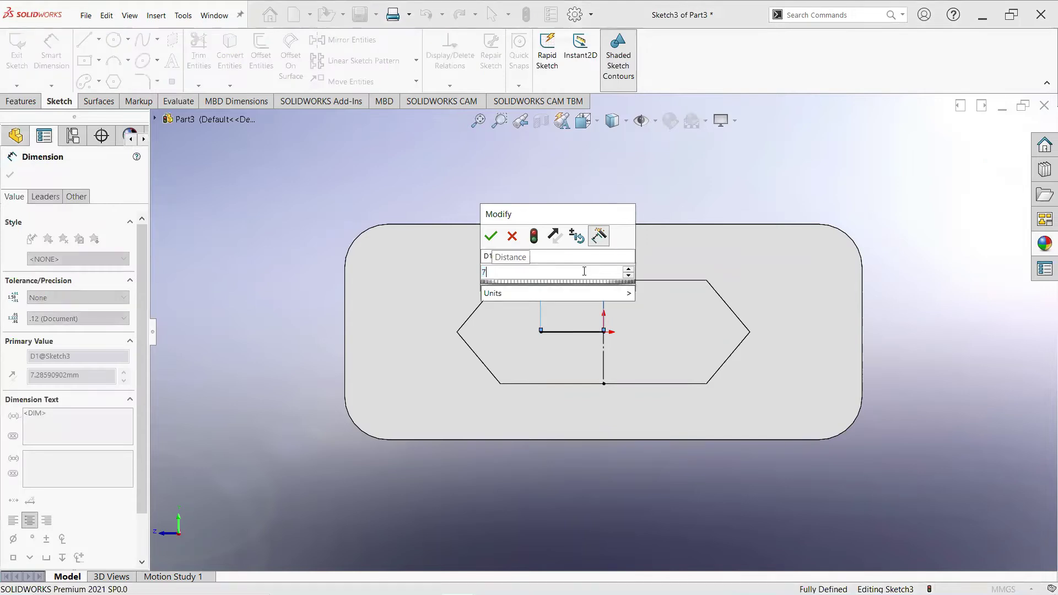
pyautogui.write('.2')
pyautogui.press('Return')
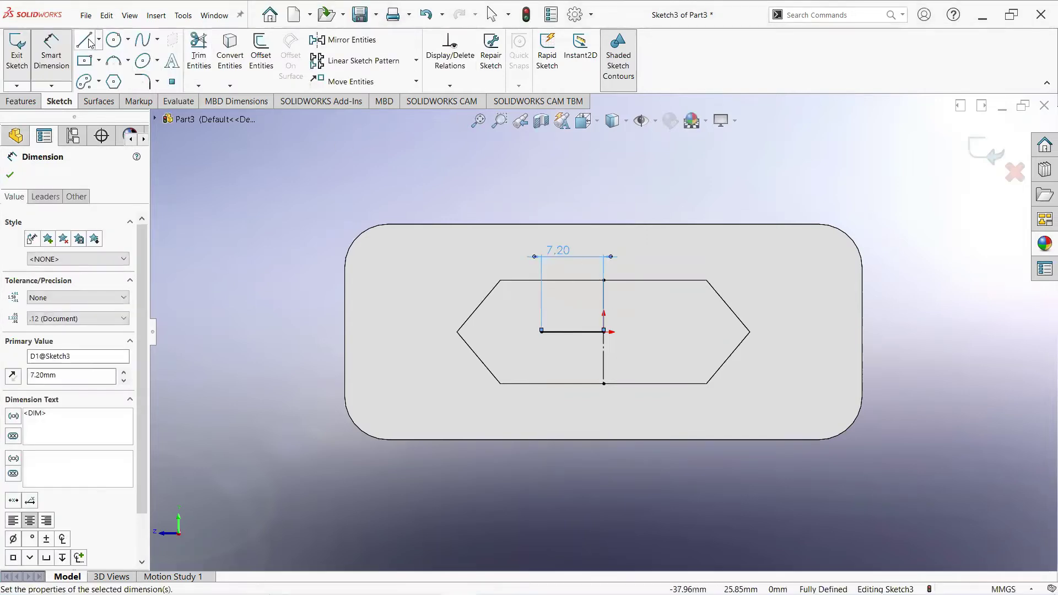
# Draw a horizontal line right from the centre point and dimension it 7.2 mm.
pyautogui.click(90, 43)
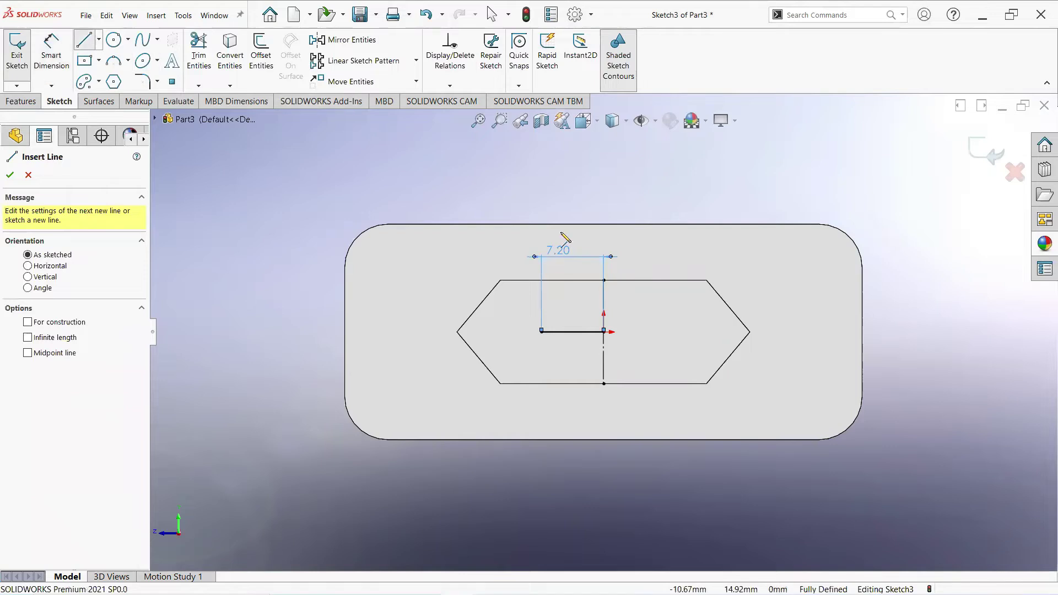
pyautogui.click(605, 332)
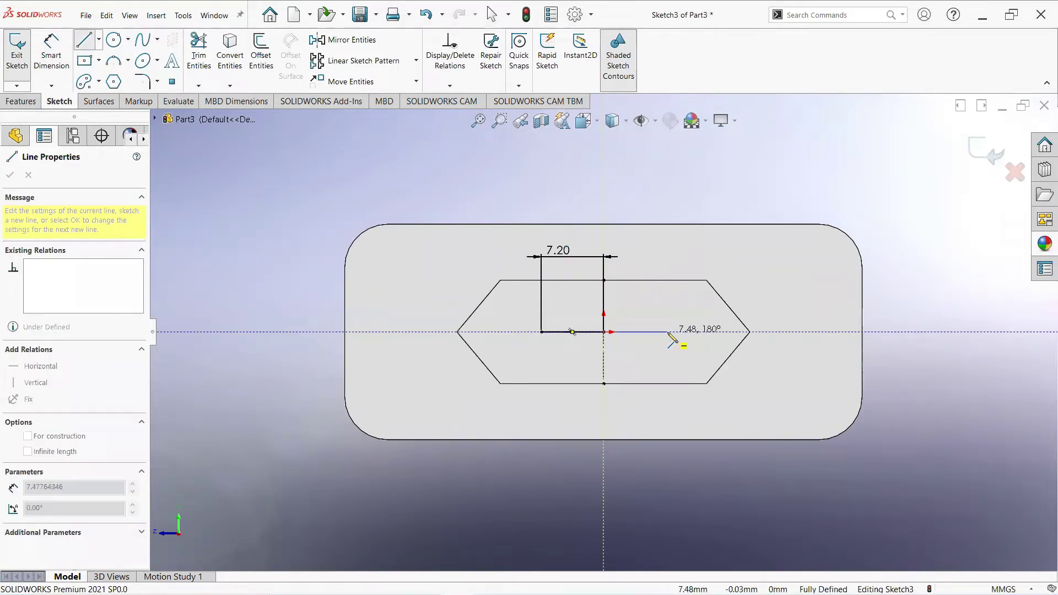
pyautogui.click(669, 332)
pyautogui.rightClick(670, 333)
pyautogui.click(717, 357)
pyautogui.press('Escape')
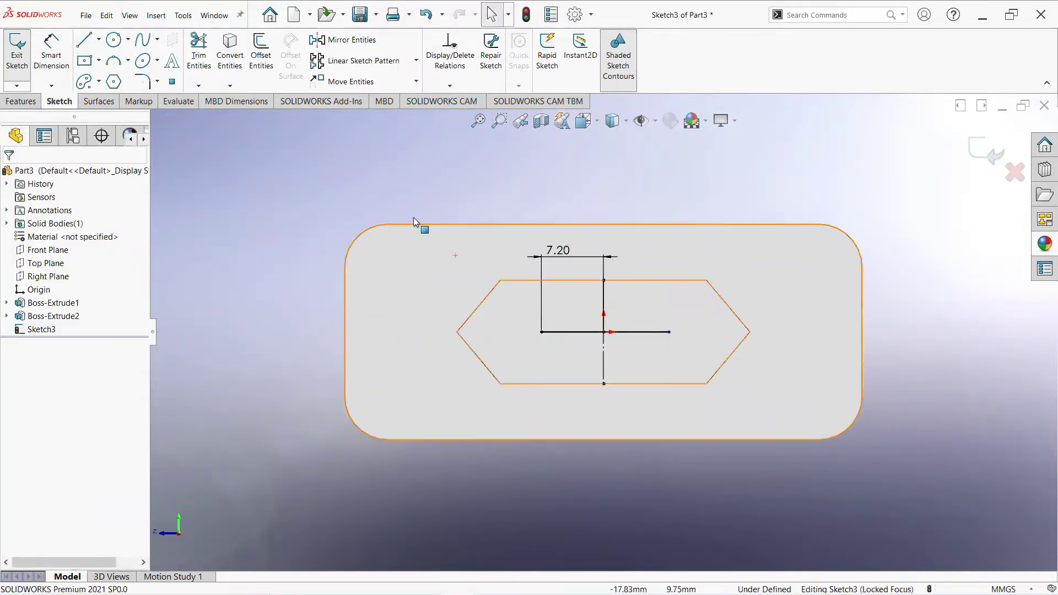
pyautogui.click(48, 51)
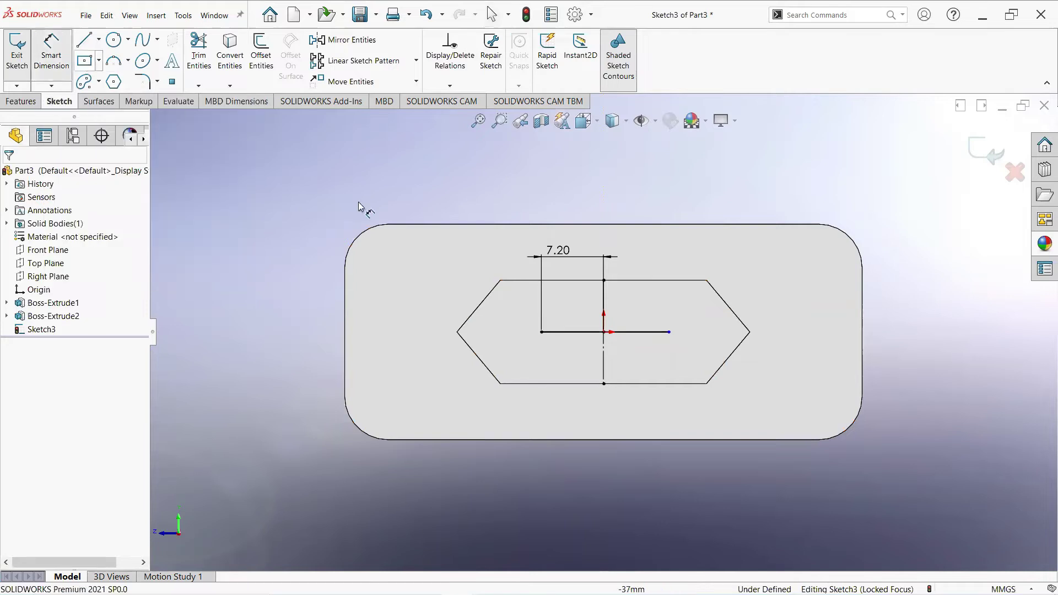
pyautogui.click(637, 332)
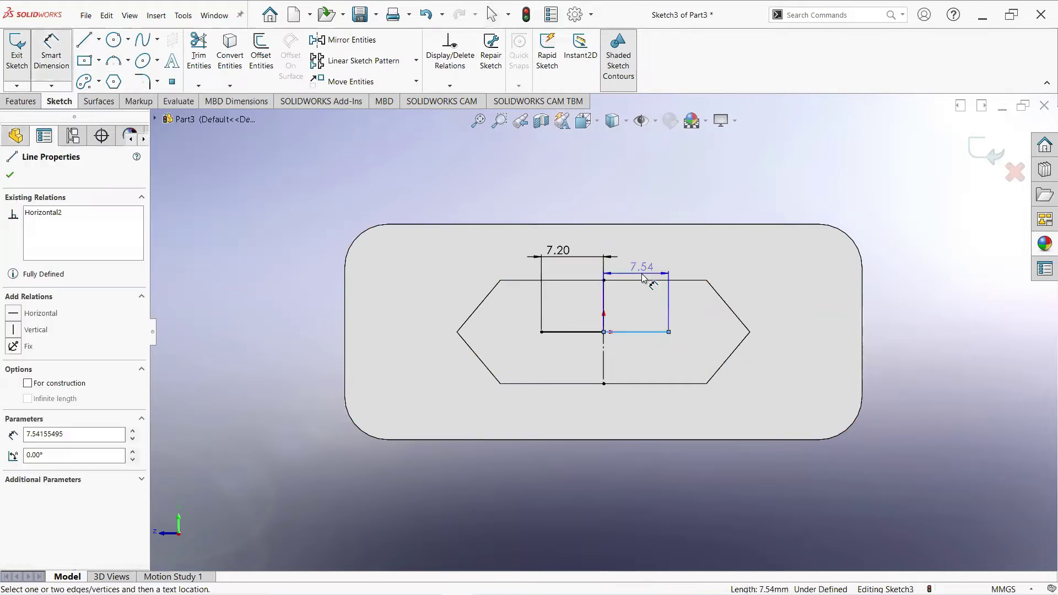
pyautogui.click(629, 292)
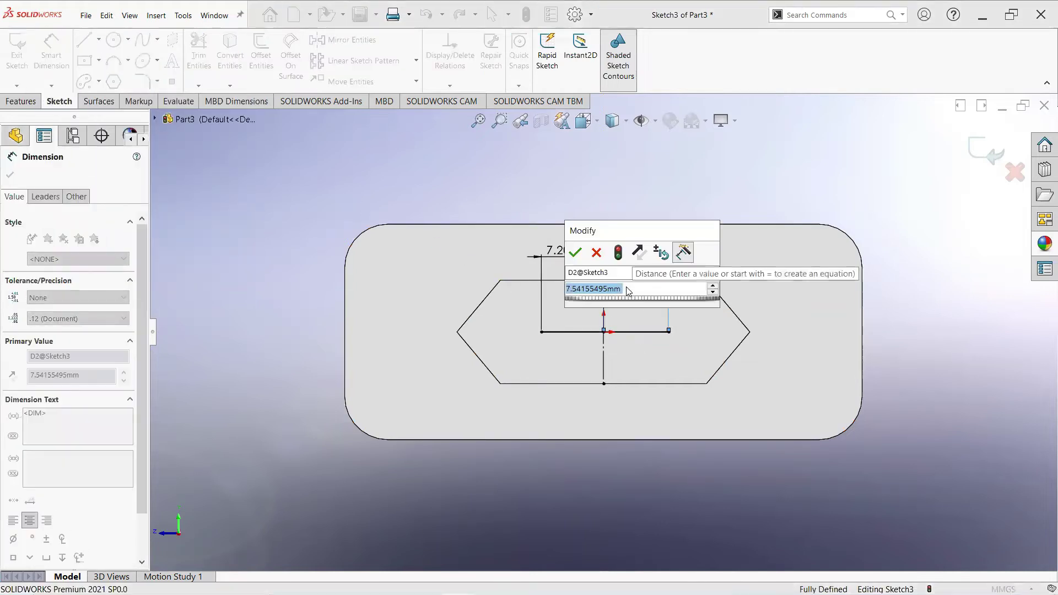
pyautogui.write('7.2')
pyautogui.press('Return')
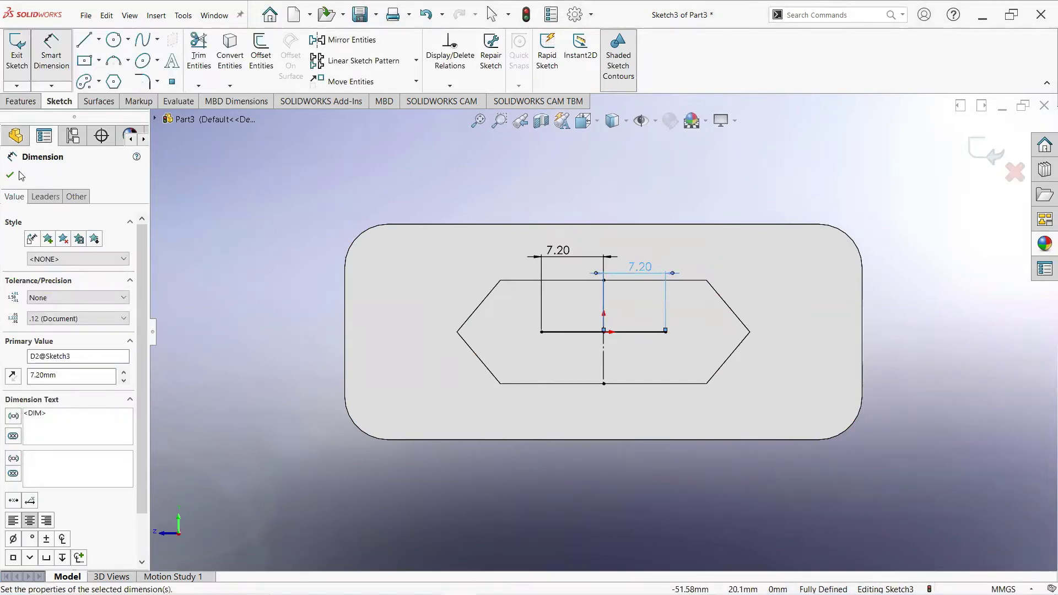
pyautogui.click(10, 175)
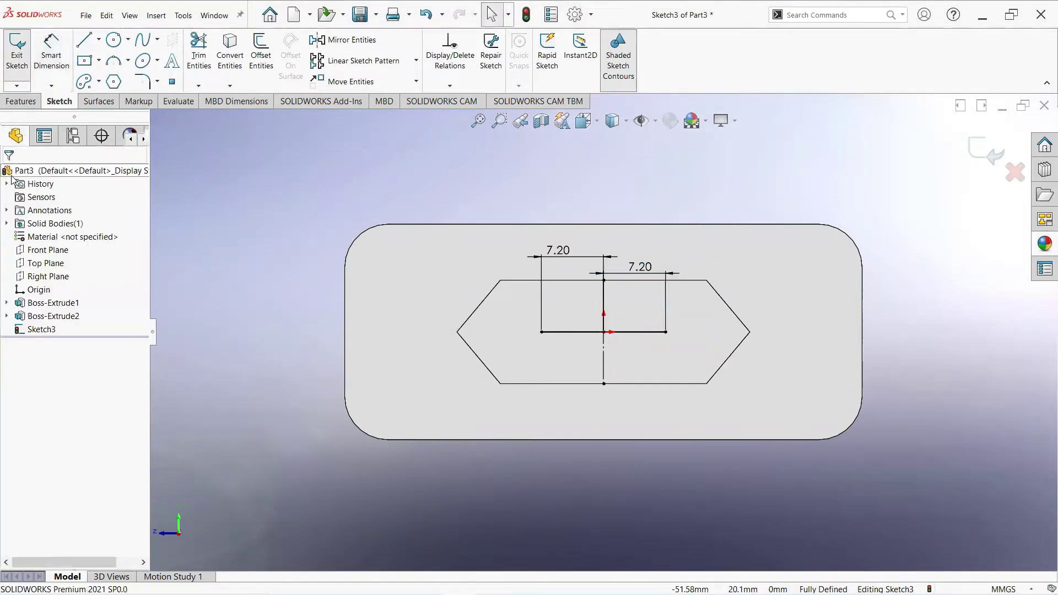
# Draw a circle centred on the outer end of each horizontal line.
pyautogui.click(113, 40)
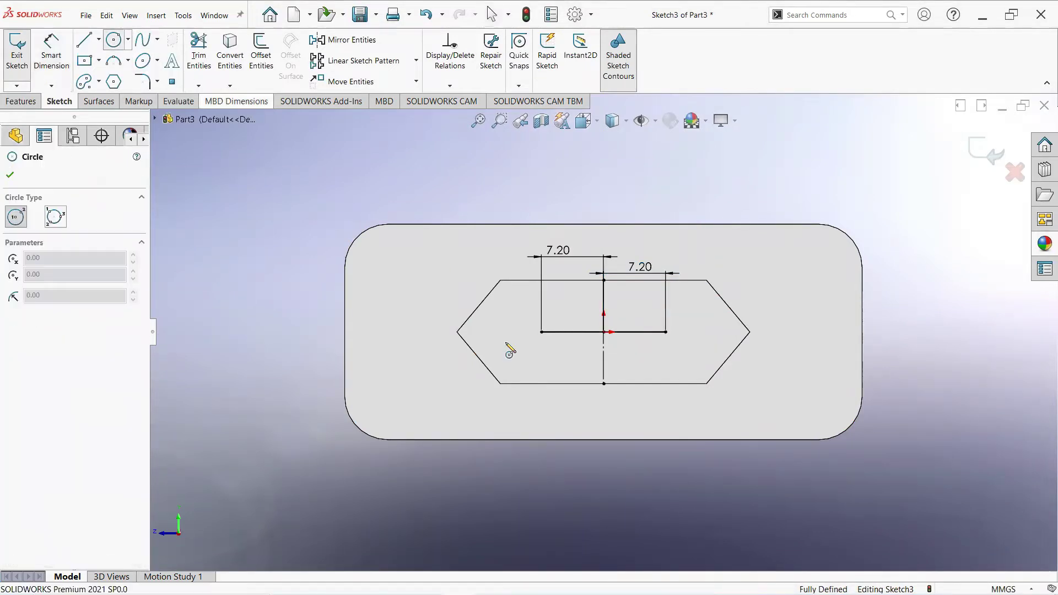
pyautogui.click(541, 332)
pyautogui.click(559, 331)
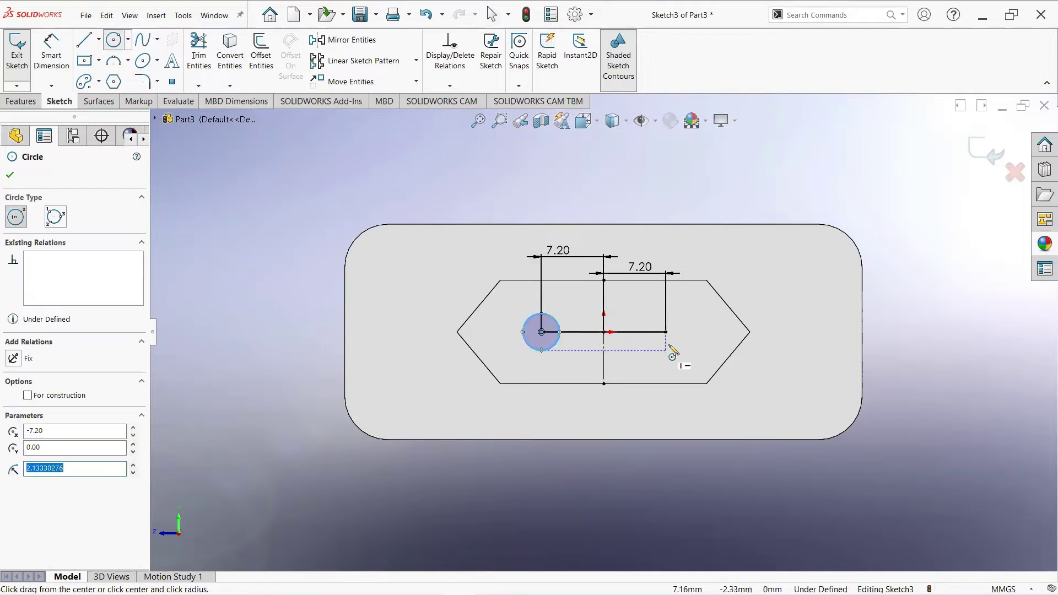
pyautogui.click(666, 332)
pyautogui.click(686, 331)
pyautogui.rightClick(686, 331)
pyautogui.click(711, 329)
# Dimension both circles to Ø3.8 mm, fully defining Sketch3.
pyautogui.click(53, 57)
pyautogui.click(529, 319)
pyautogui.click(520, 395)
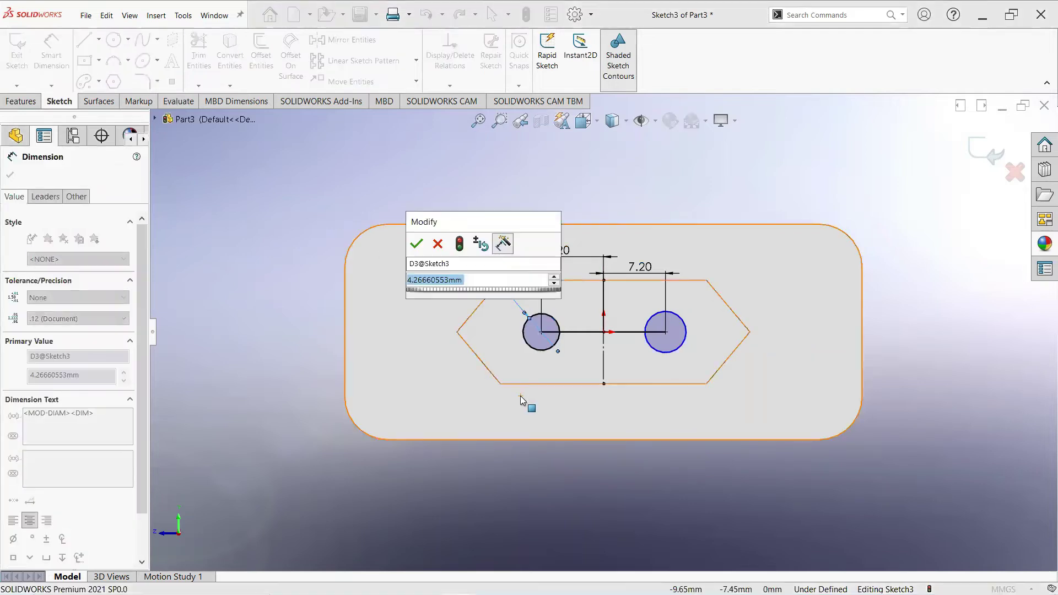
pyautogui.write('3.8')
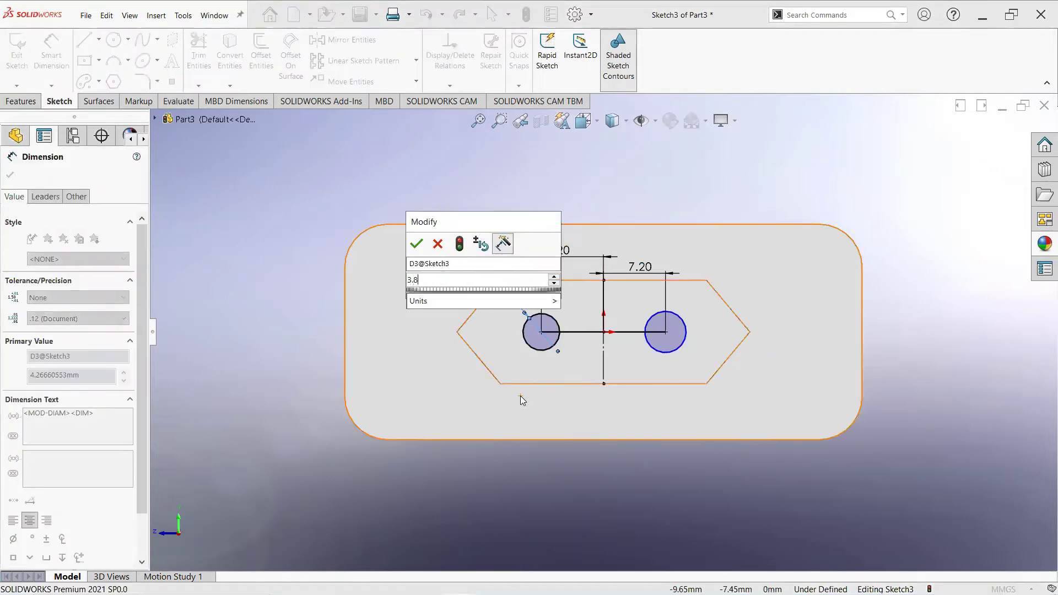
pyautogui.press('Return')
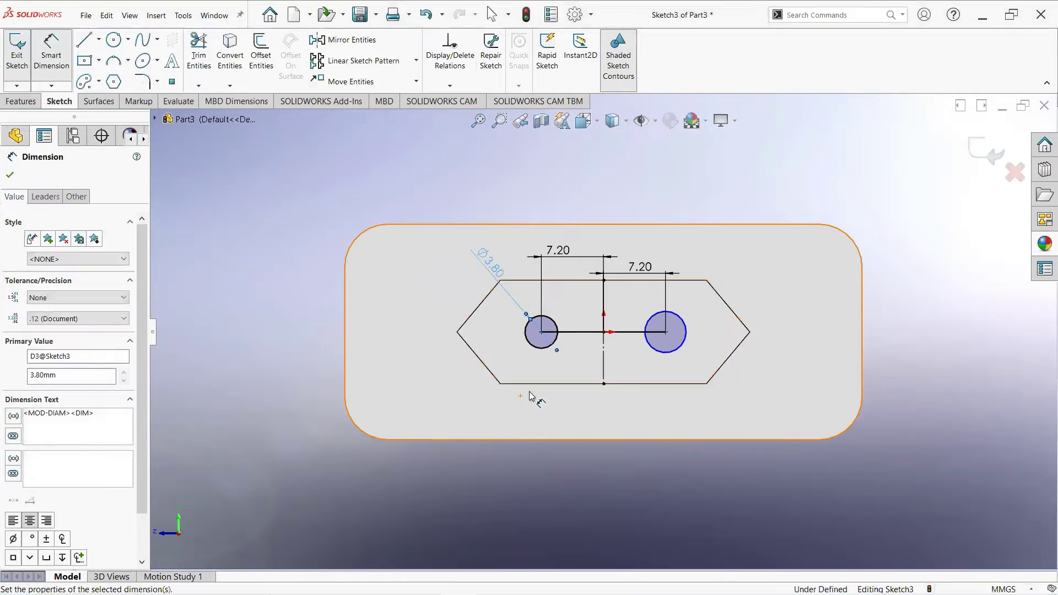
pyautogui.click(683, 323)
pyautogui.click(710, 299)
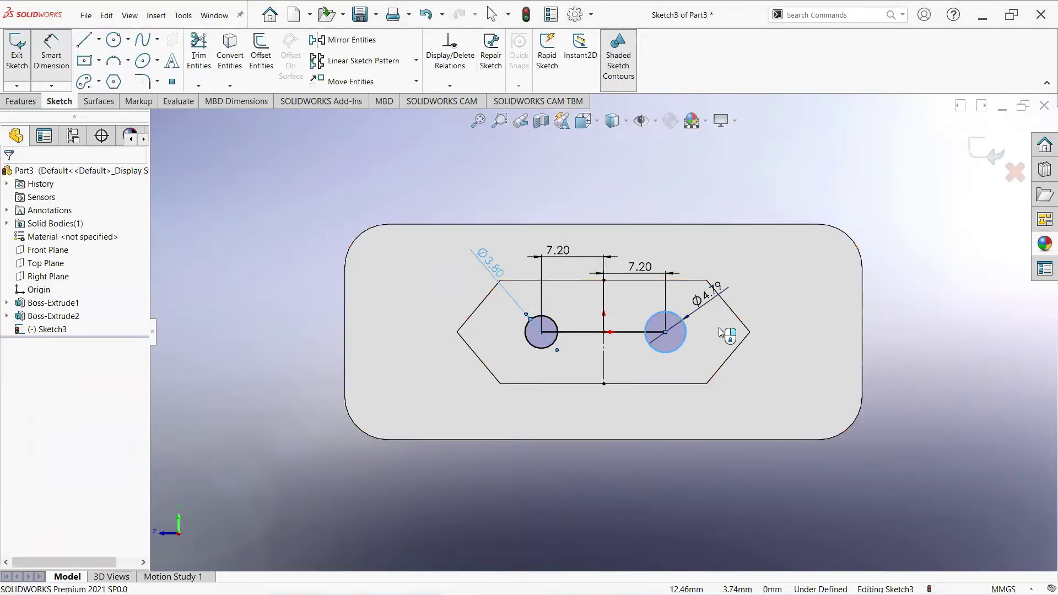
pyautogui.write('3')
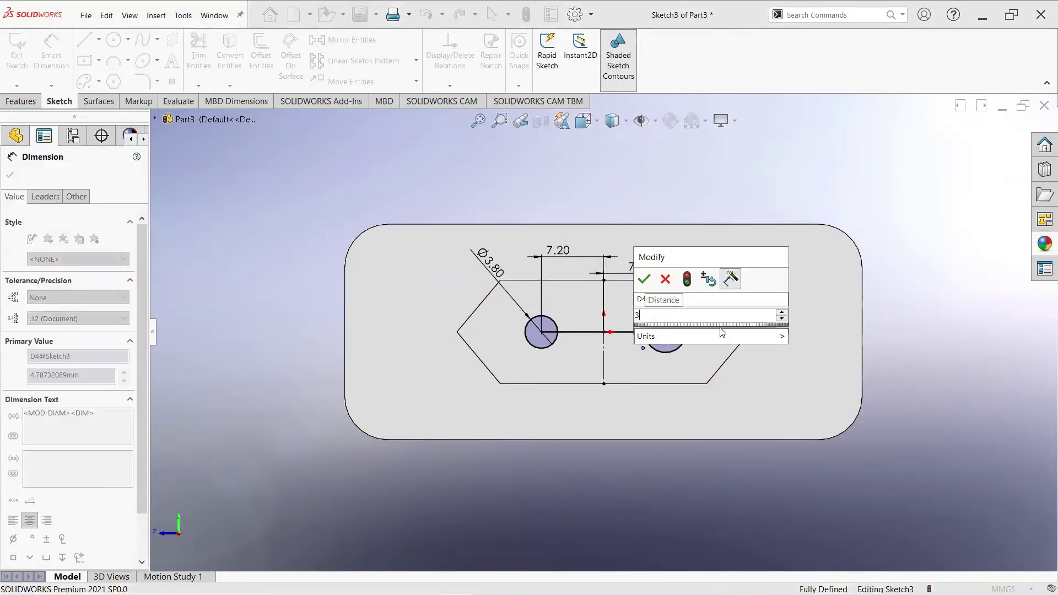
pyautogui.write('.8')
pyautogui.press('Return')
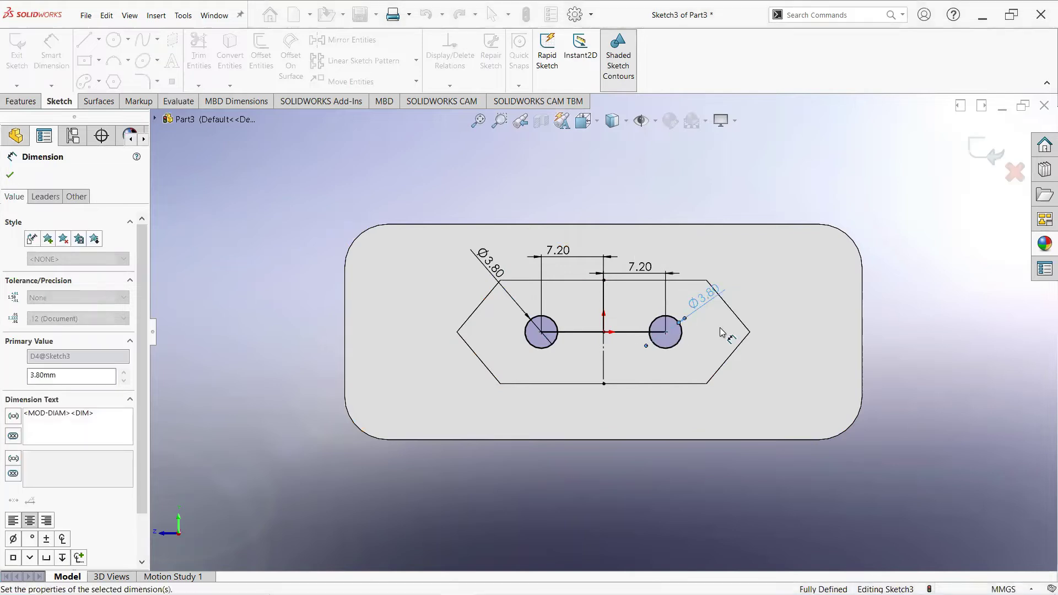
pyautogui.click(11, 175)
pyautogui.moveTo(288, 192); pyautogui.dragTo(562, 188, button='middle')
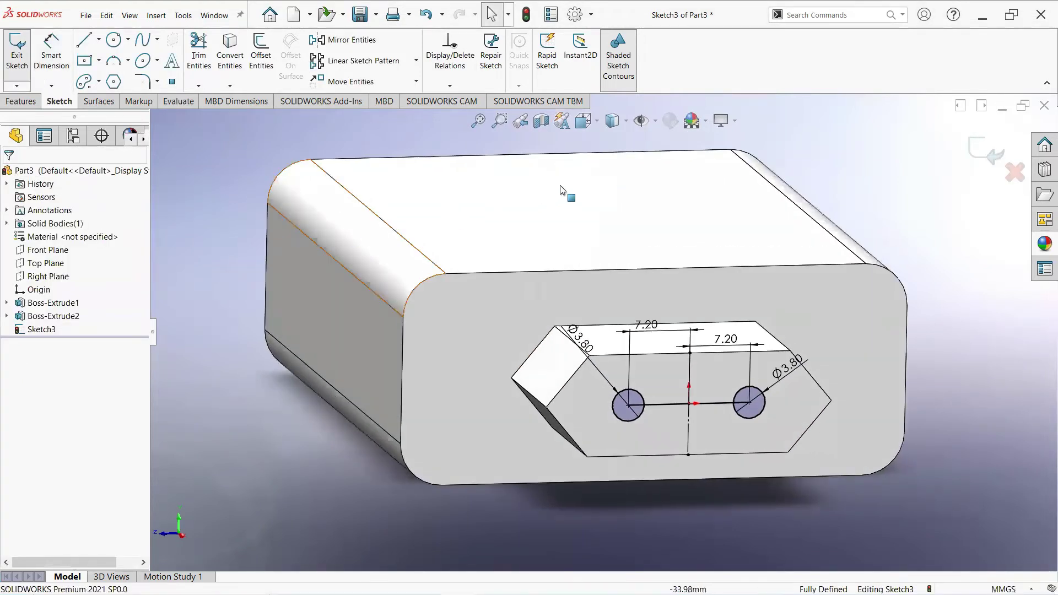
pyautogui.click(22, 102)
pyautogui.click(27, 66)
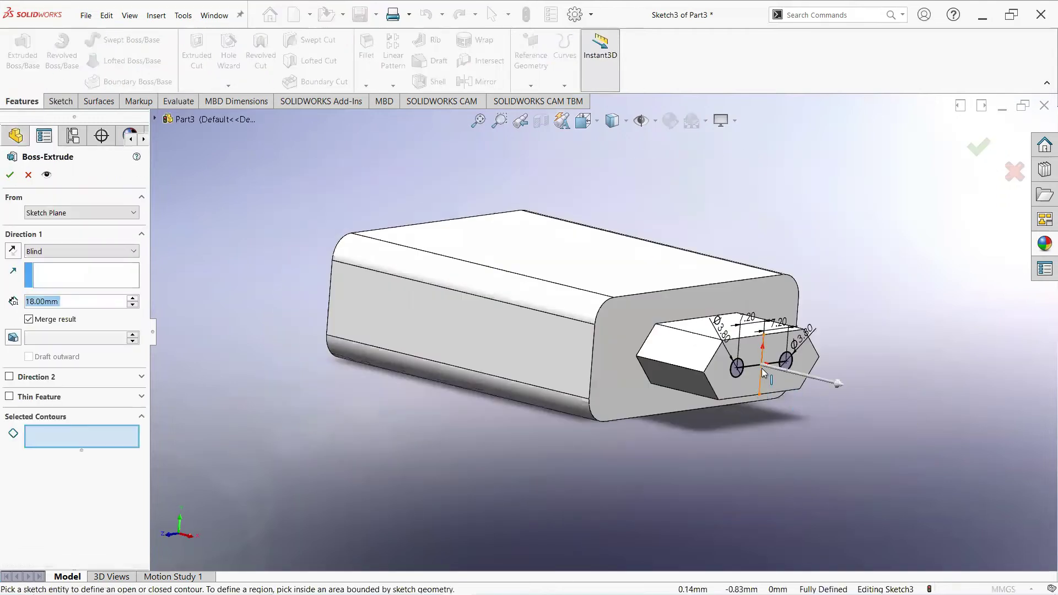
# Extrude both Ø3.8 mm circles 18 mm Blind into two cylindrical pins.
pyautogui.scroll(-4, 762, 368)
pyautogui.scroll(-2, 663, 361)
pyautogui.click(581, 331)
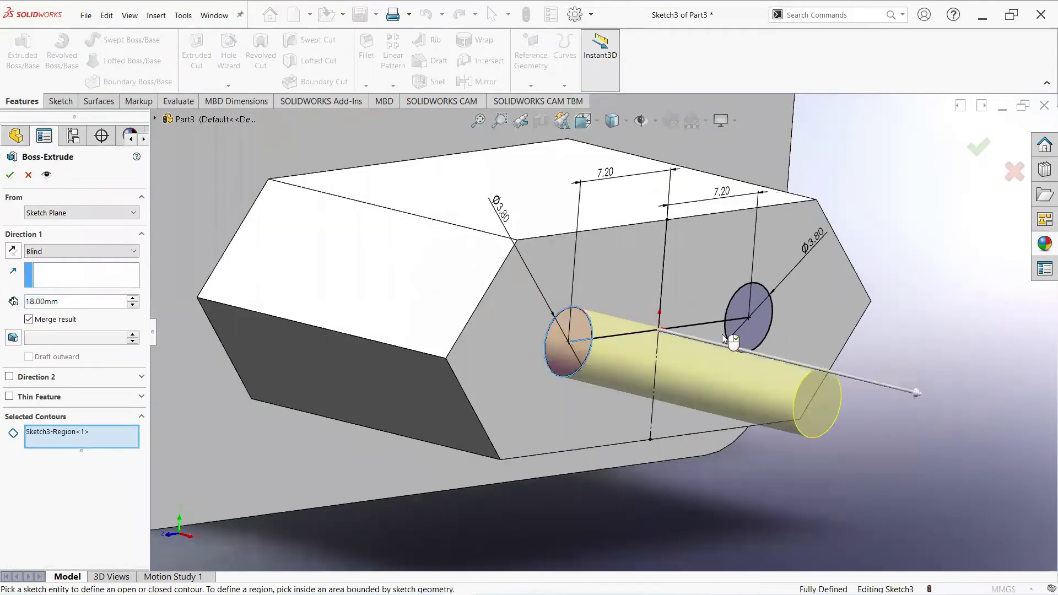
pyautogui.click(761, 308)
pyautogui.scroll(6, 762, 303)
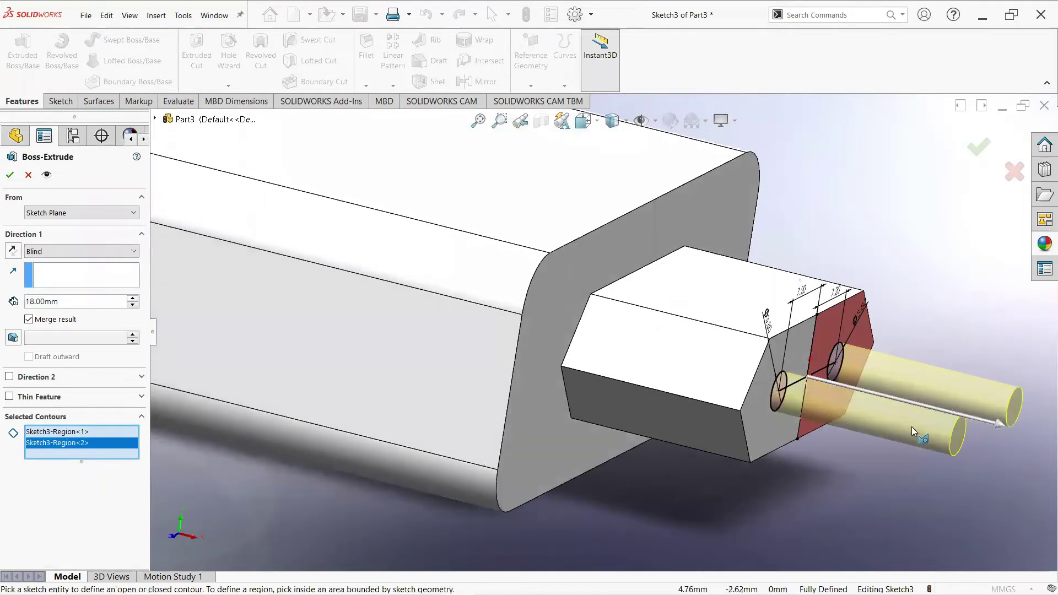
pyautogui.moveTo(909, 425); pyautogui.dragTo(920, 390, button='middle')
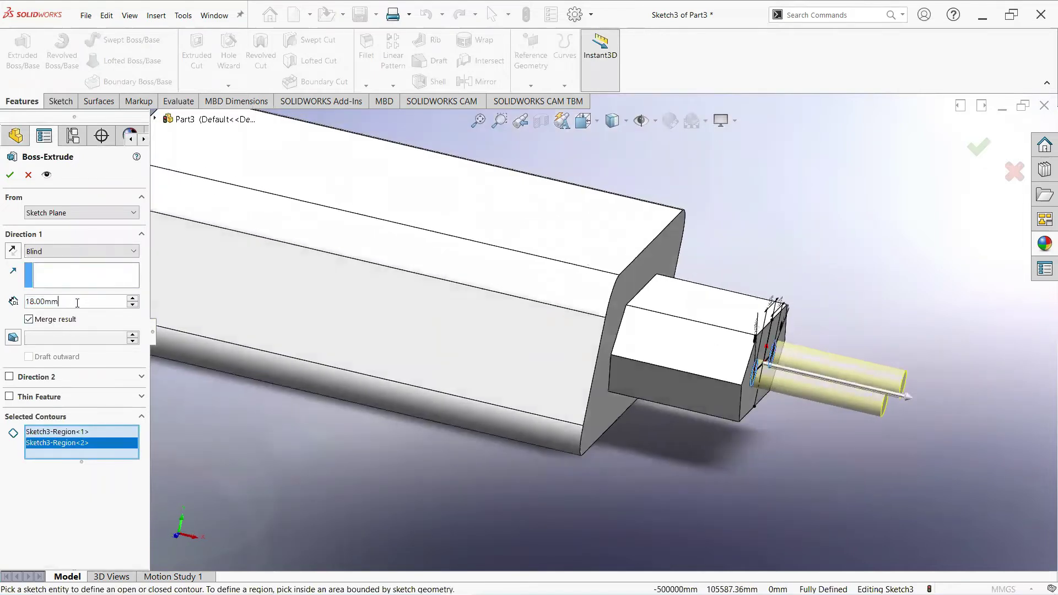
pyautogui.click(8, 174)
# Start a new sketch on a pin's end face.
pyautogui.moveTo(869, 421); pyautogui.dragTo(689, 412, button='middle')
pyautogui.scroll(-5, 641, 412)
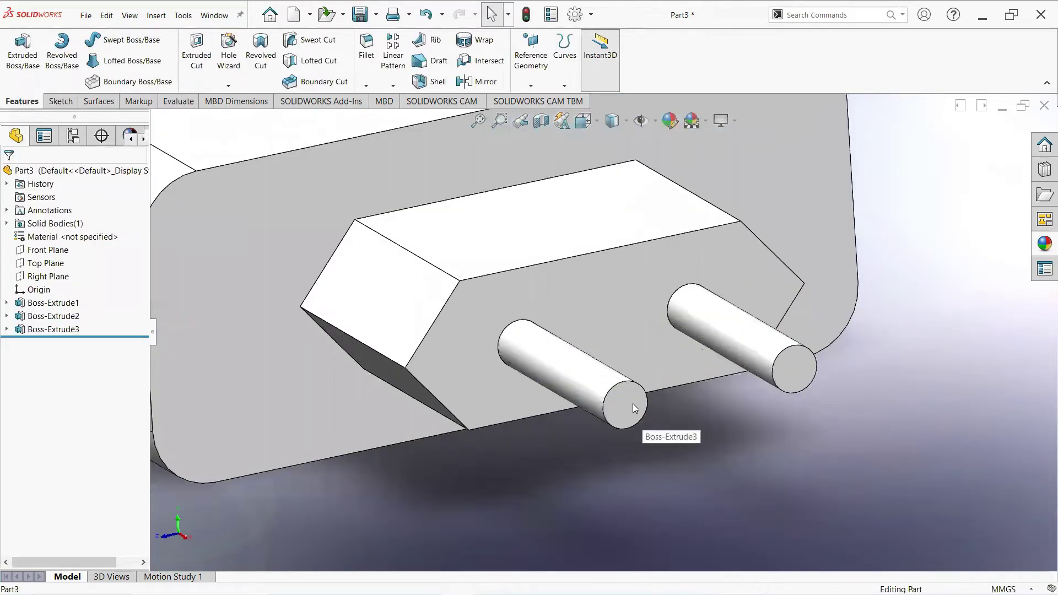
pyautogui.click(633, 406)
pyautogui.click(619, 379)
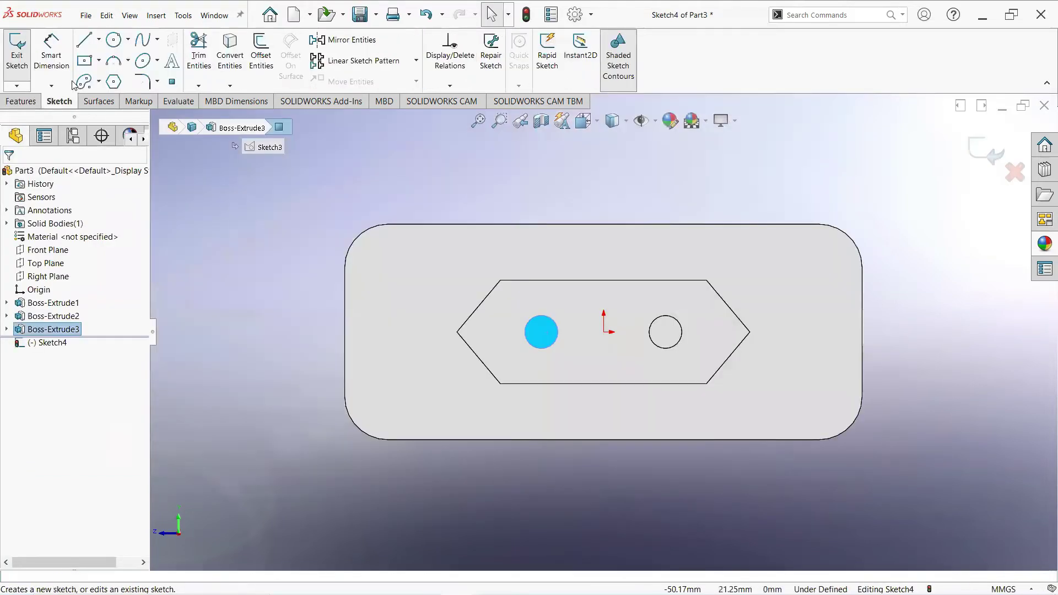
# Draw a circle centred on each pin end.
pyautogui.click(113, 42)
pyautogui.scroll(-3, 550, 364)
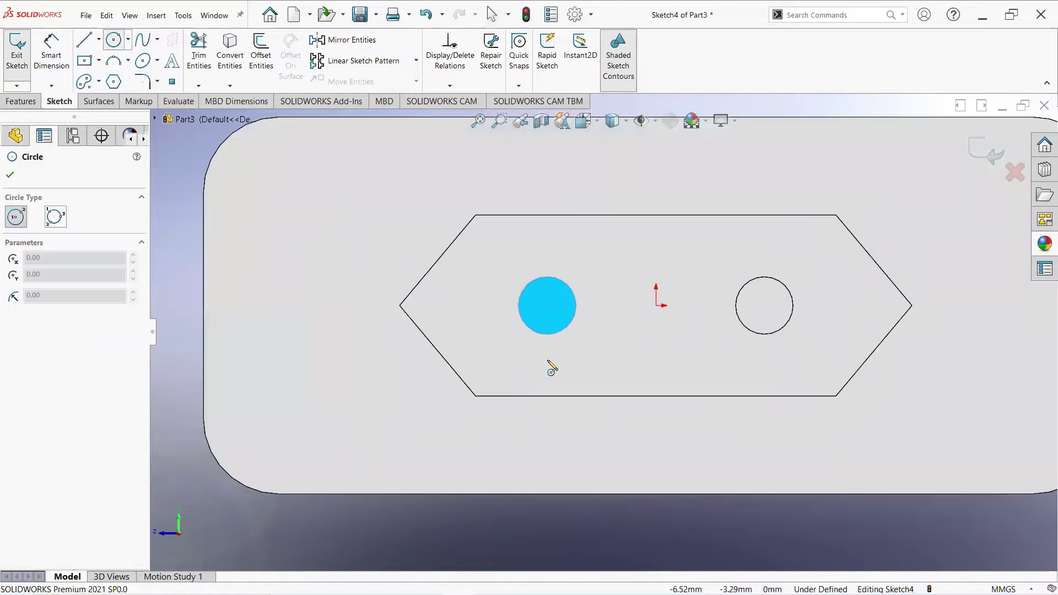
pyautogui.click(548, 305)
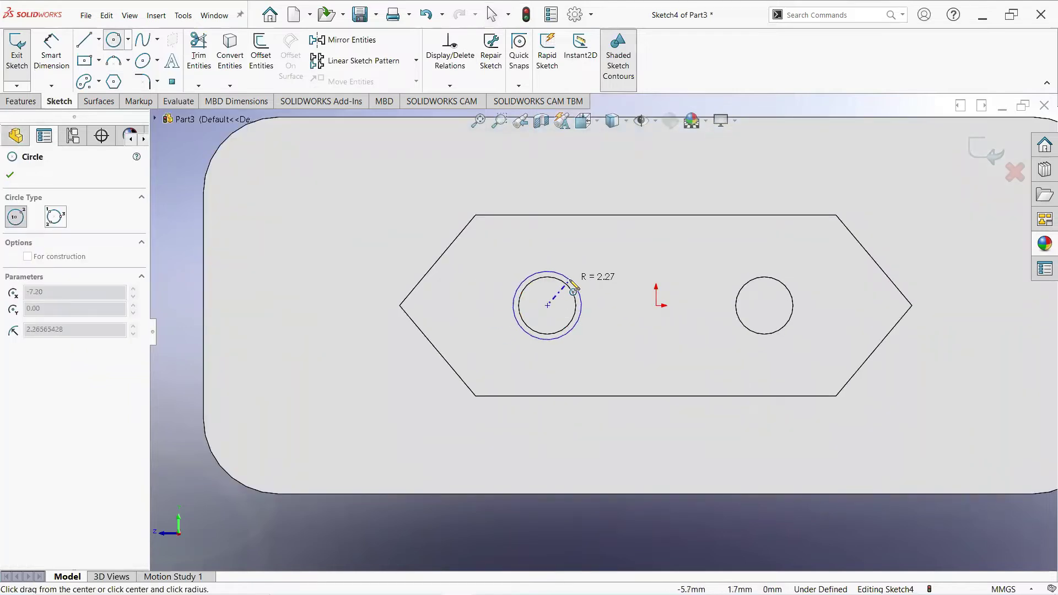
pyautogui.click(572, 286)
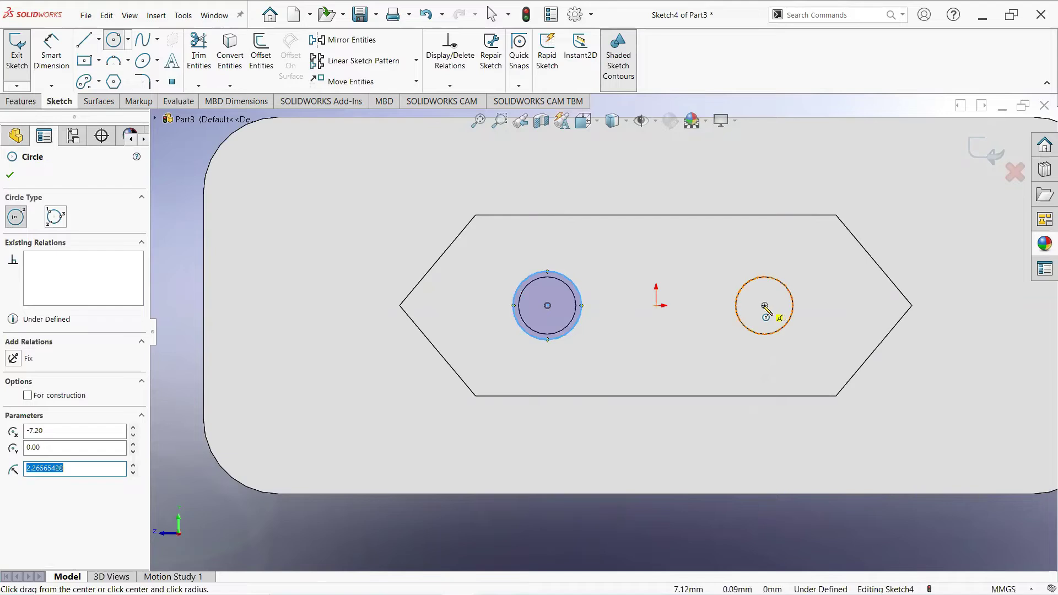
pyautogui.click(764, 306)
pyautogui.click(789, 286)
pyautogui.rightClick(789, 286)
pyautogui.click(802, 286)
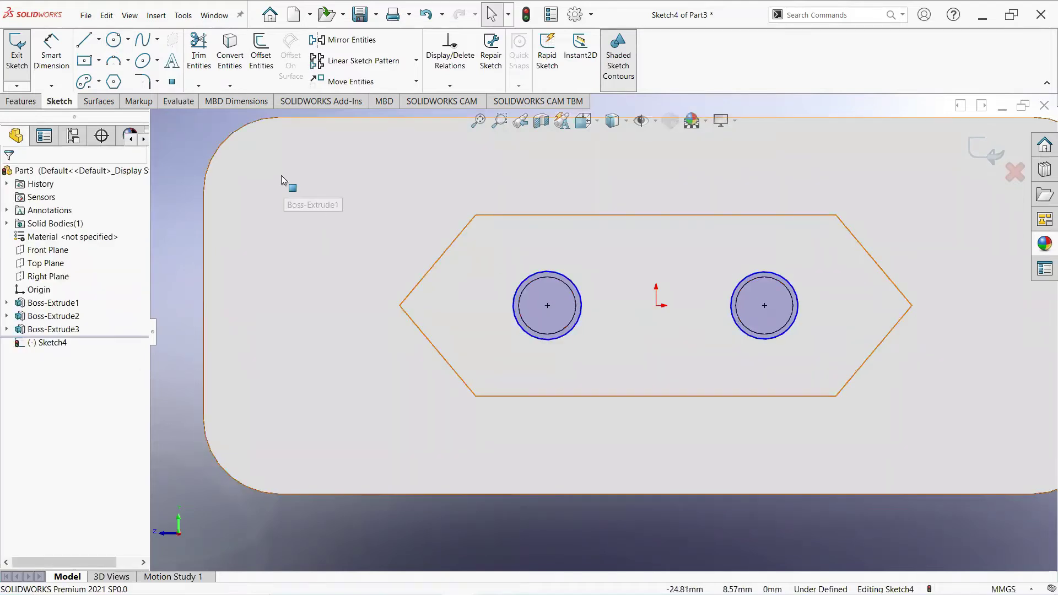
# Dimension both new circles to Ø4.54 mm.
pyautogui.click(53, 58)
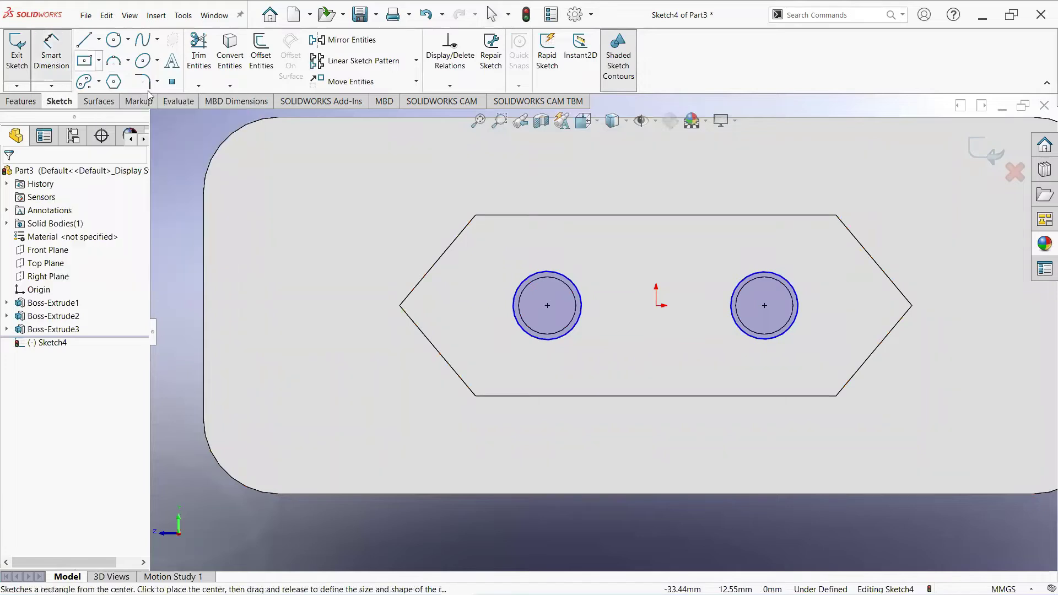
pyautogui.click(538, 278)
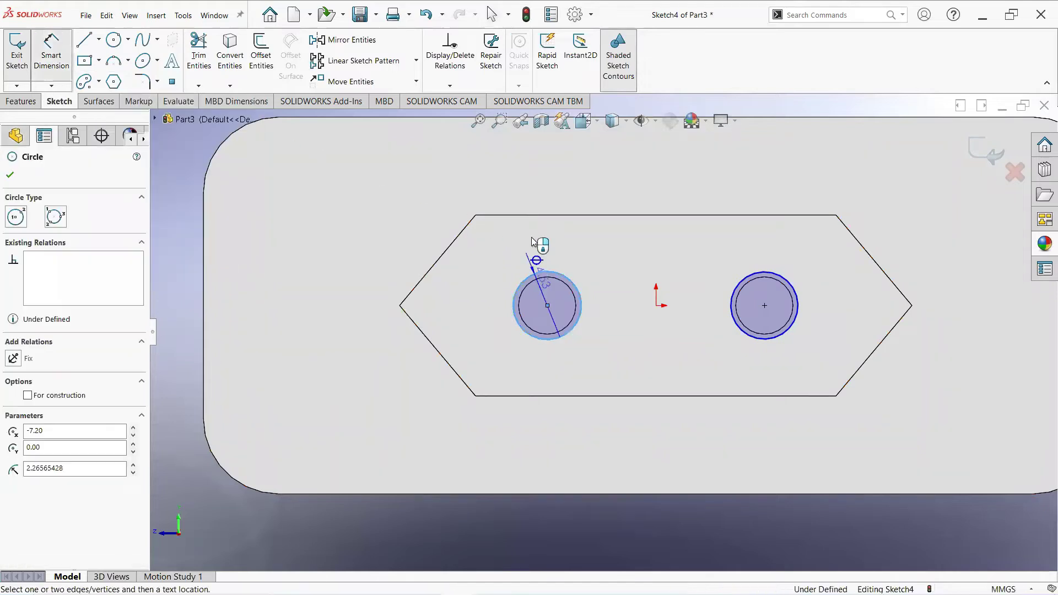
pyautogui.click(550, 249)
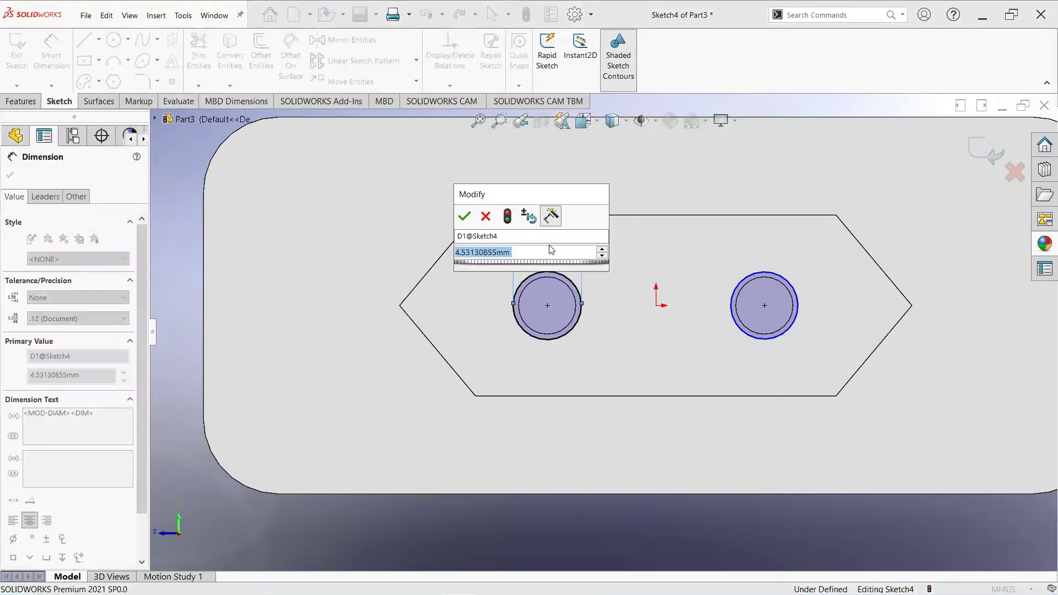
pyautogui.write('4.54')
pyautogui.press('Return')
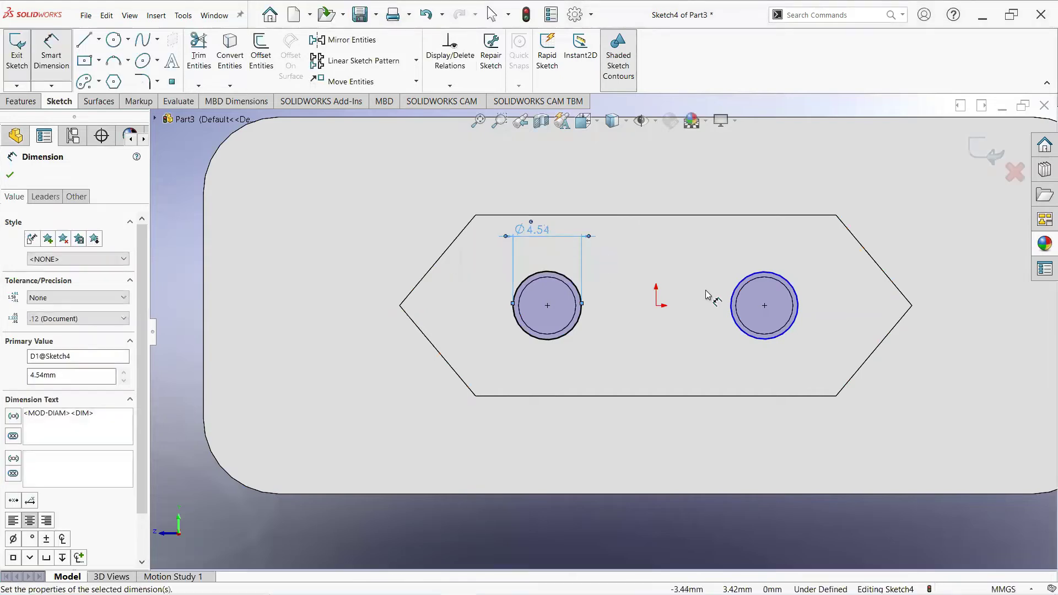
pyautogui.click(744, 279)
pyautogui.click(726, 230)
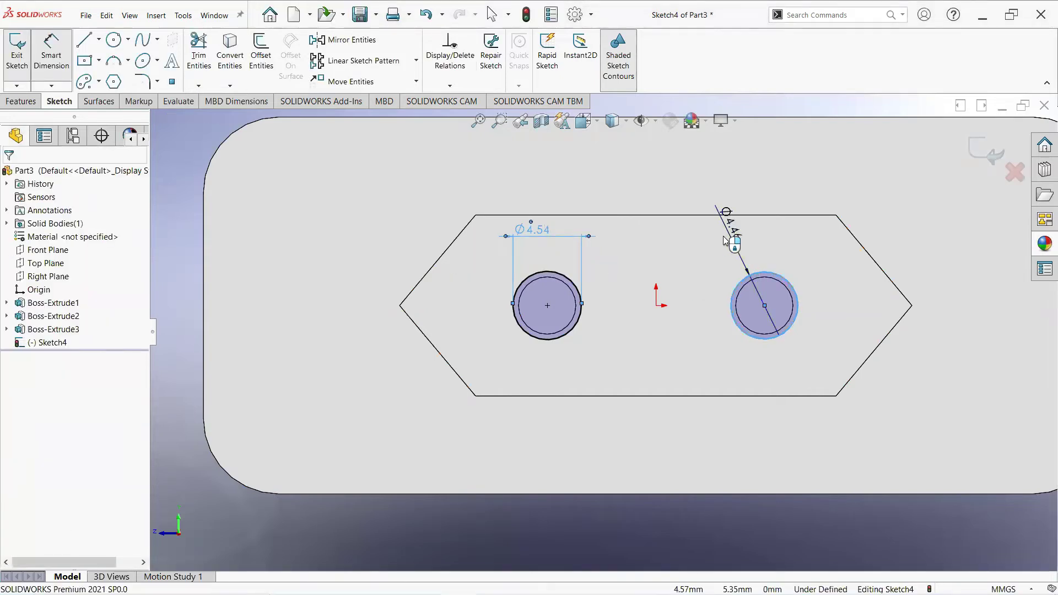
pyautogui.write('4')
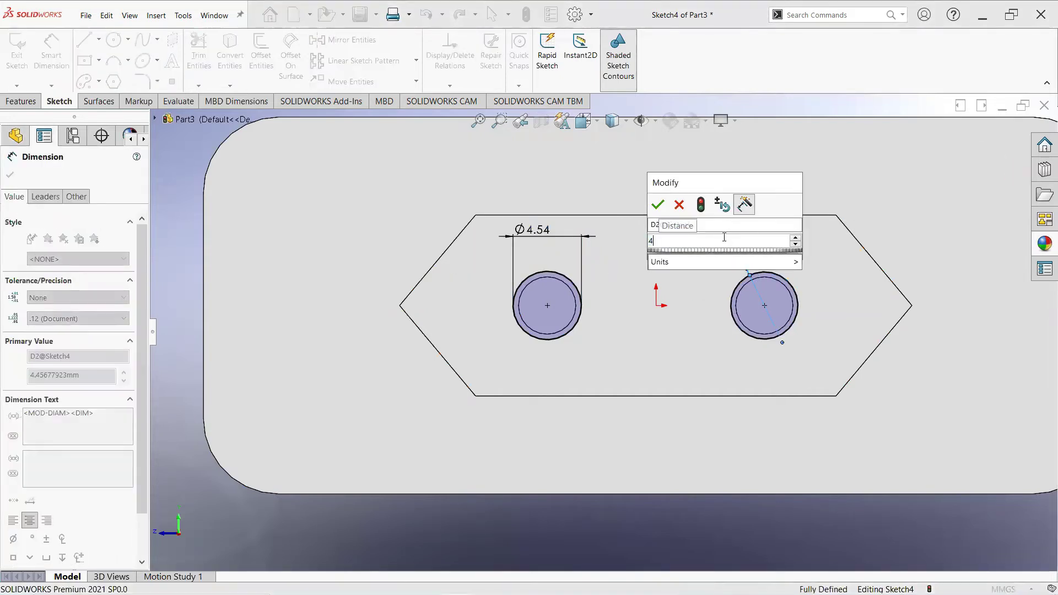
pyautogui.press('Escape')
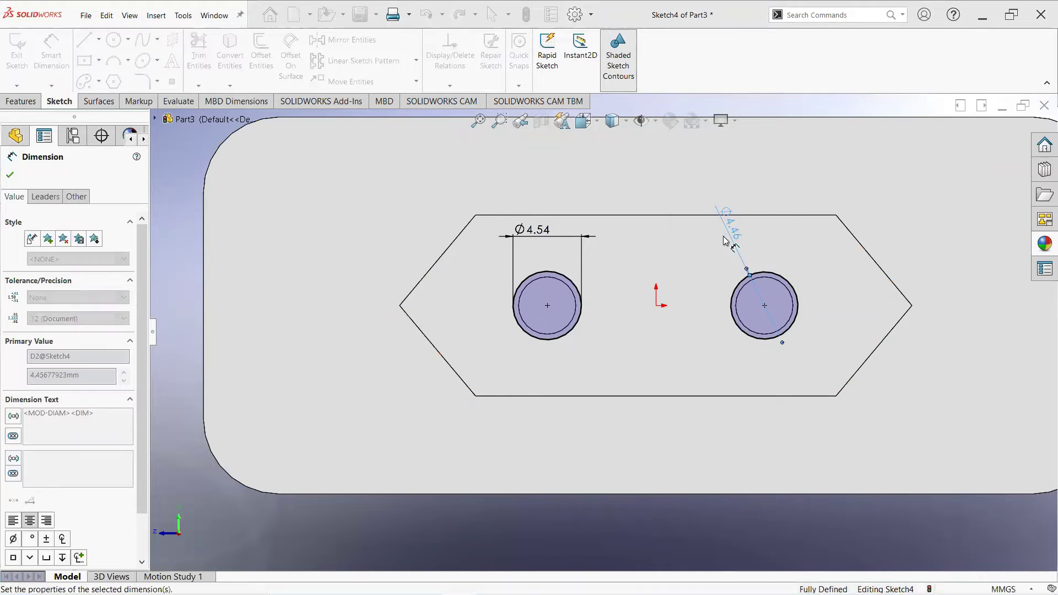
pyautogui.click(17, 173)
pyautogui.moveTo(335, 227); pyautogui.dragTo(592, 273, button='middle')
pyautogui.click(21, 101)
# Extrude the two Ø4.54 mm circles 5 mm in reversed direction back over the pins.
pyautogui.click(24, 59)
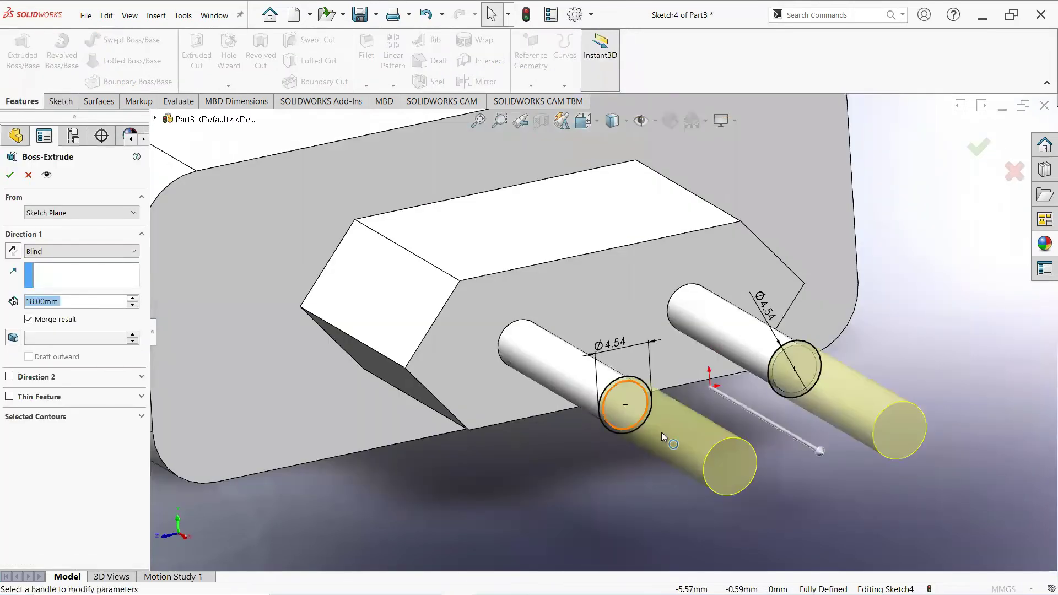
pyautogui.click(14, 251)
pyautogui.write('5')
pyautogui.press('Return')
pyautogui.moveTo(428, 331); pyautogui.dragTo(418, 321, button='middle')
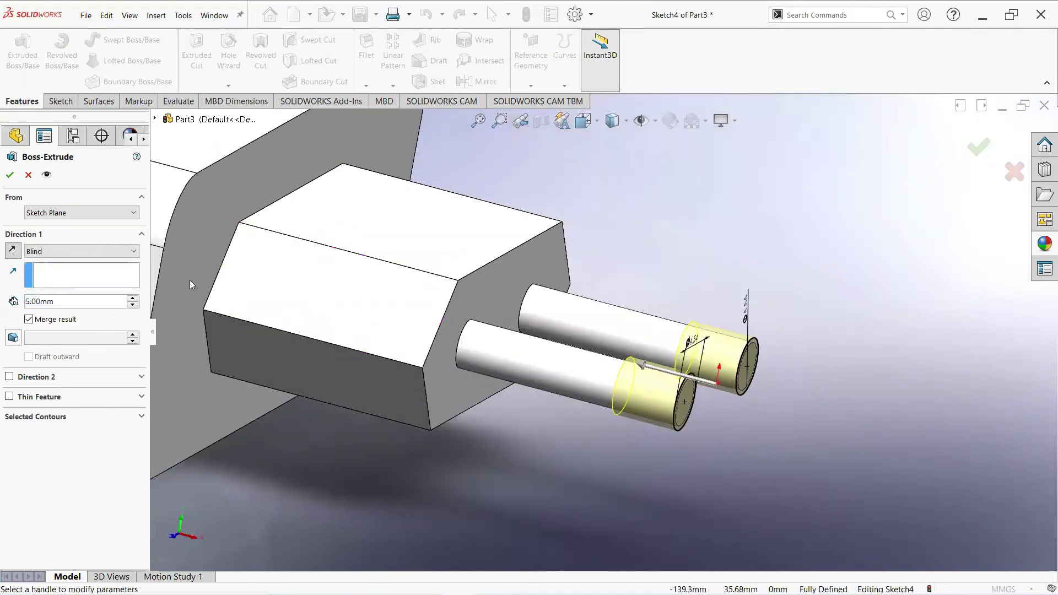
pyautogui.click(9, 177)
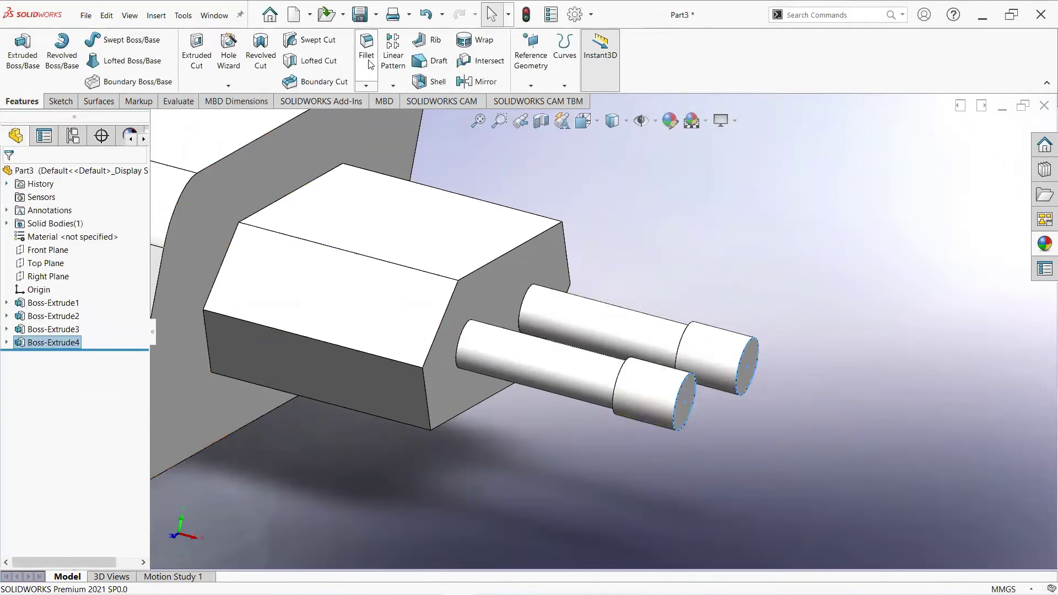
# Fillet the end edges of both pin tips with a 1 mm radius.
pyautogui.click(367, 60)
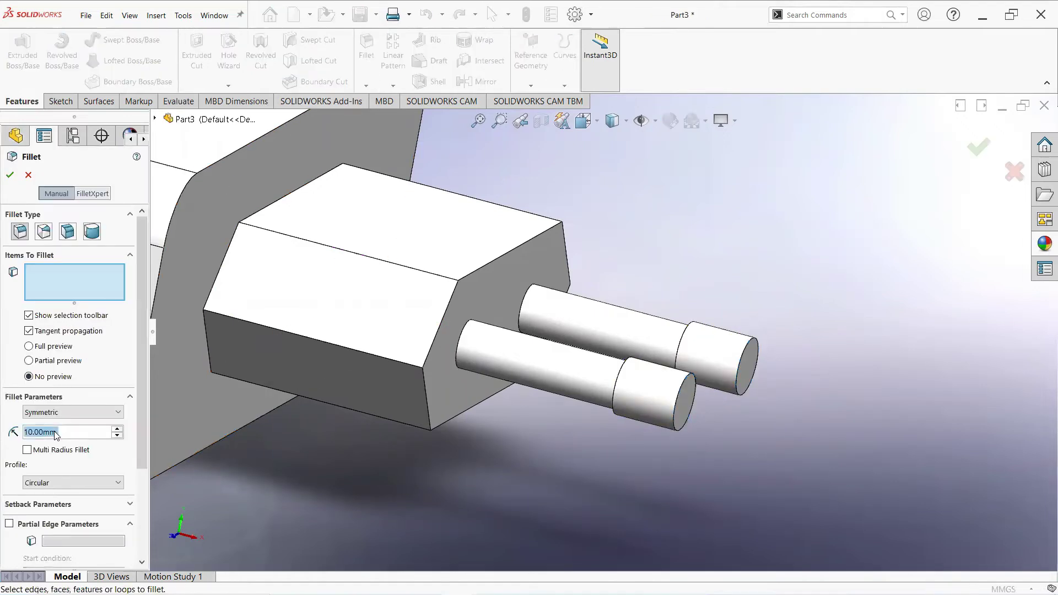
pyautogui.write('1')
pyautogui.press('Return')
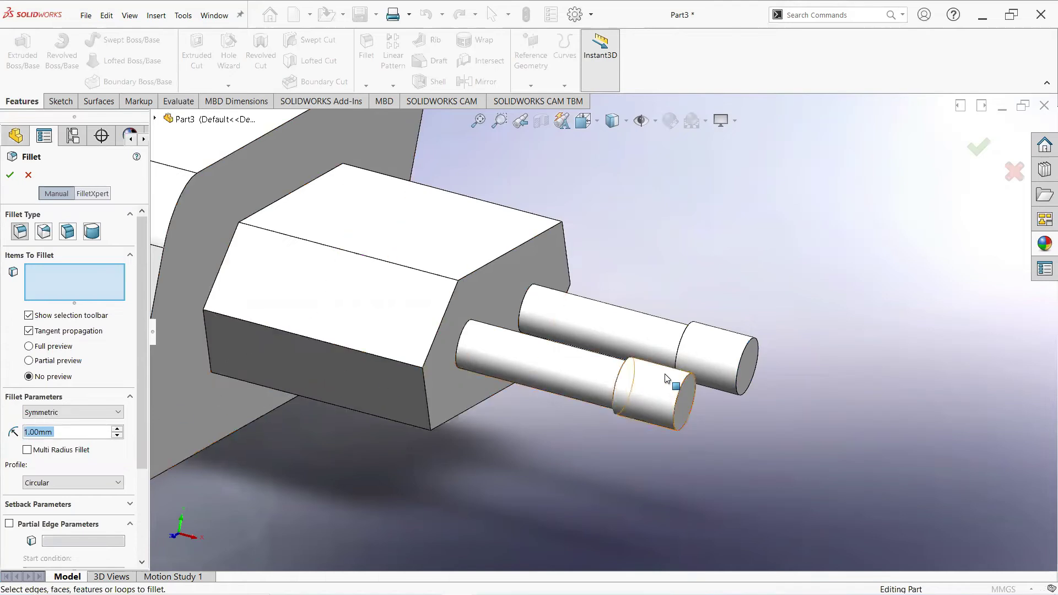
pyautogui.click(683, 391)
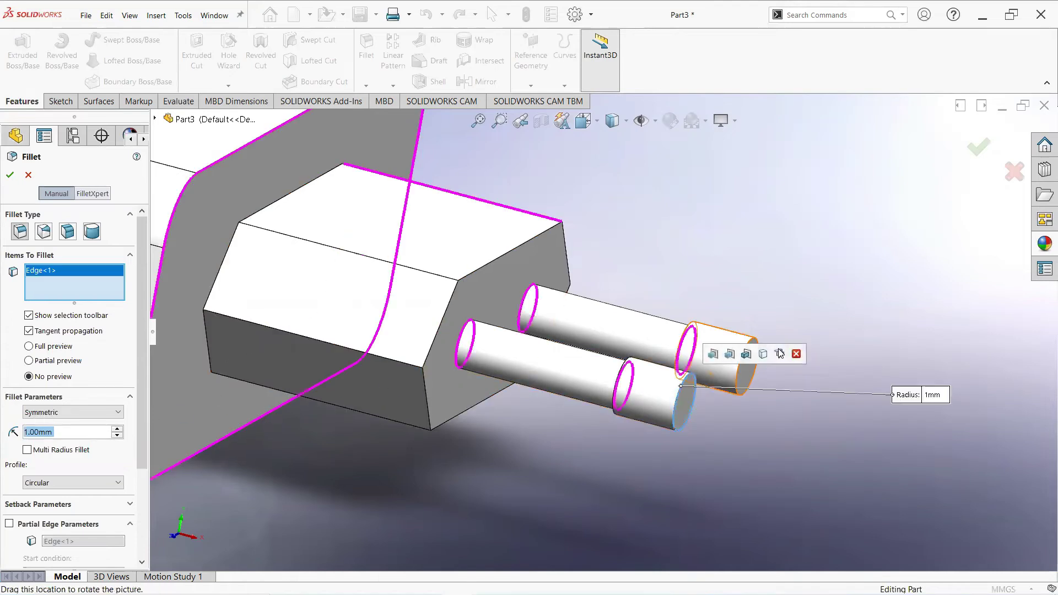
pyautogui.click(754, 341)
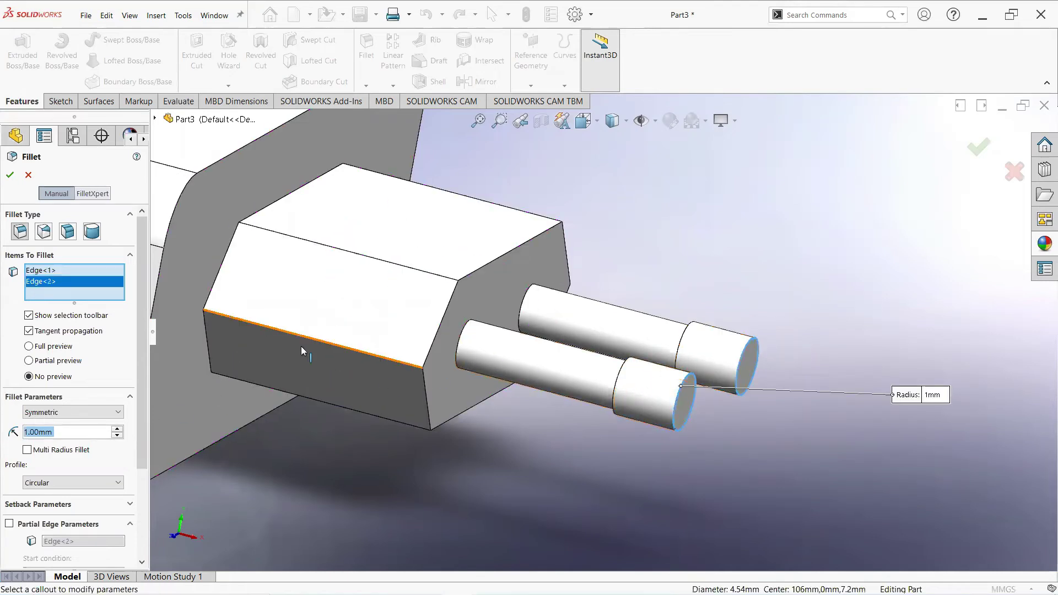
pyautogui.click(11, 176)
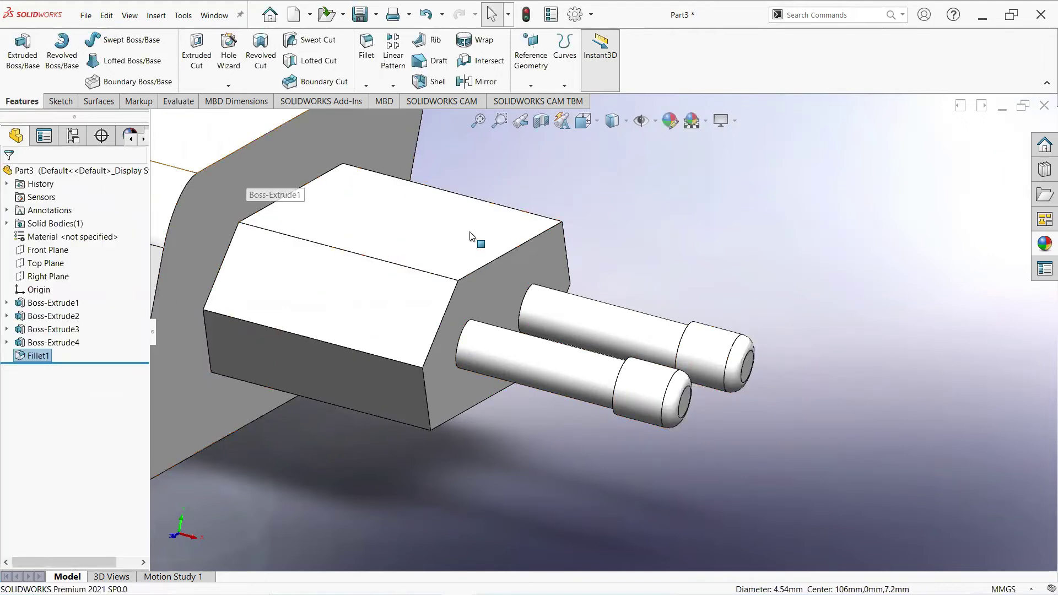
pyautogui.click(643, 387)
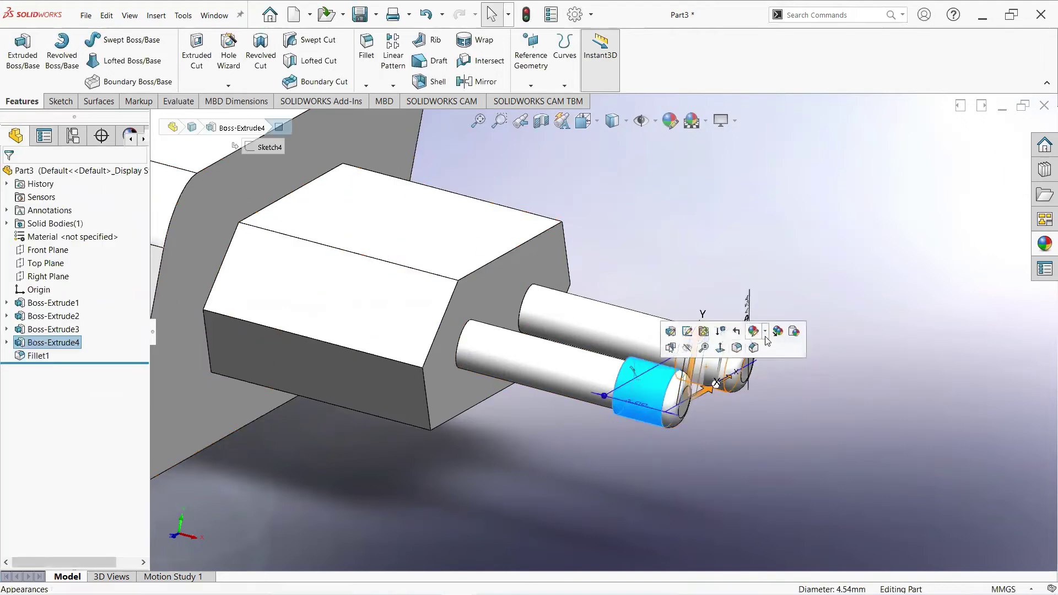
# Apply a dark grey appearance to the tip faces of both pins.
pyautogui.click(769, 358)
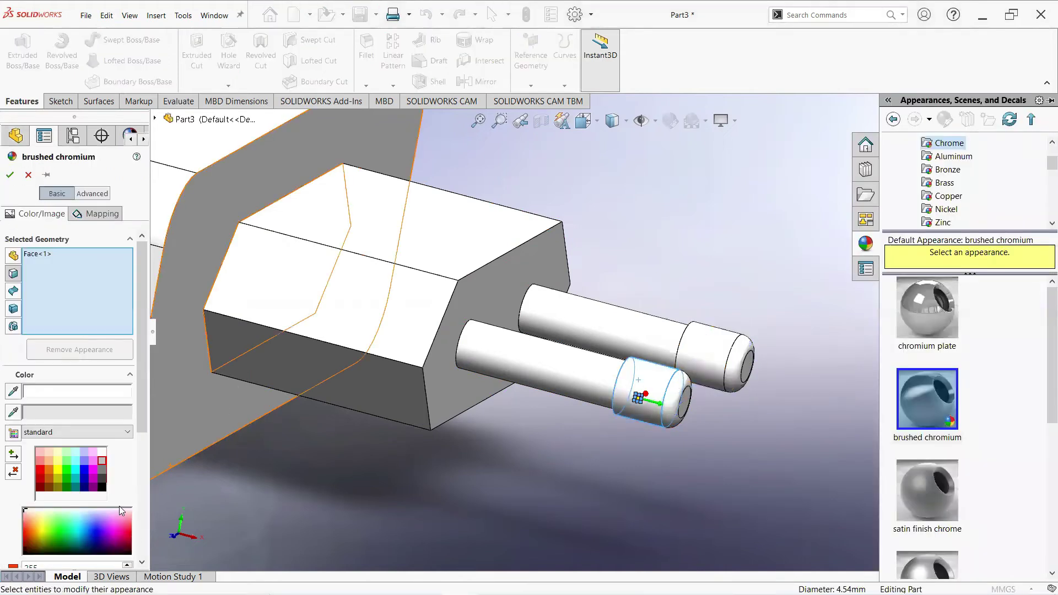
pyautogui.click(103, 479)
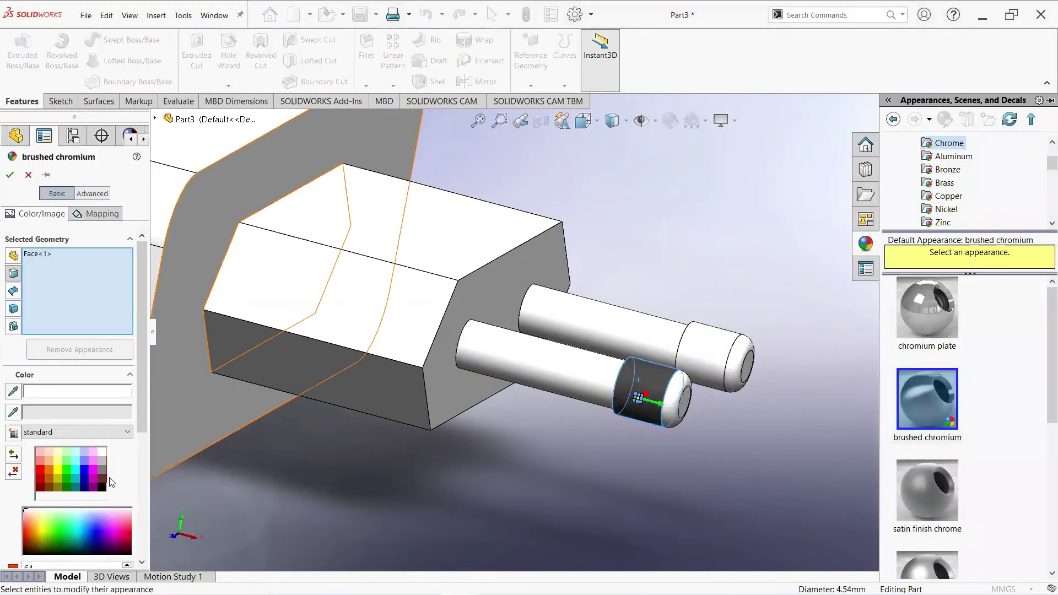
pyautogui.click(683, 398)
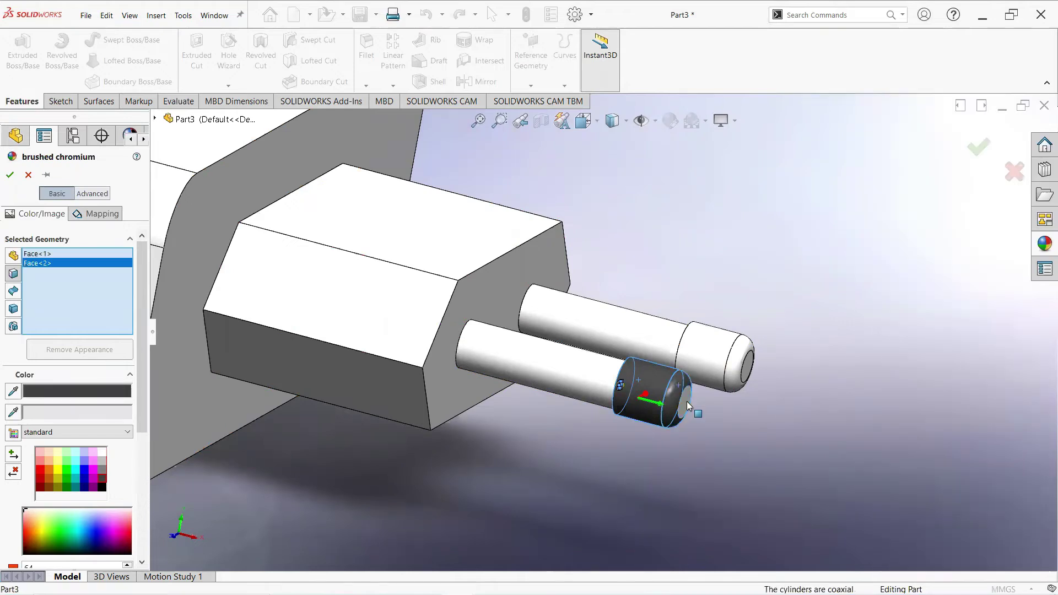
pyautogui.click(707, 375)
pyautogui.click(746, 366)
pyautogui.click(746, 368)
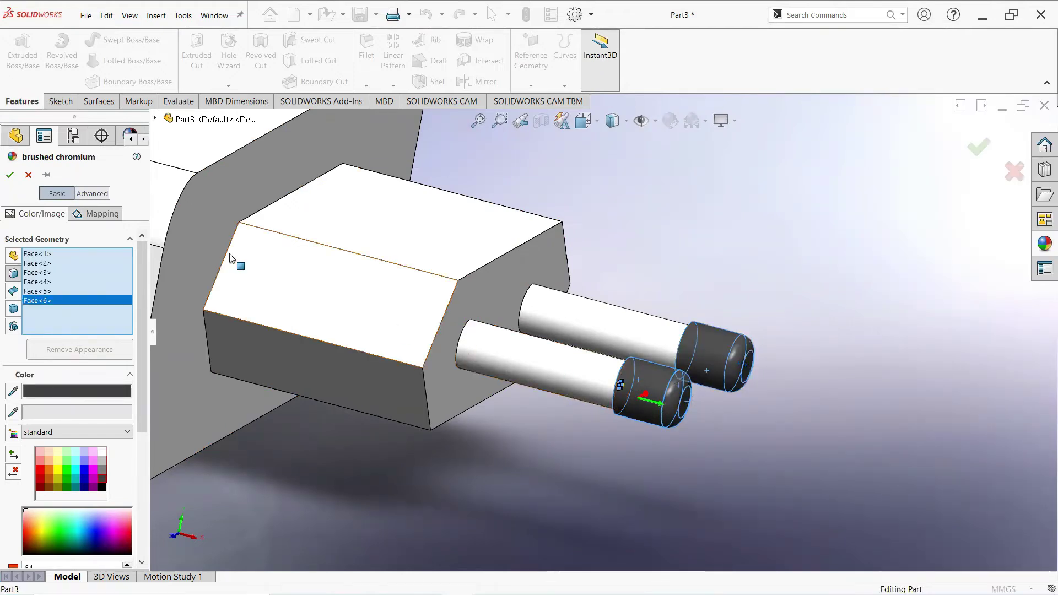
pyautogui.scroll(-3, 450, 389)
pyautogui.moveTo(440, 383); pyautogui.dragTo(392, 330, button='middle')
pyautogui.scroll(3, 391, 330)
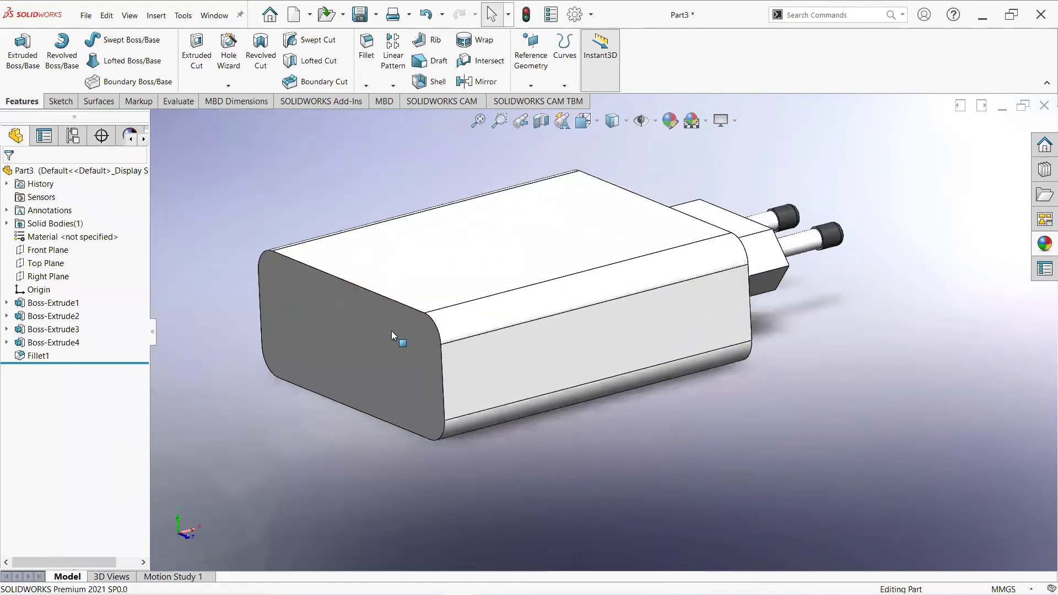
# Start a sketch on the back face with a horizontal line leftward from the origin.
pyautogui.click(357, 336)
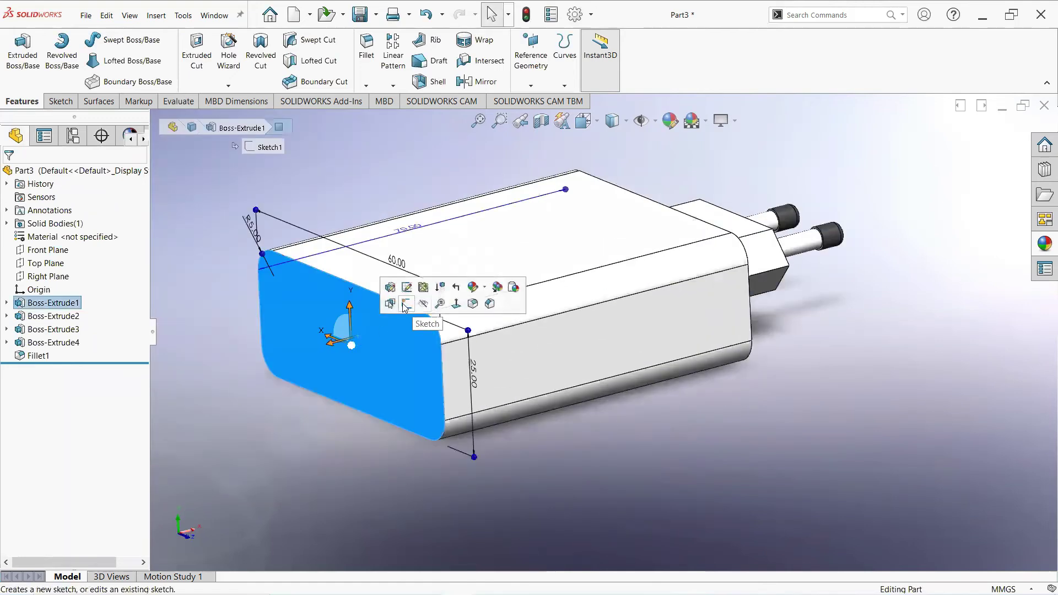
pyautogui.click(399, 305)
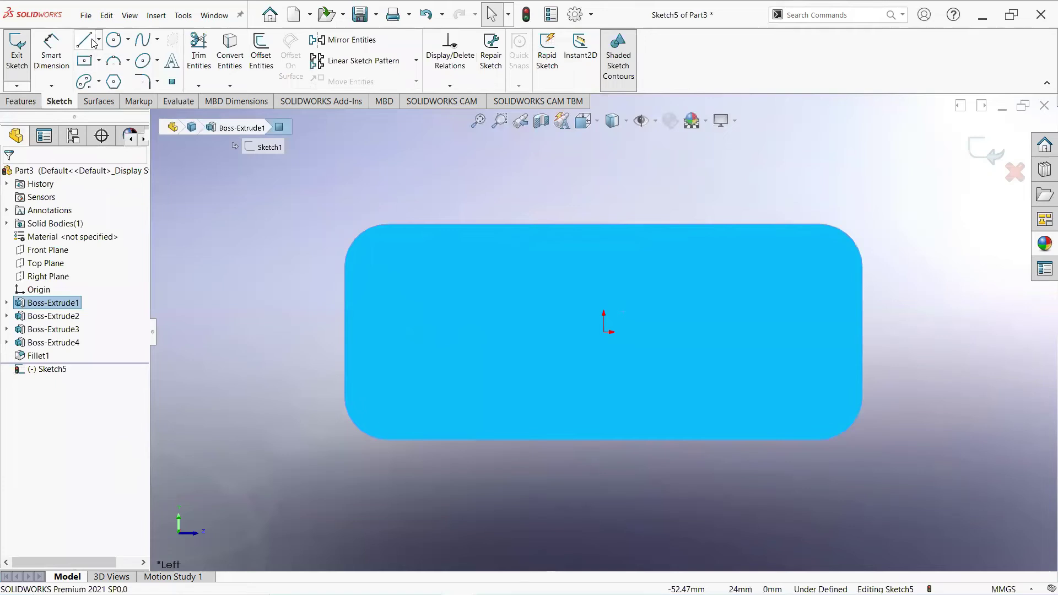
pyautogui.click(83, 39)
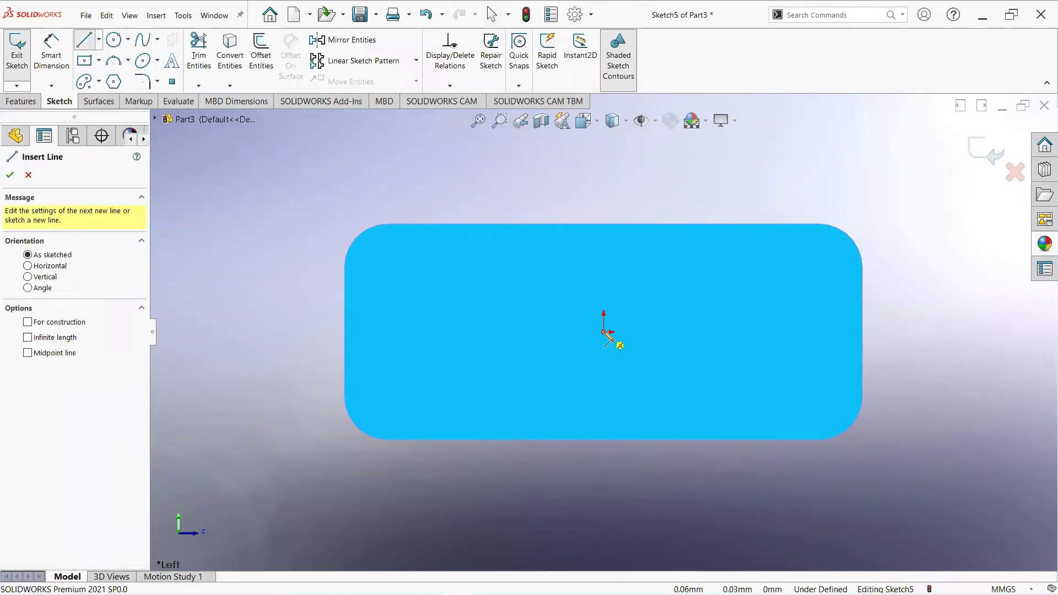
pyautogui.click(603, 332)
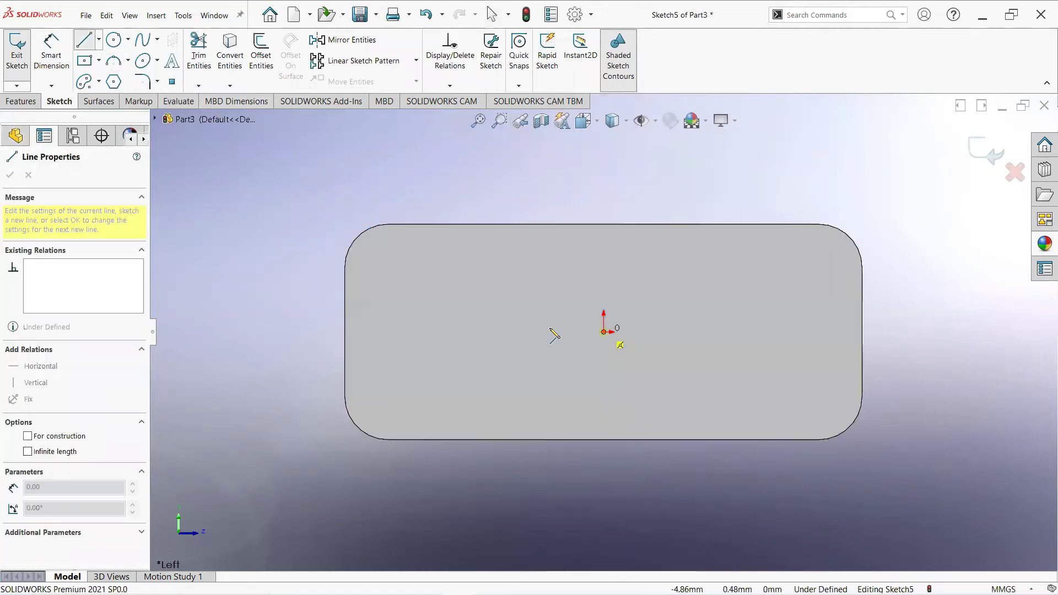
pyautogui.click(463, 332)
pyautogui.rightClick(464, 333)
pyautogui.click(485, 342)
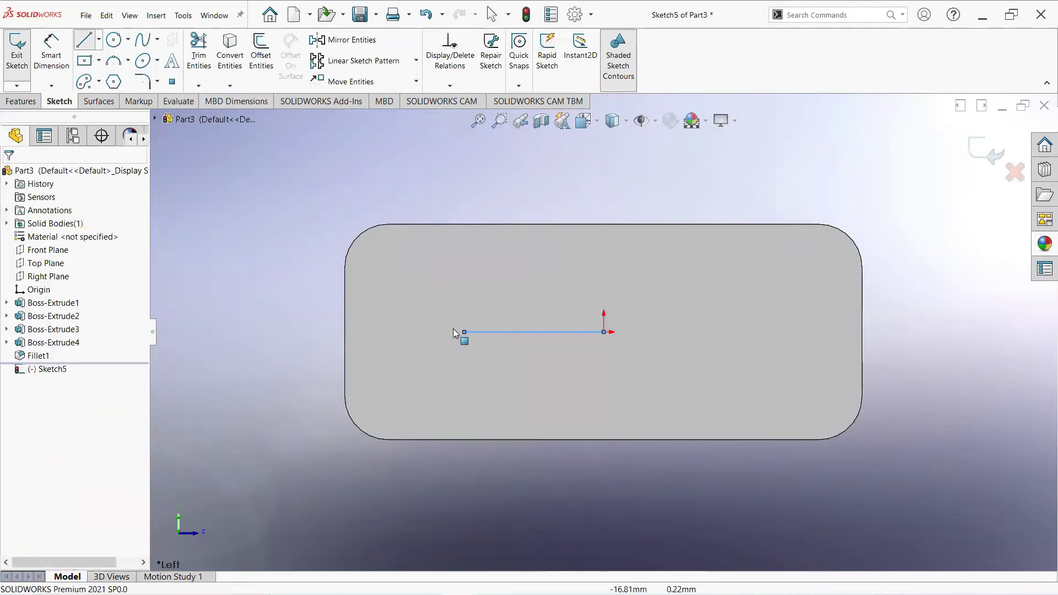
pyautogui.click(476, 332)
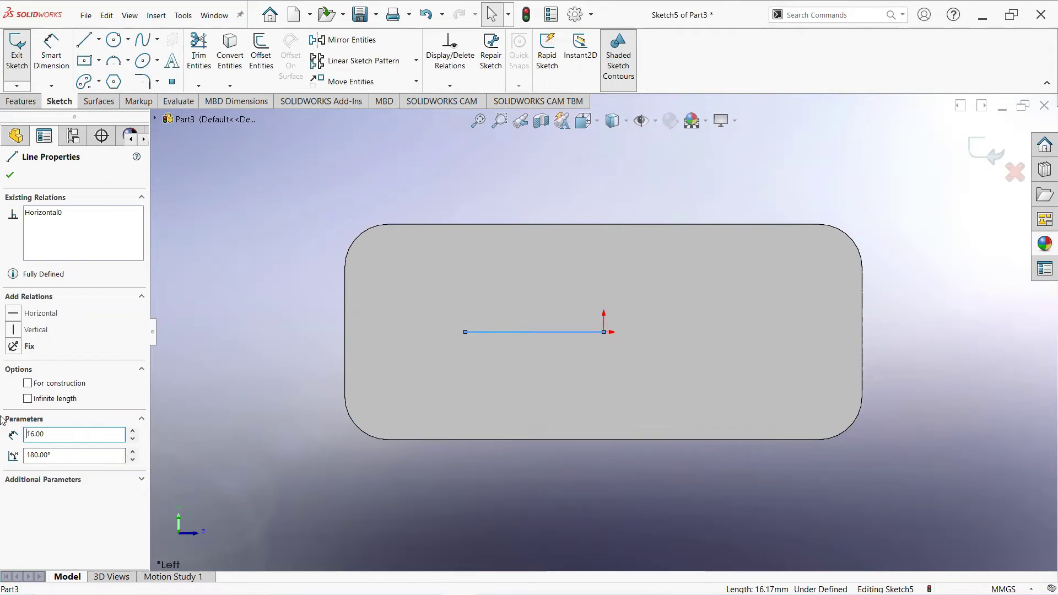
pyautogui.click(10, 176)
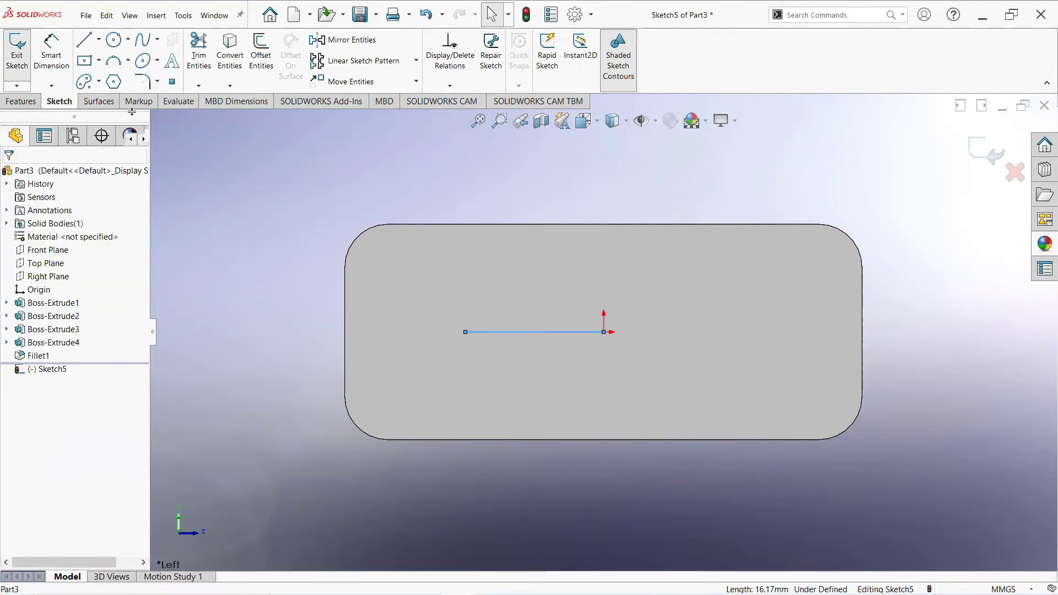
# Draw a Center Rectangle centred on the line's left end.
pyautogui.click(99, 60)
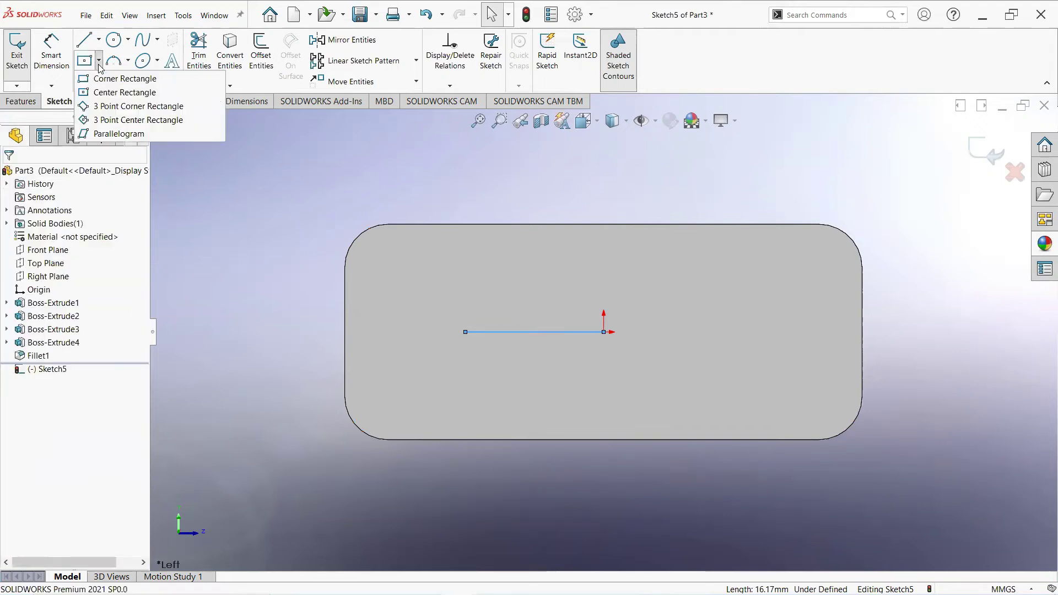
pyautogui.click(104, 92)
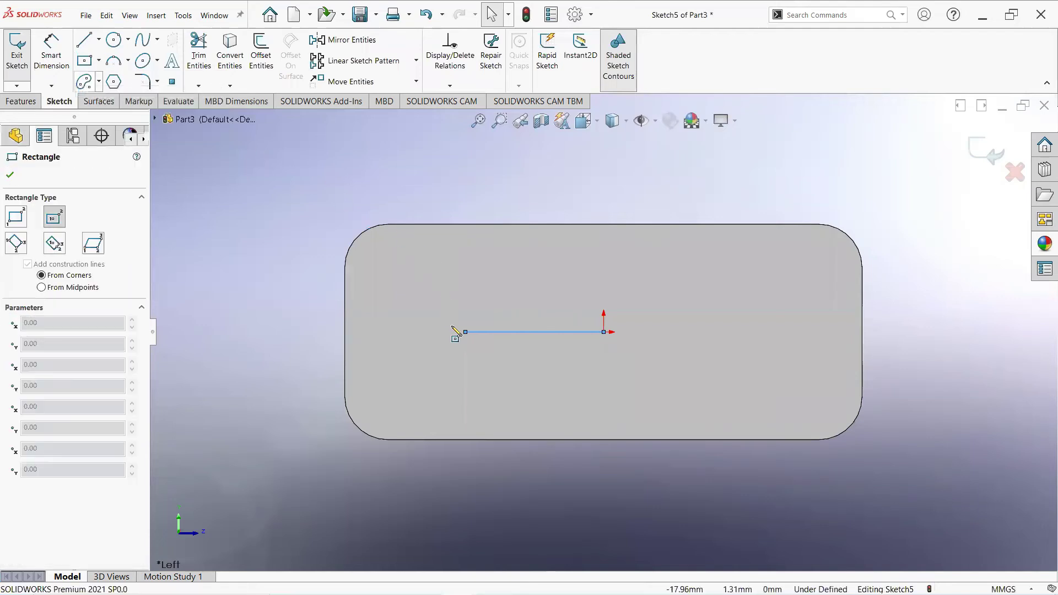
pyautogui.click(465, 332)
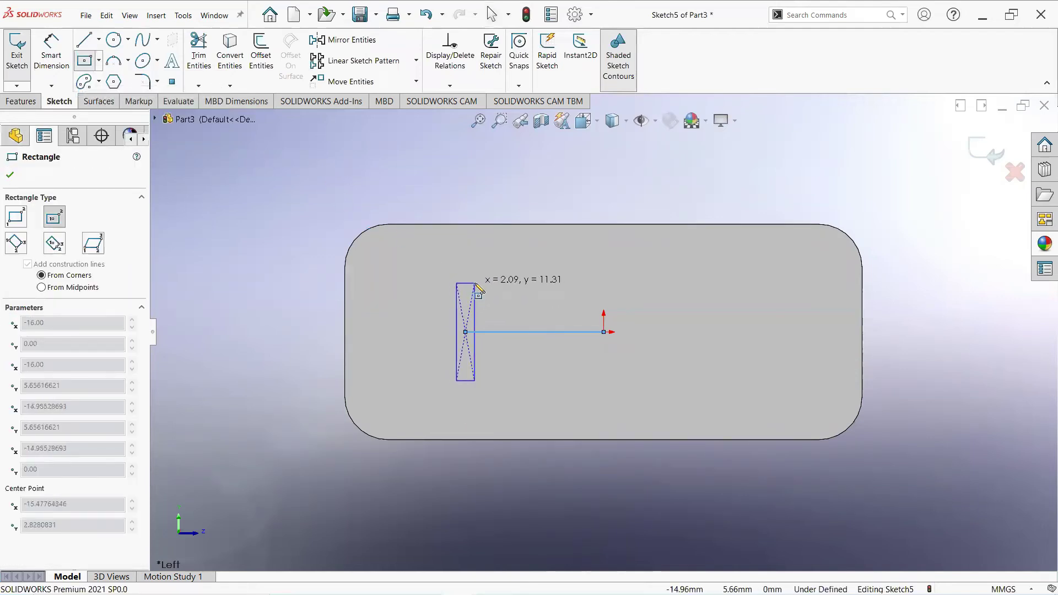
pyautogui.click(476, 283)
pyautogui.rightClick(474, 280)
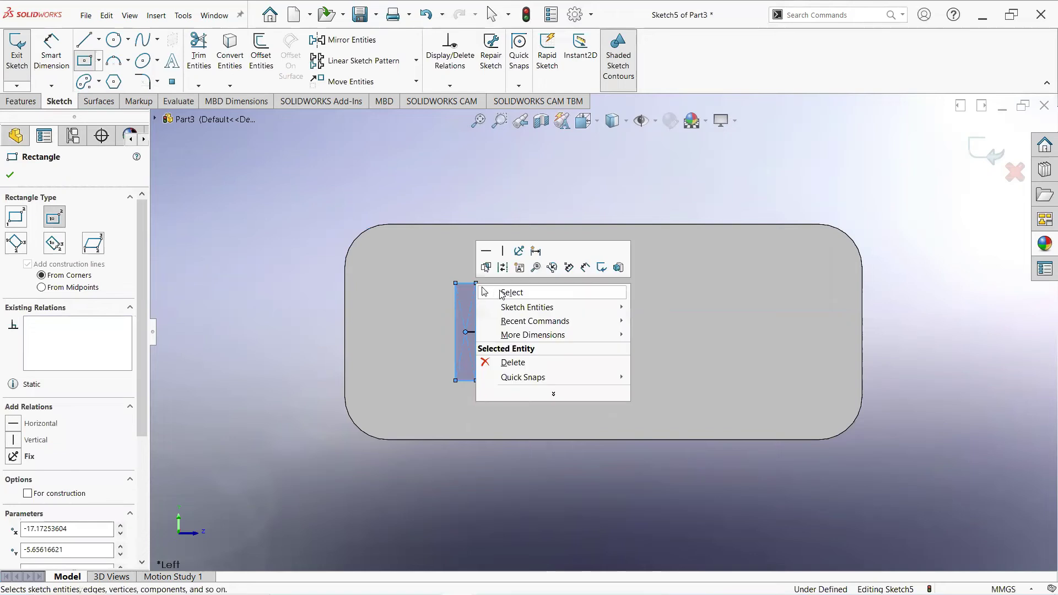
pyautogui.click(507, 290)
# Dimension the rectangle 2.35 mm wide and 11.40 mm tall.
pyautogui.click(55, 69)
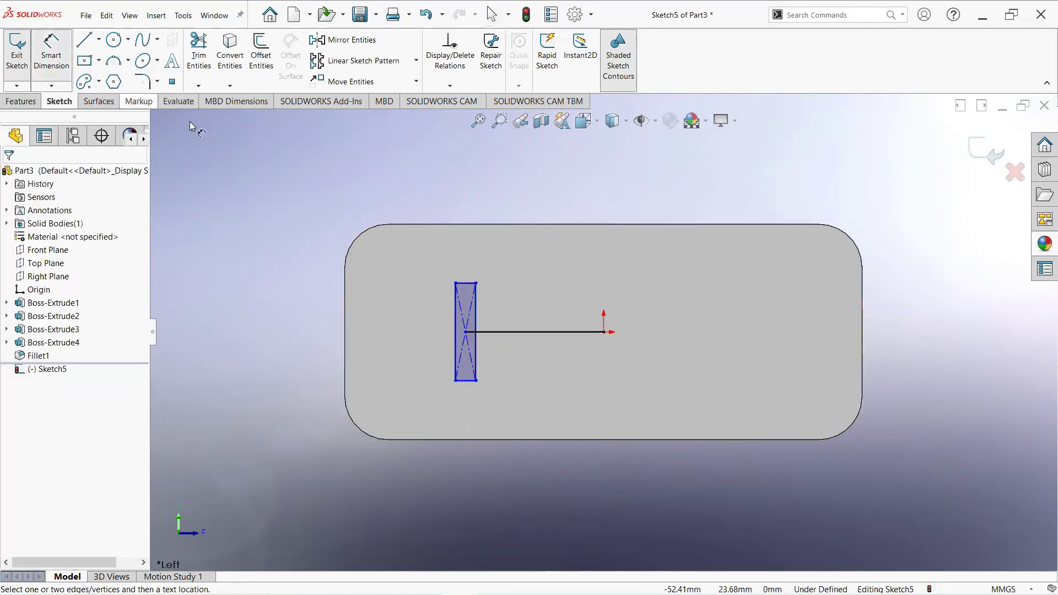
pyautogui.click(466, 282)
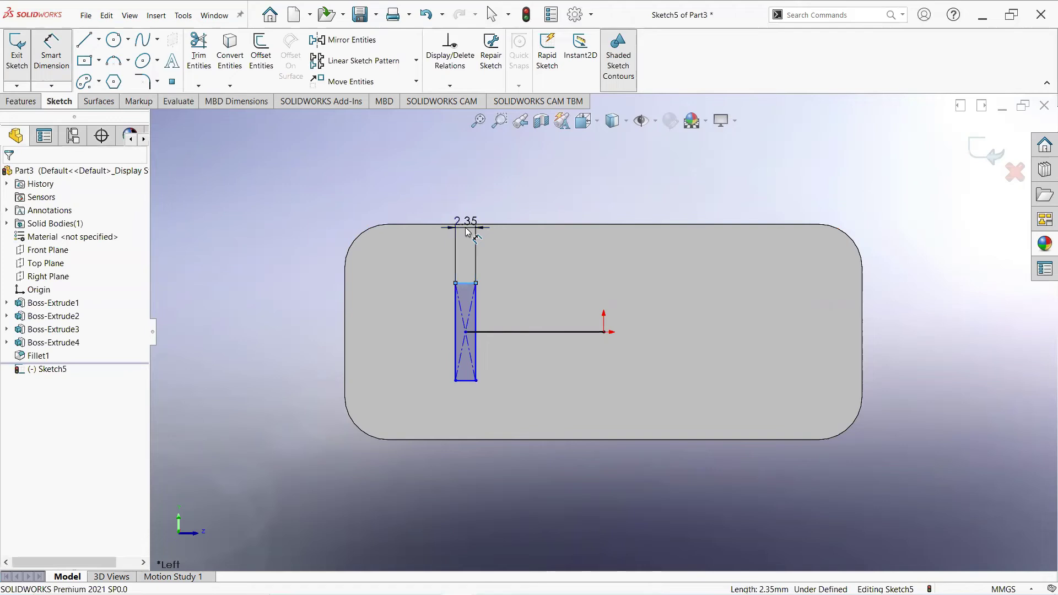
pyautogui.click(466, 232)
pyautogui.write('2.35')
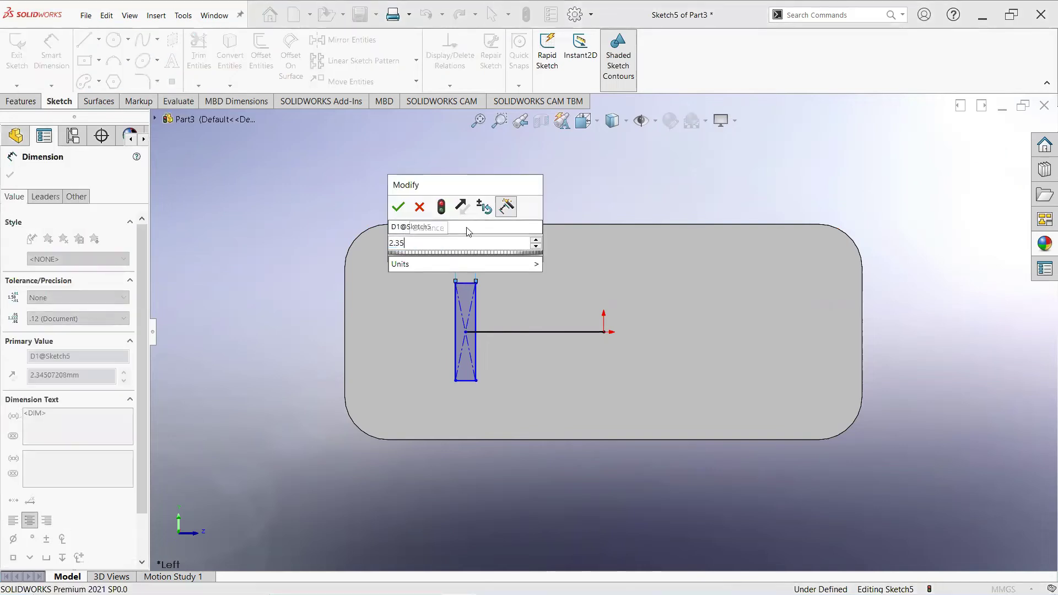
pyautogui.press('Return')
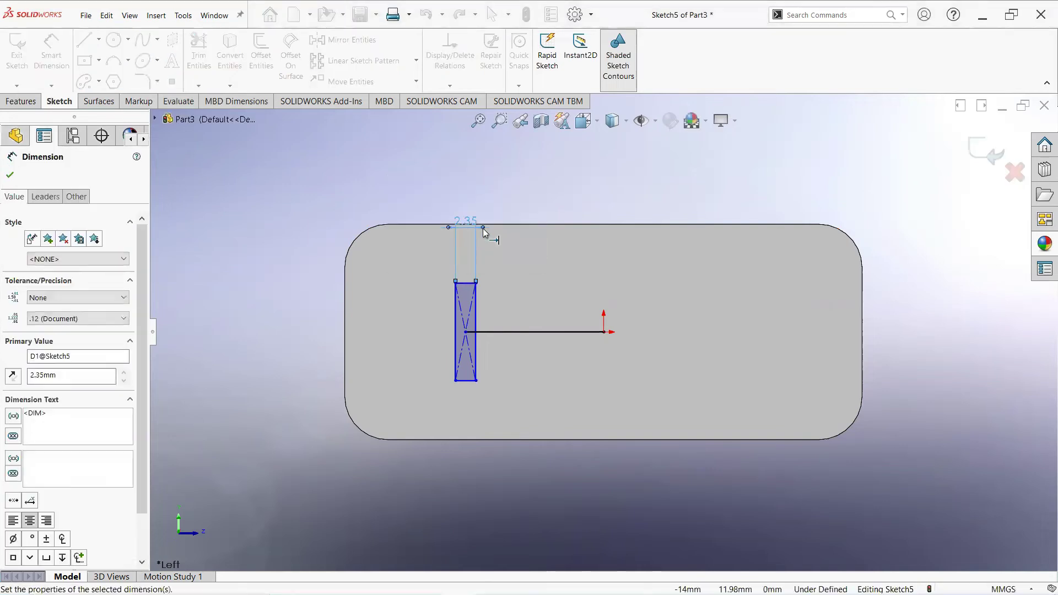
pyautogui.click(456, 319)
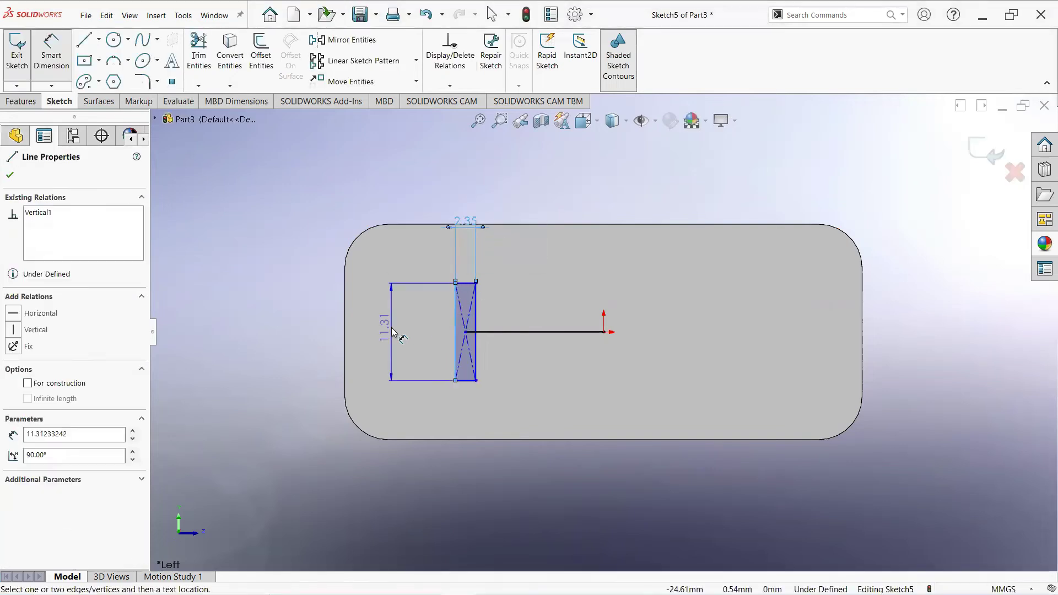
pyautogui.click(393, 334)
pyautogui.write('1')
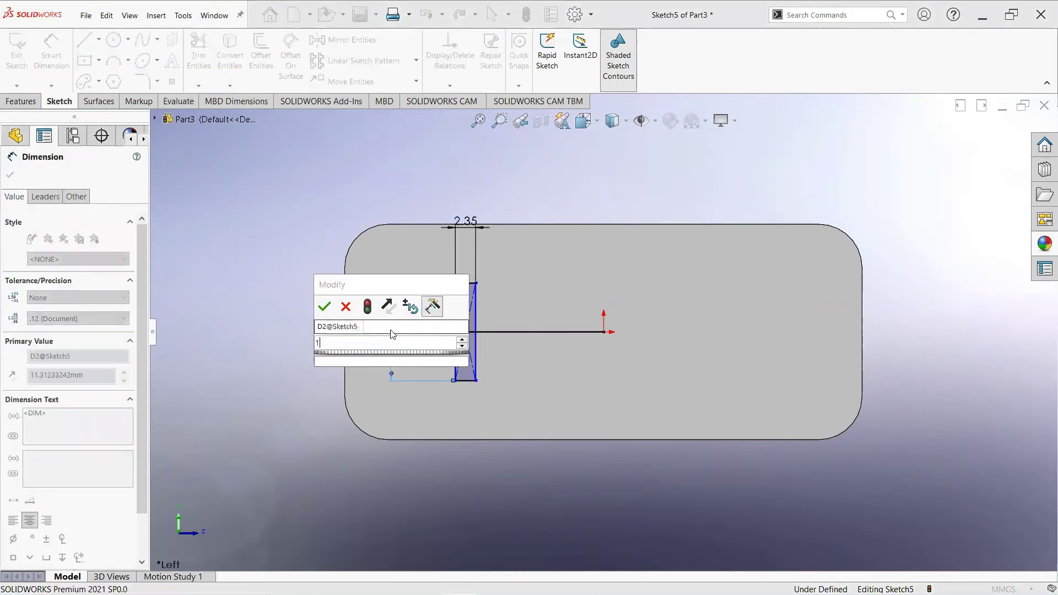
pyautogui.write('1.4')
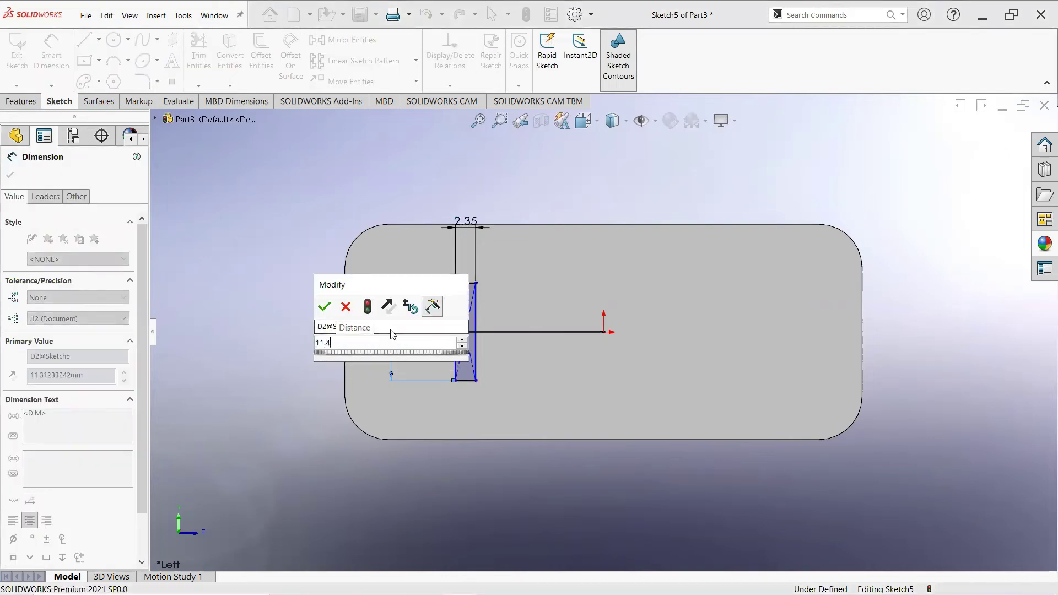
pyautogui.press('Return')
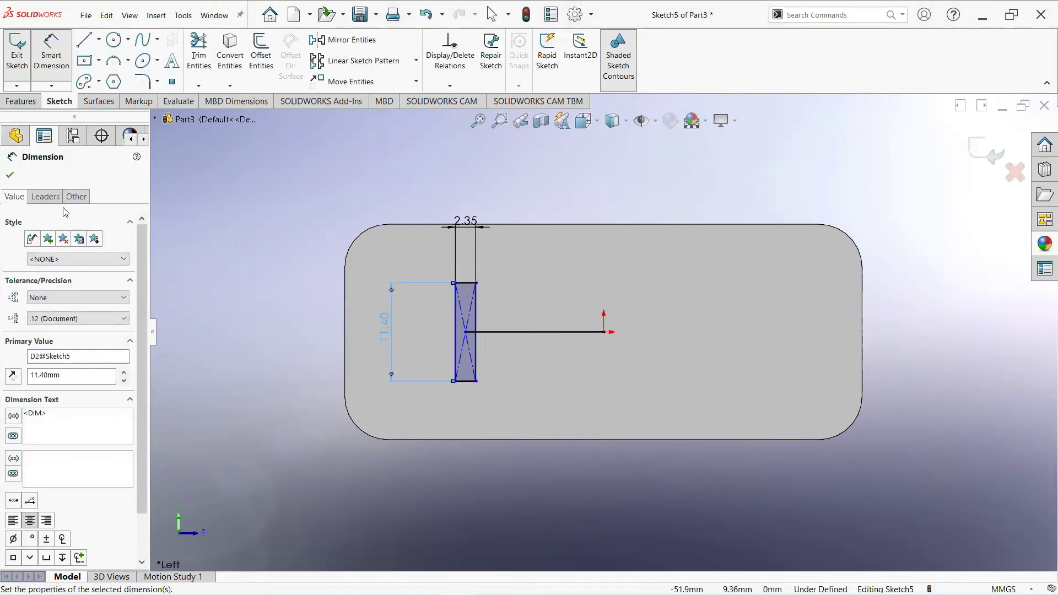
pyautogui.click(9, 176)
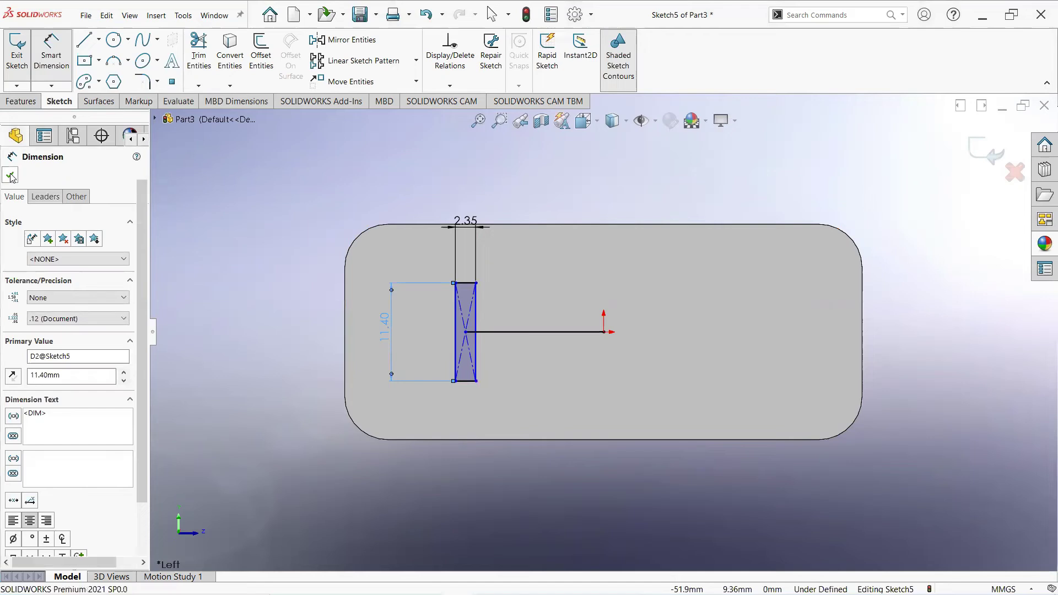
pyautogui.click(32, 101)
# Cut the narrow rectangle sketch 7.00 mm Blind into the charger's back face.
pyautogui.click(196, 55)
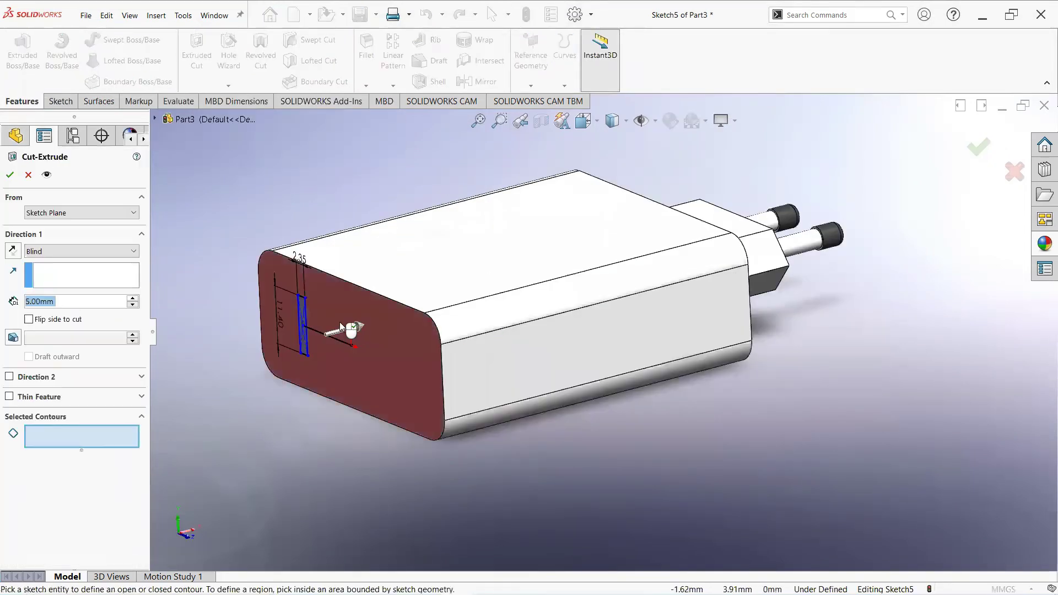
pyautogui.scroll(-5, 326, 311)
pyautogui.scroll(-3, 326, 311)
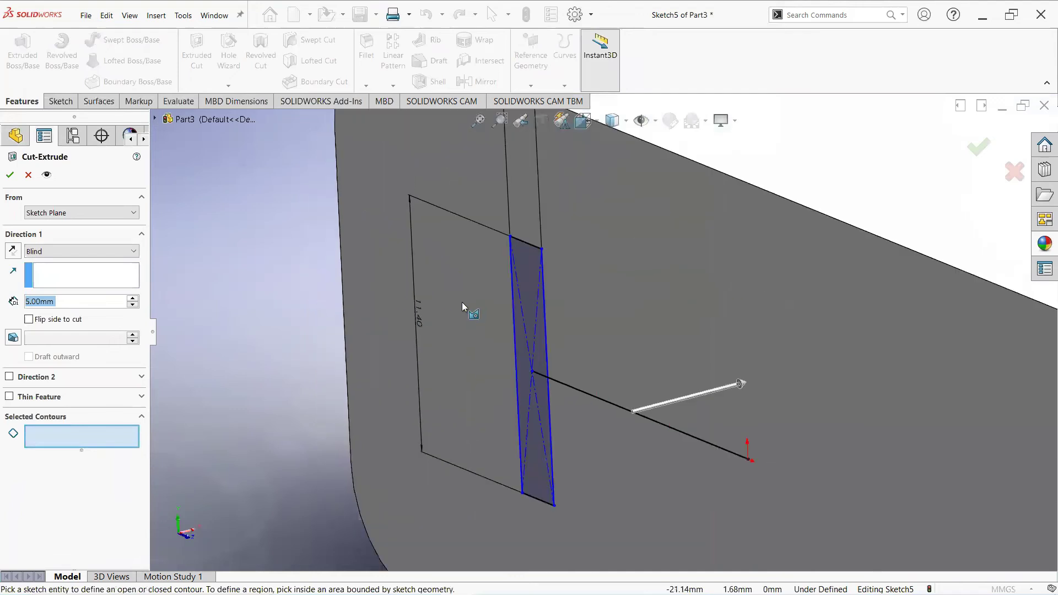
pyautogui.click(531, 284)
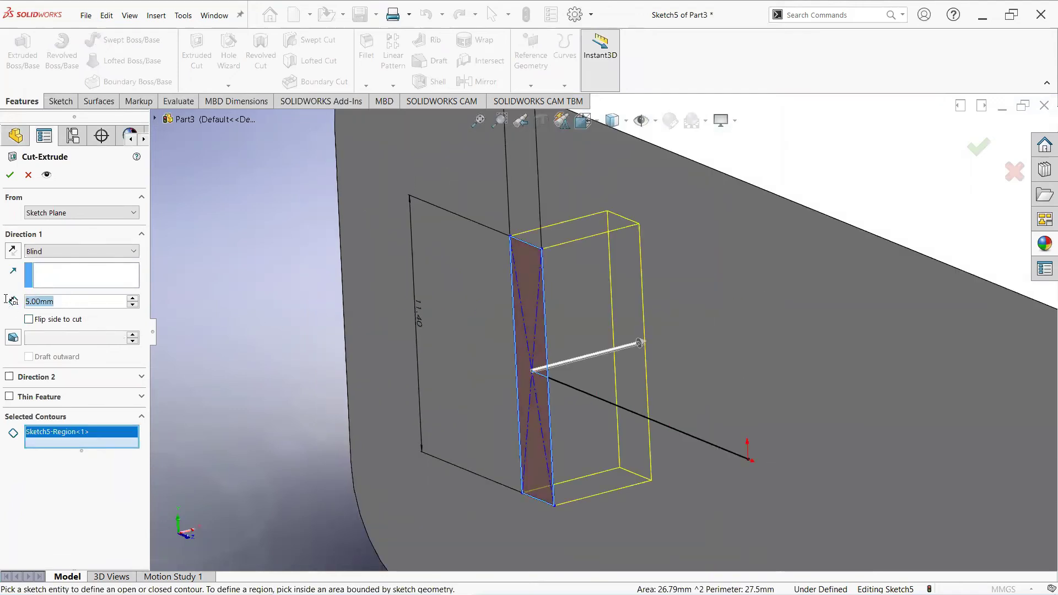
pyautogui.scroll(2, 77, 301)
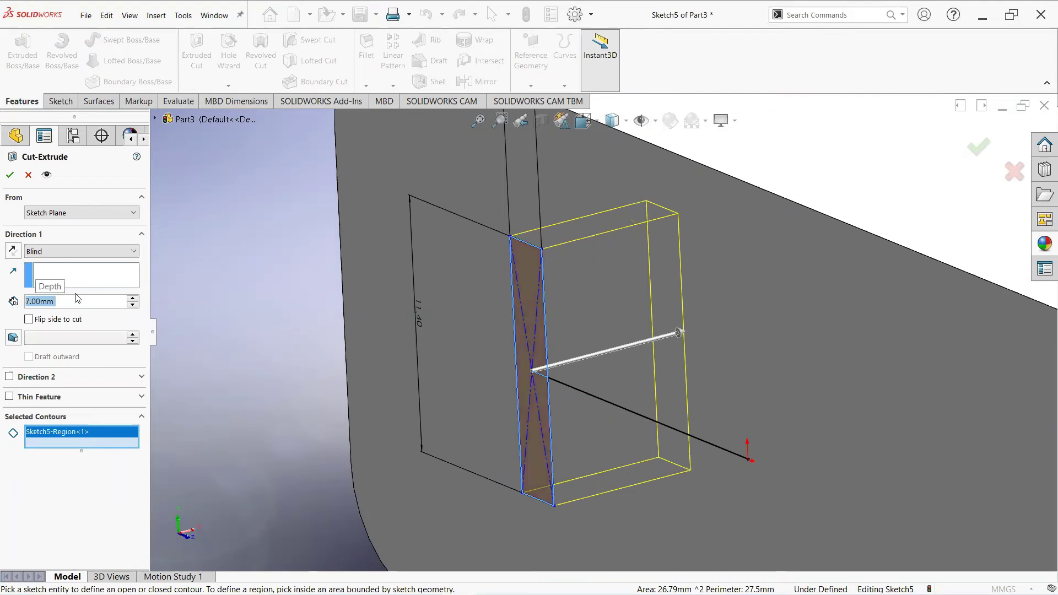
pyautogui.click(11, 175)
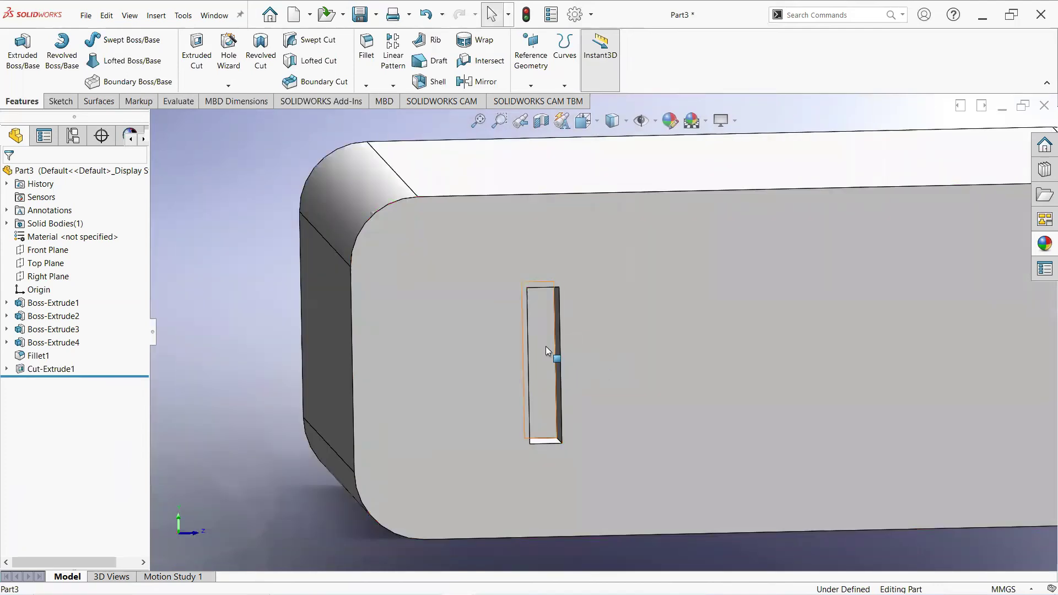
pyautogui.click(551, 353)
# Start a sketch on the slot floor with a vertical construction line spanning the slot's height.
pyautogui.click(596, 321)
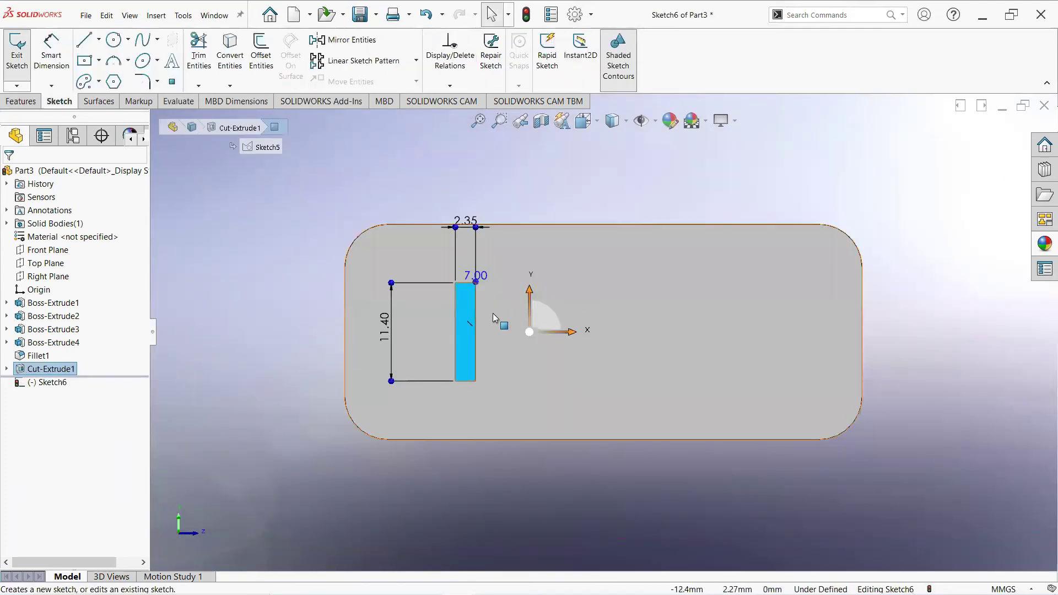
pyautogui.click(86, 41)
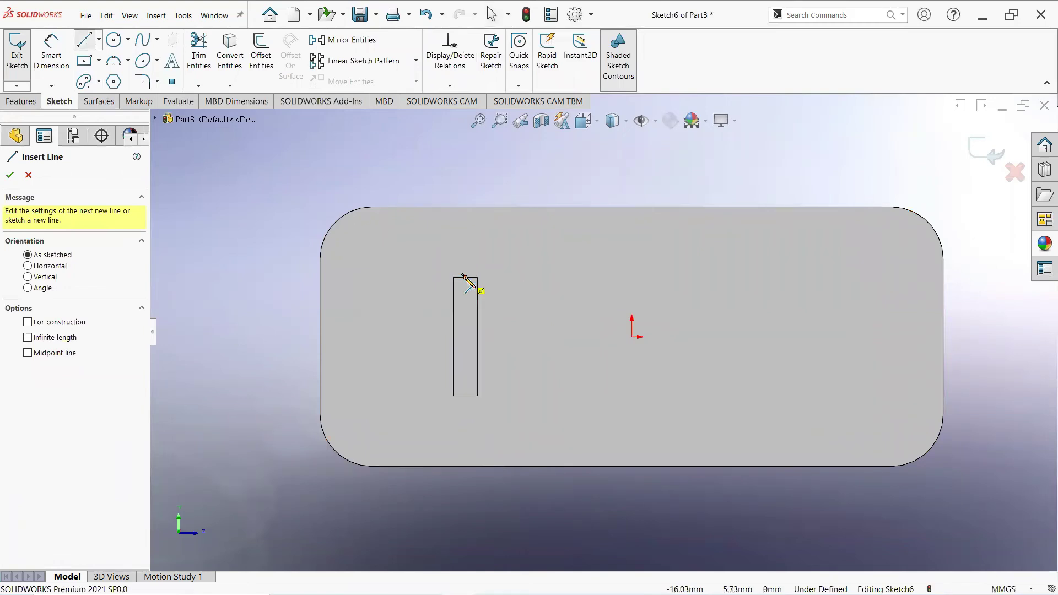
pyautogui.click(465, 277)
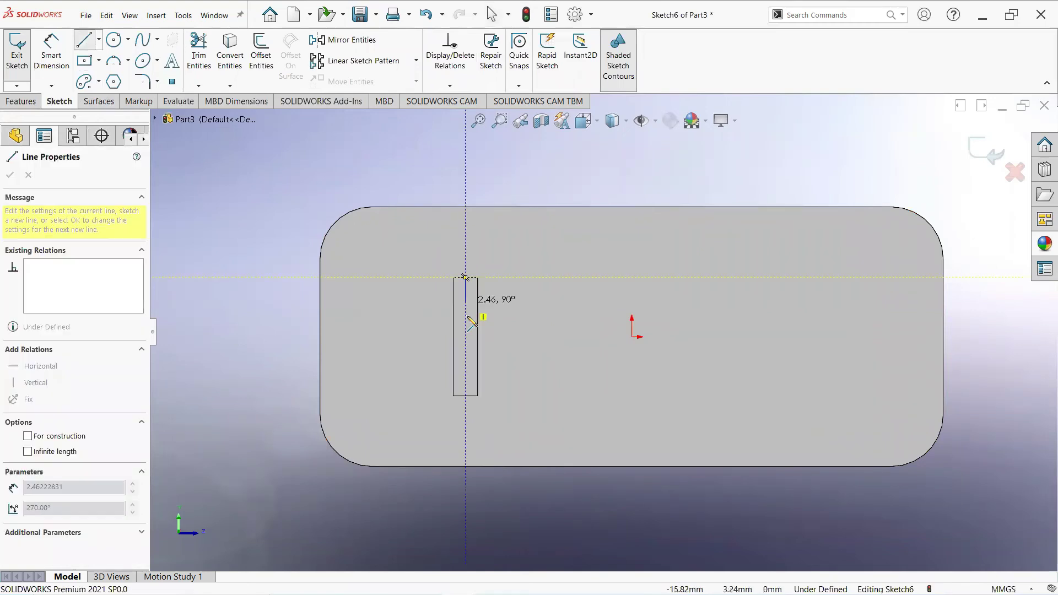
pyautogui.click(465, 395)
pyautogui.rightClick(465, 396)
pyautogui.click(507, 405)
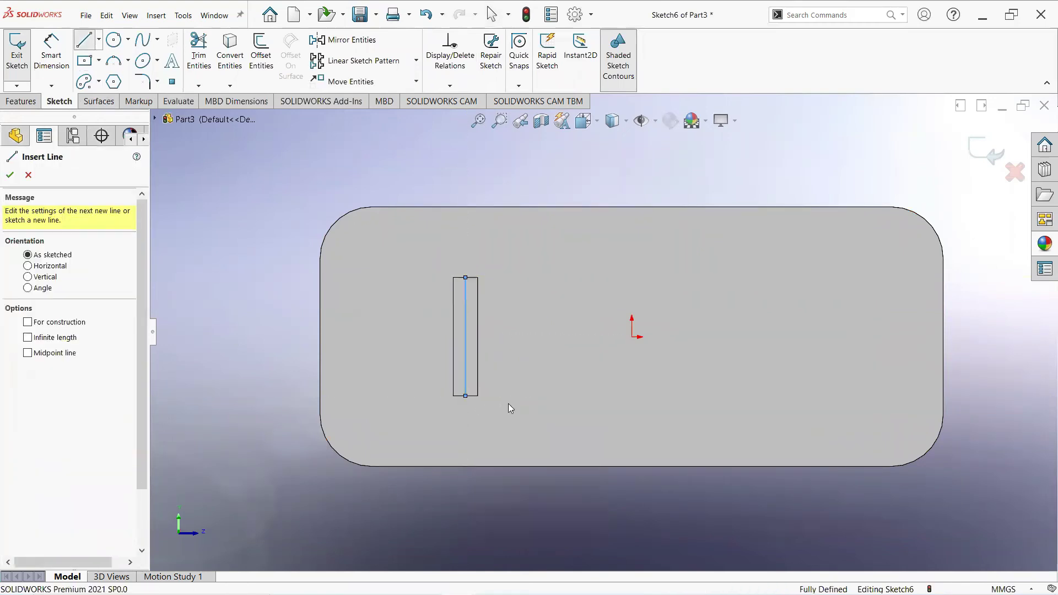
pyautogui.click(466, 355)
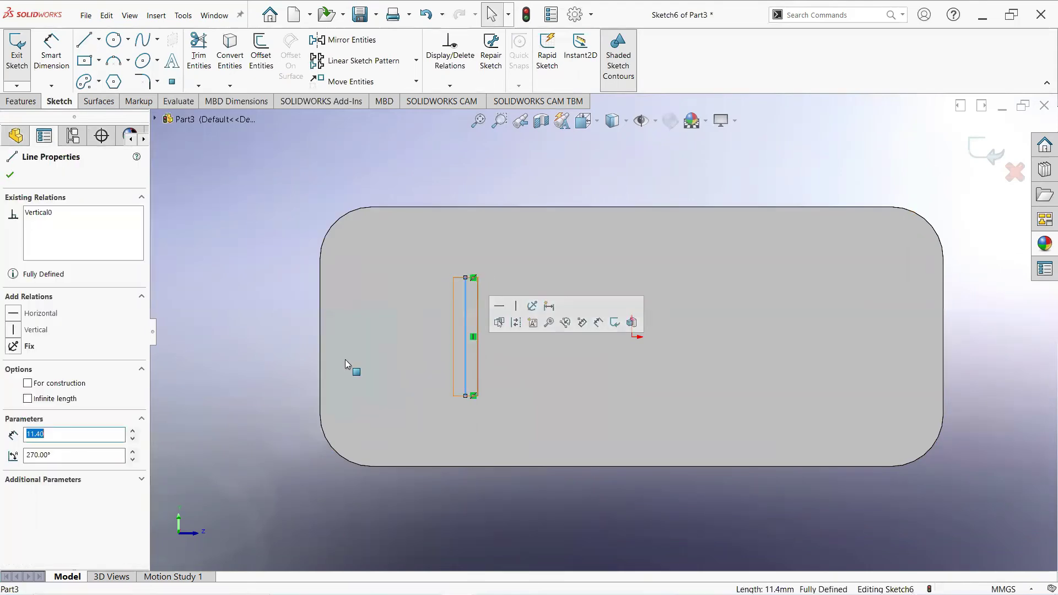
pyautogui.click(10, 176)
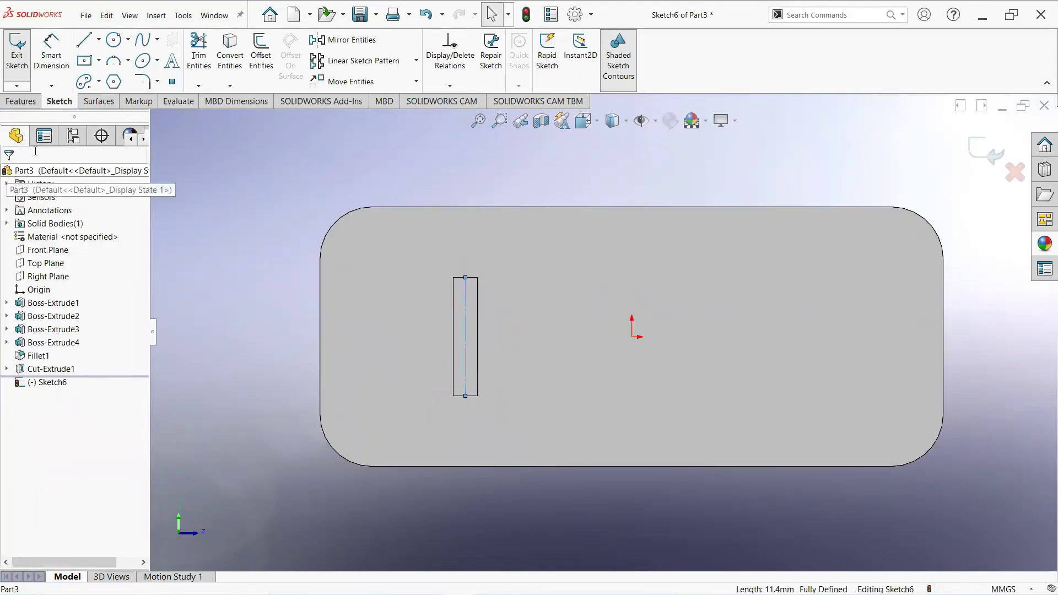
# Draw a thin center rectangle from the construction line's midpoint inside the slot.
pyautogui.click(99, 61)
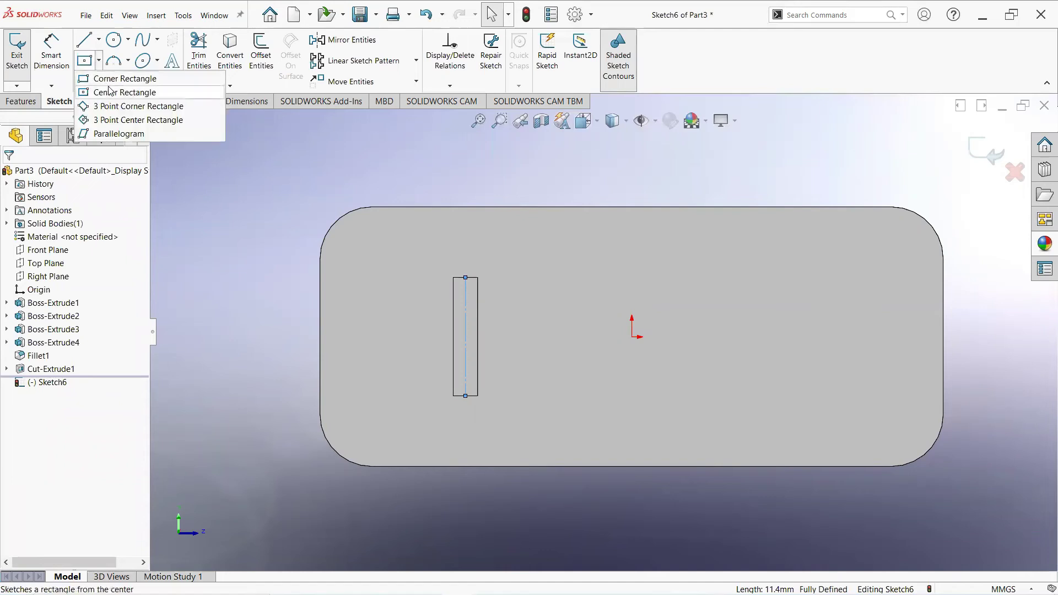
pyautogui.click(111, 92)
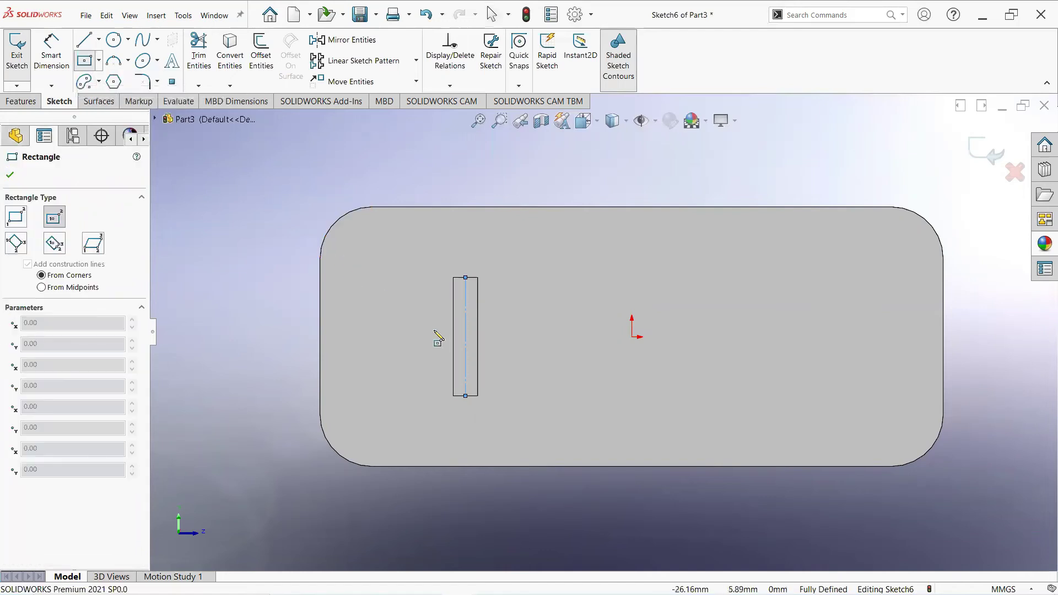
pyautogui.click(465, 336)
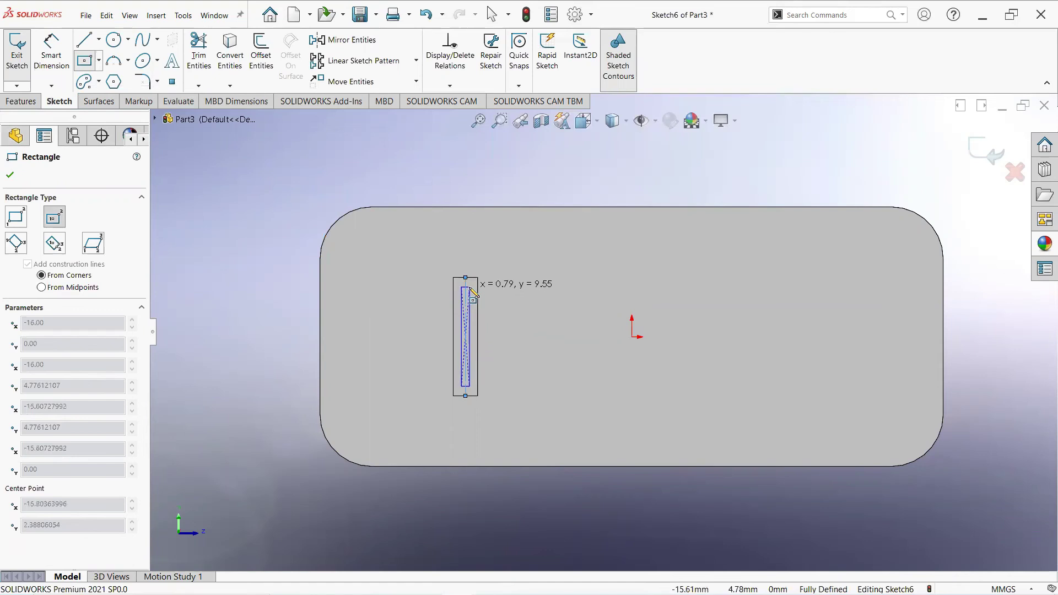
pyautogui.click(473, 293)
pyautogui.rightClick(473, 292)
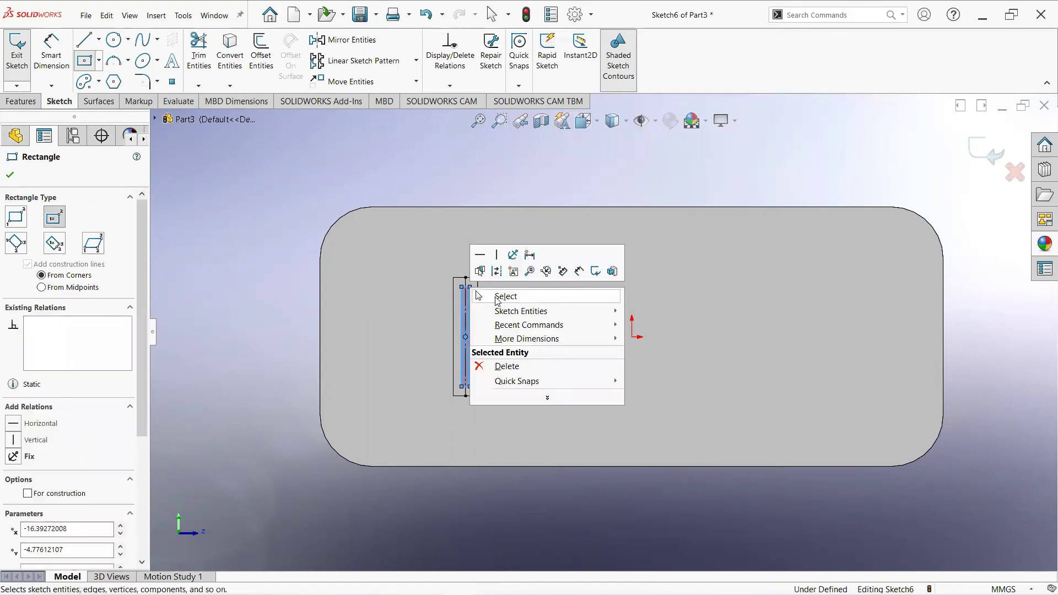
pyautogui.click(504, 288)
pyautogui.scroll(-2, 455, 300)
pyautogui.scroll(-2, 485, 307)
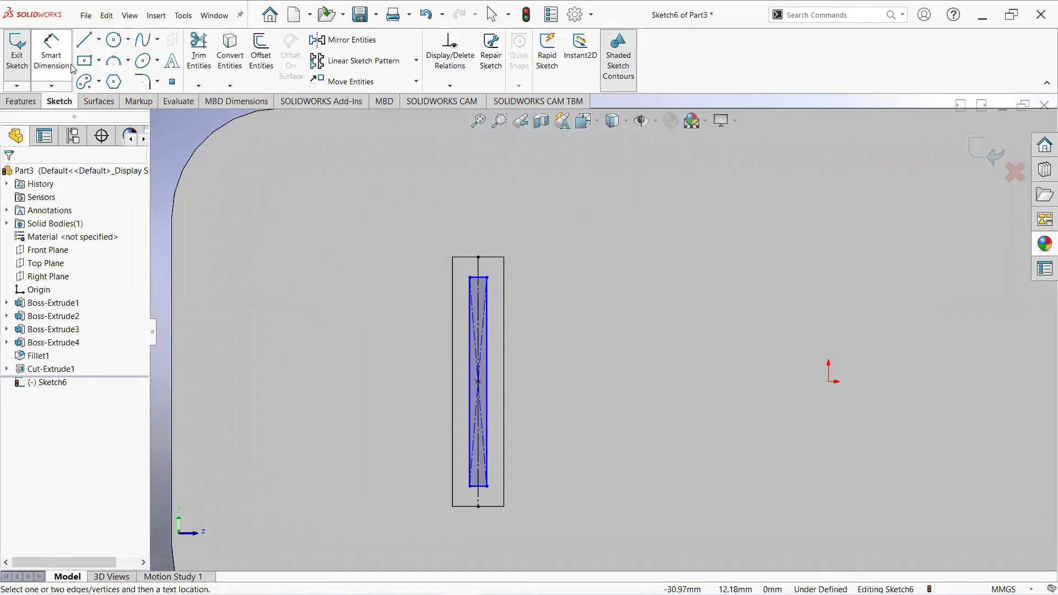
# Dimension Sketch6's inner rectangle to 0.80 mm wide and 9.60 mm tall.
pyautogui.click(52, 58)
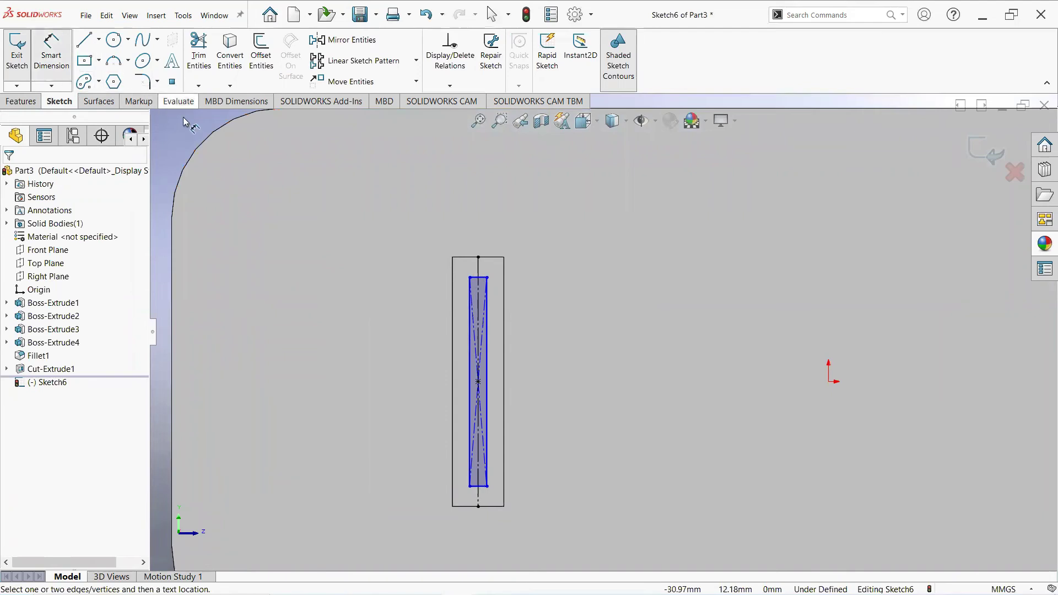
pyautogui.click(475, 278)
pyautogui.click(472, 223)
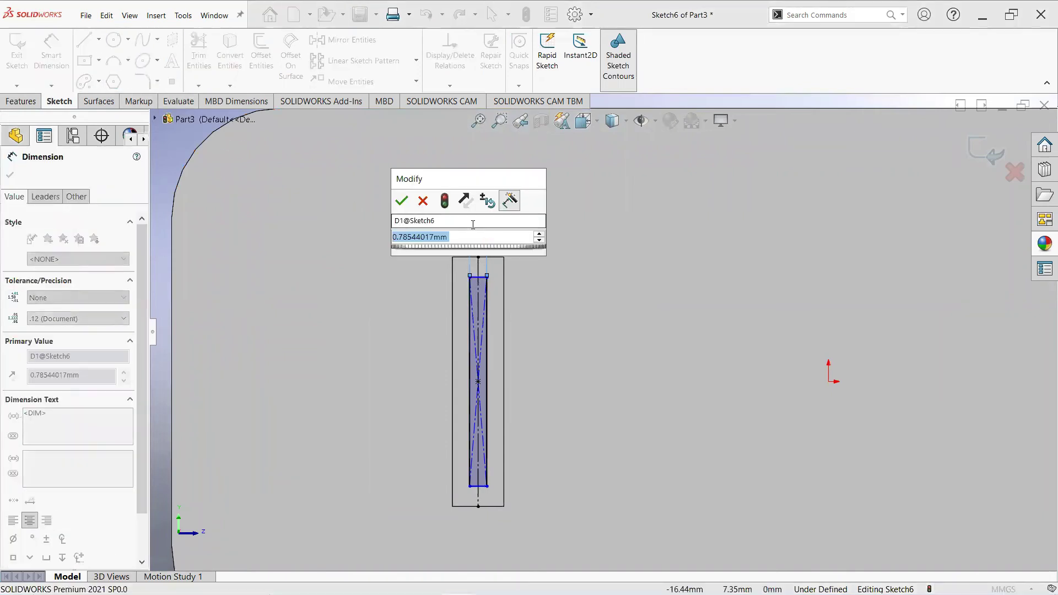
pyautogui.write('0.8')
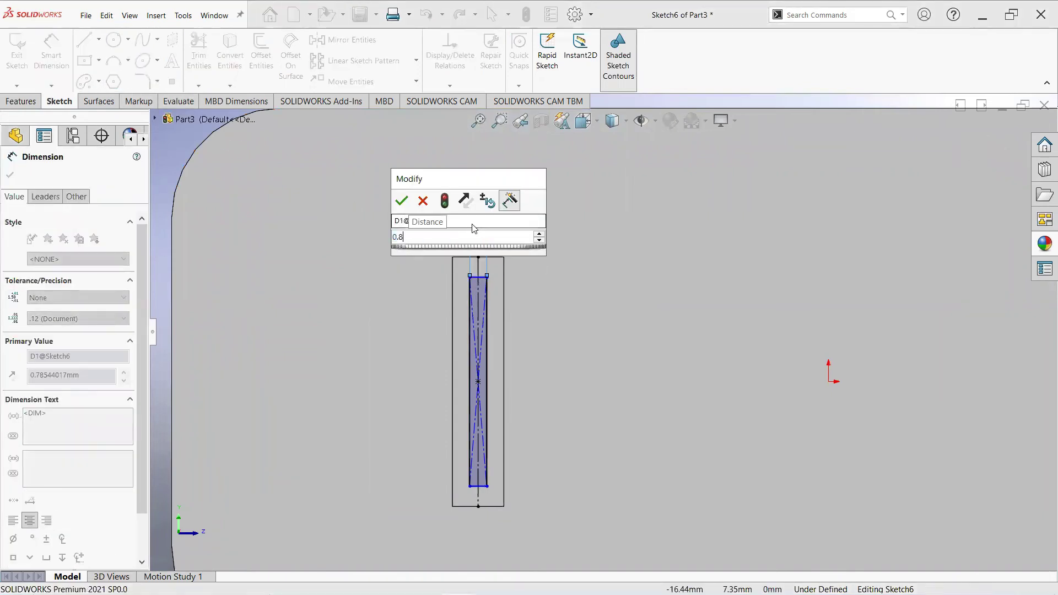
pyautogui.press('Escape')
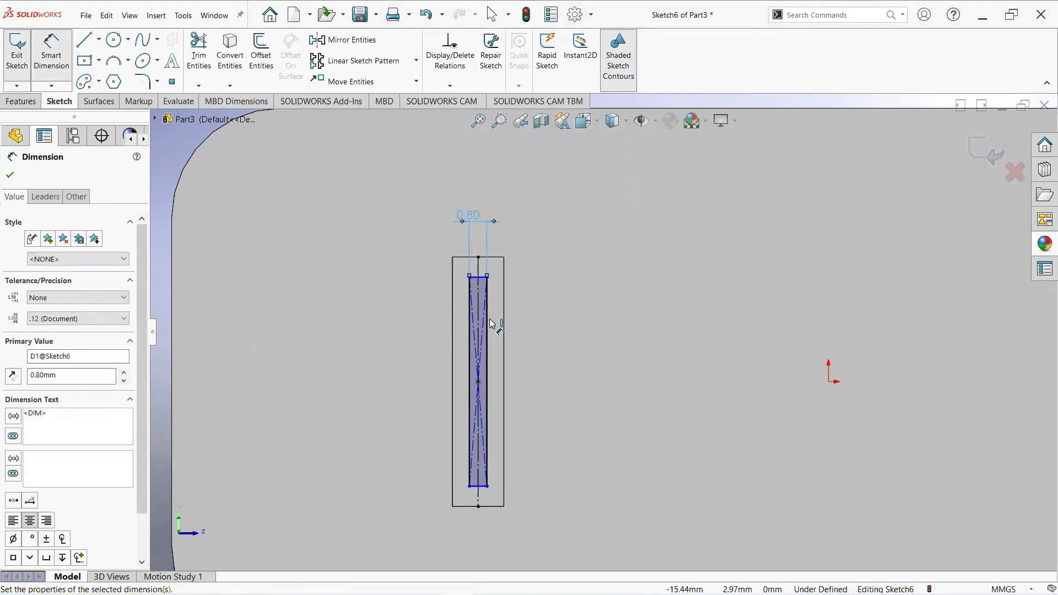
pyautogui.click(502, 325)
pyautogui.click(529, 315)
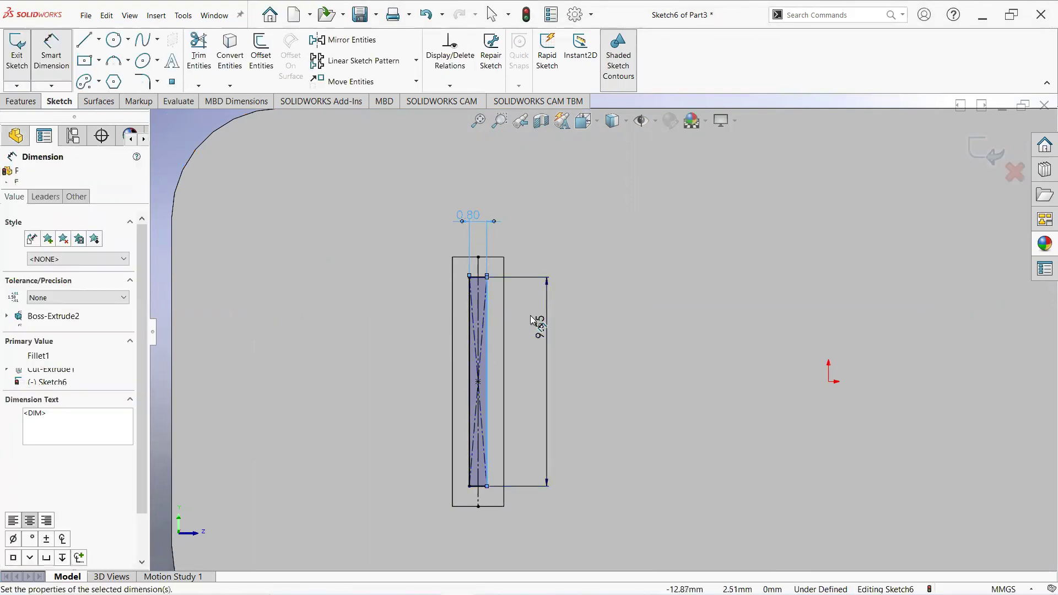
pyautogui.write('9')
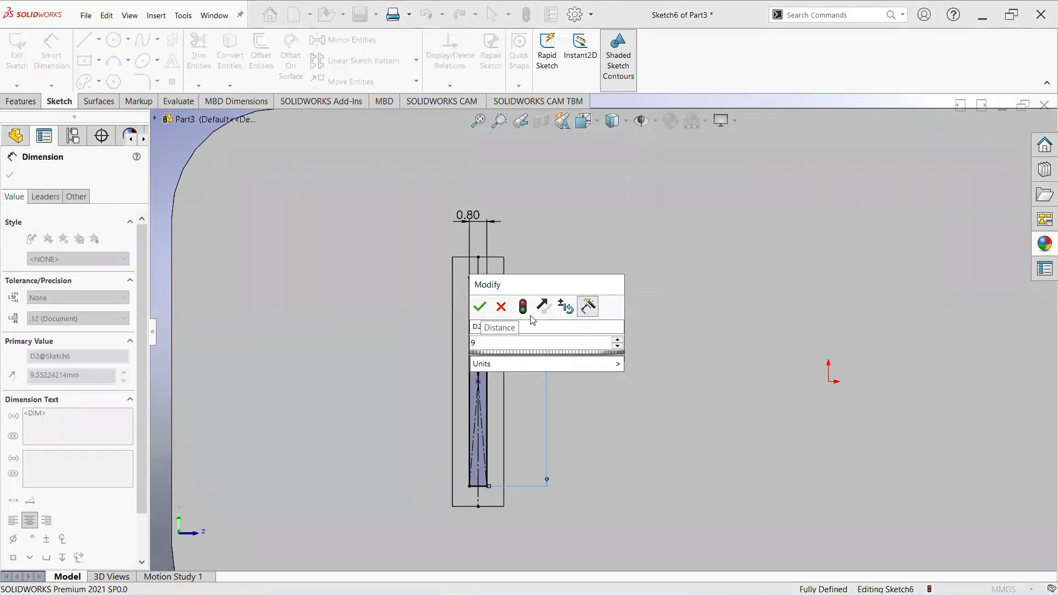
pyautogui.write('.55')
pyautogui.press('Return')
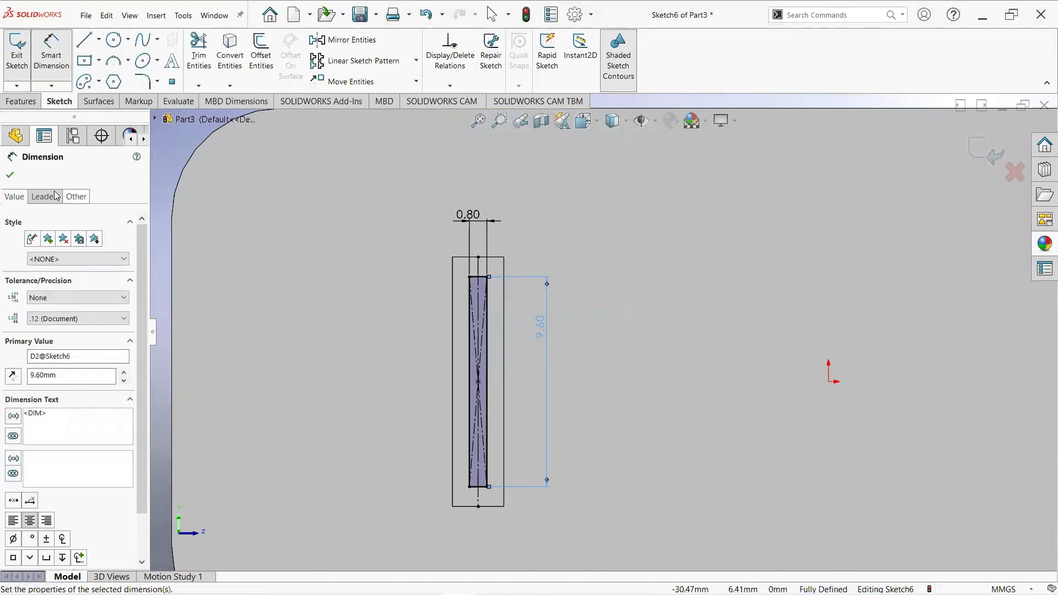
pyautogui.click(16, 175)
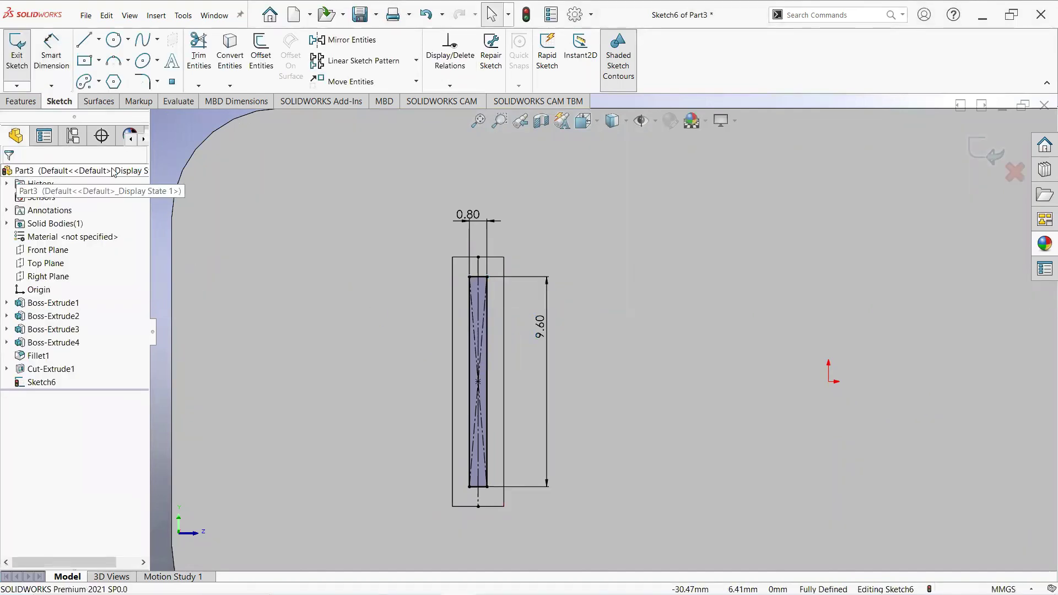
pyautogui.click(22, 102)
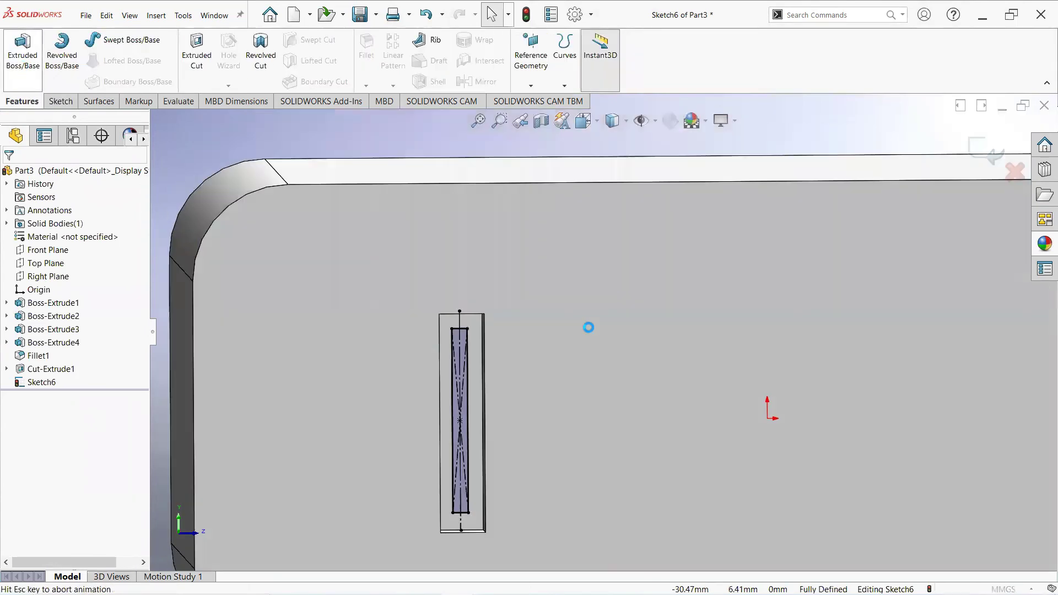
# Extrude the thin rectangle 7.00 mm Blind with Merge result to form the rib.
pyautogui.moveTo(588, 337); pyautogui.dragTo(532, 417, button='middle')
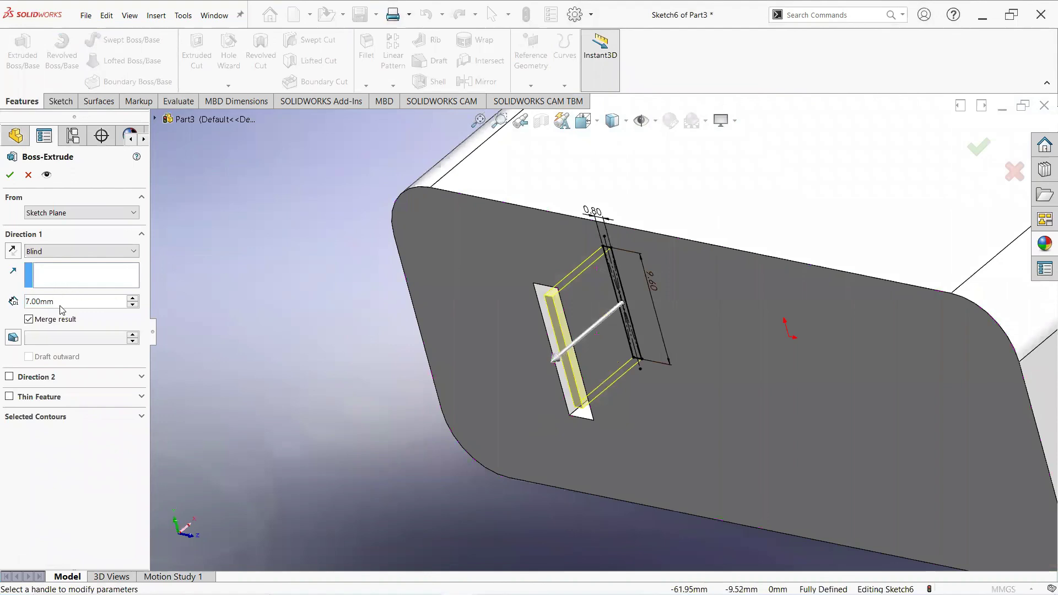
pyautogui.click(10, 176)
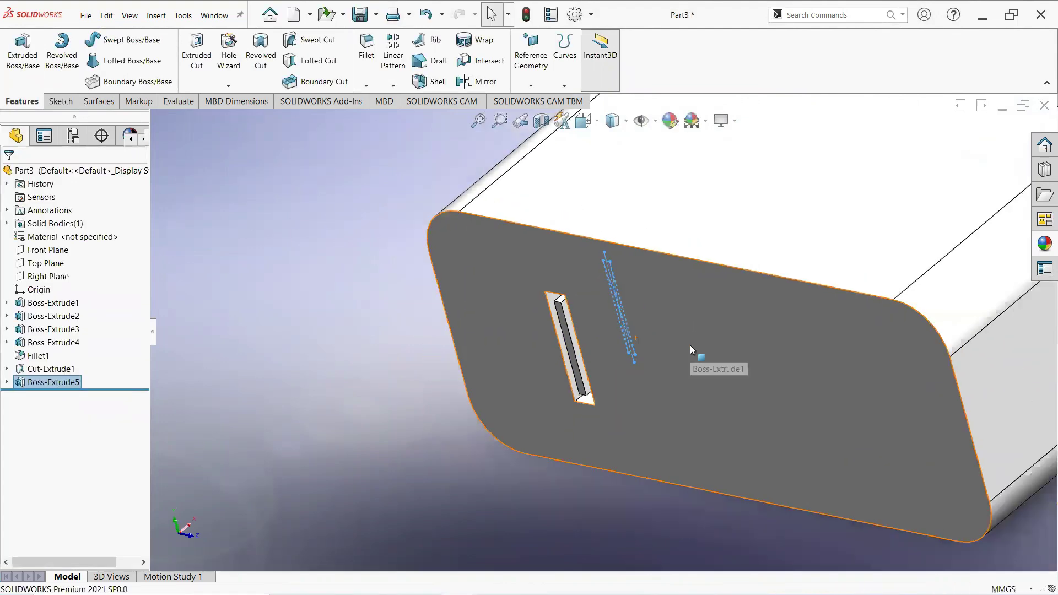